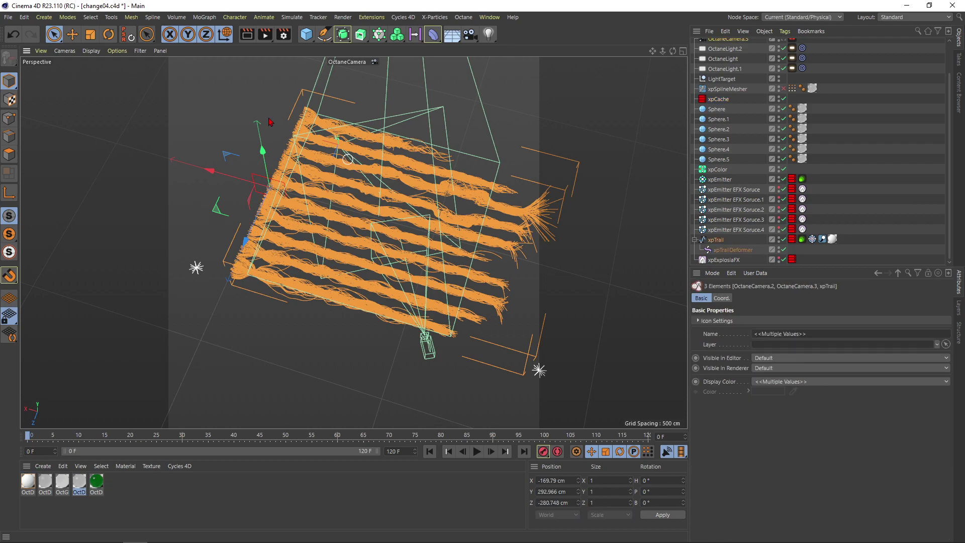
# Inspect the finished scene at several frames and hide the xpExplosiaFX smoke and xpEmitter particles to isolate the trail splines
pyautogui.scroll(3, 405, 227)
pyautogui.keyDown('alt'); pyautogui.moveTo(402, 226); pyautogui.dragTo(477, 237); pyautogui.keyUp('alt')
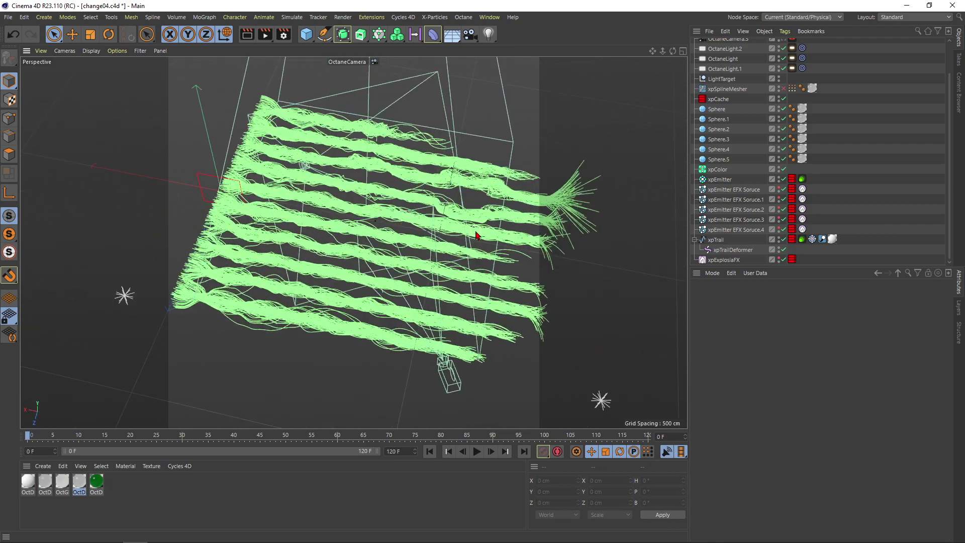
pyautogui.keyDown('alt'); pyautogui.moveTo(193, 184); pyautogui.dragTo(520, 211); pyautogui.keyUp('alt')
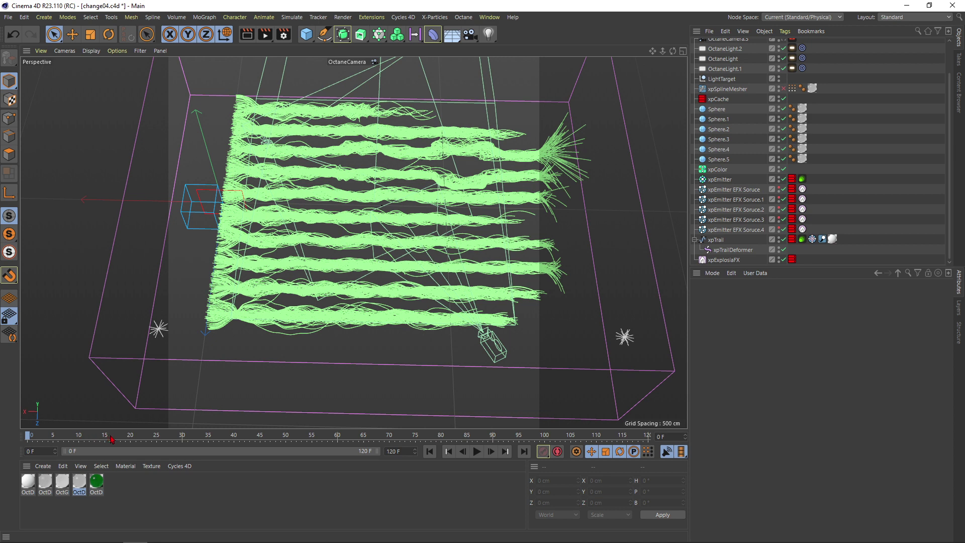
pyautogui.moveTo(112, 439); pyautogui.dragTo(135, 443)
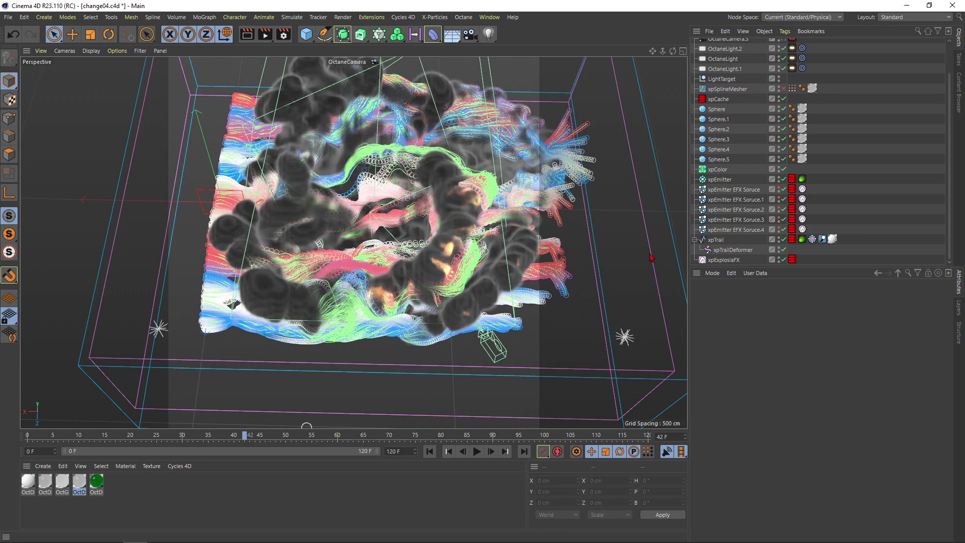
pyautogui.click(783, 259)
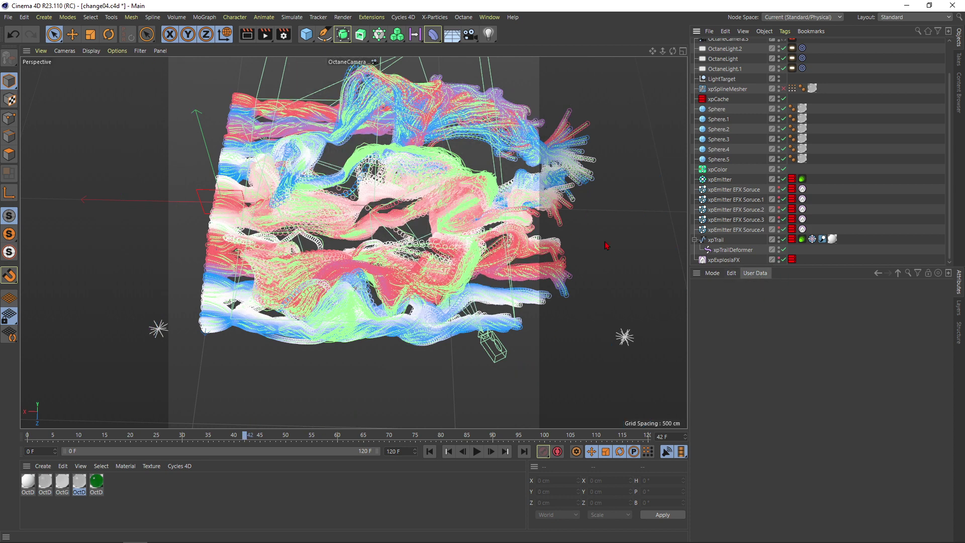
pyautogui.keyDown('alt'); pyautogui.moveTo(437, 196); pyautogui.dragTo(474, 243); pyautogui.keyUp('alt')
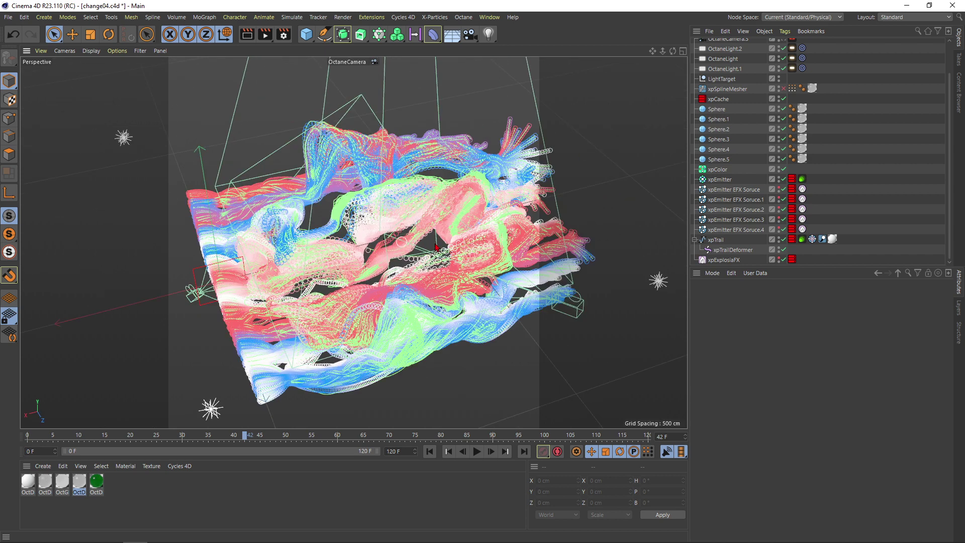
pyautogui.keyDown('alt'); pyautogui.moveTo(453, 236); pyautogui.dragTo(300, 200); pyautogui.keyUp('alt')
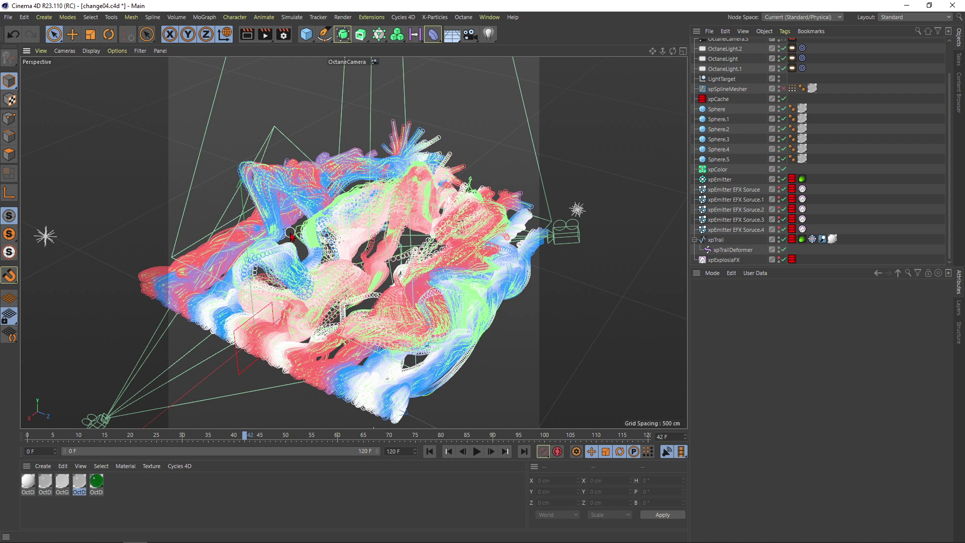
pyautogui.keyDown('alt'); pyautogui.moveTo(348, 217); pyautogui.dragTo(279, 326); pyautogui.keyUp('alt')
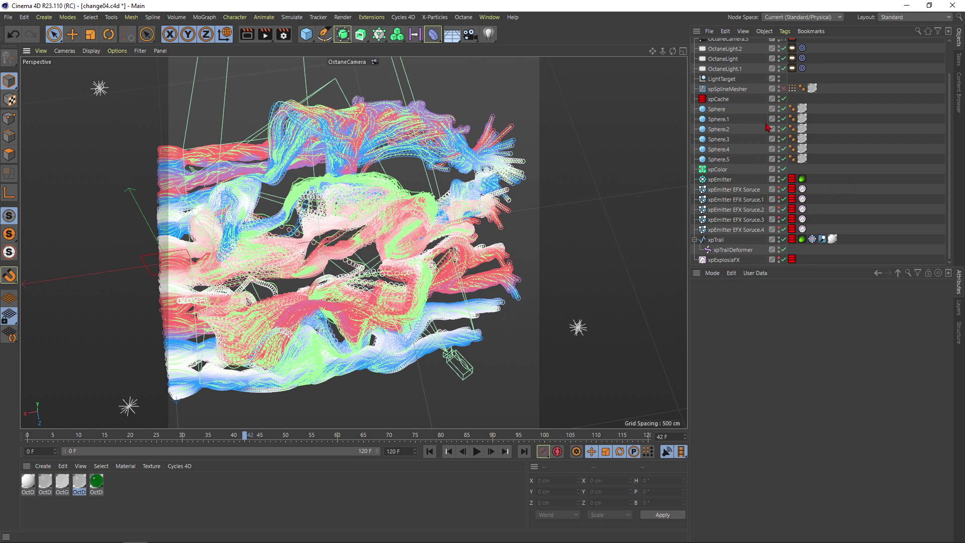
pyautogui.click(780, 180)
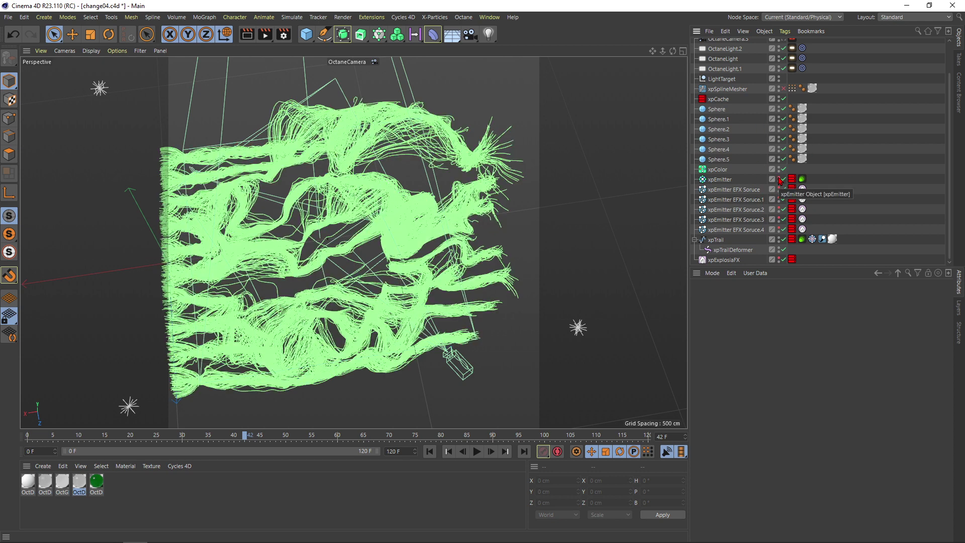
pyautogui.keyDown('alt'); pyautogui.moveTo(392, 235); pyautogui.dragTo(334, 268); pyautogui.keyUp('alt')
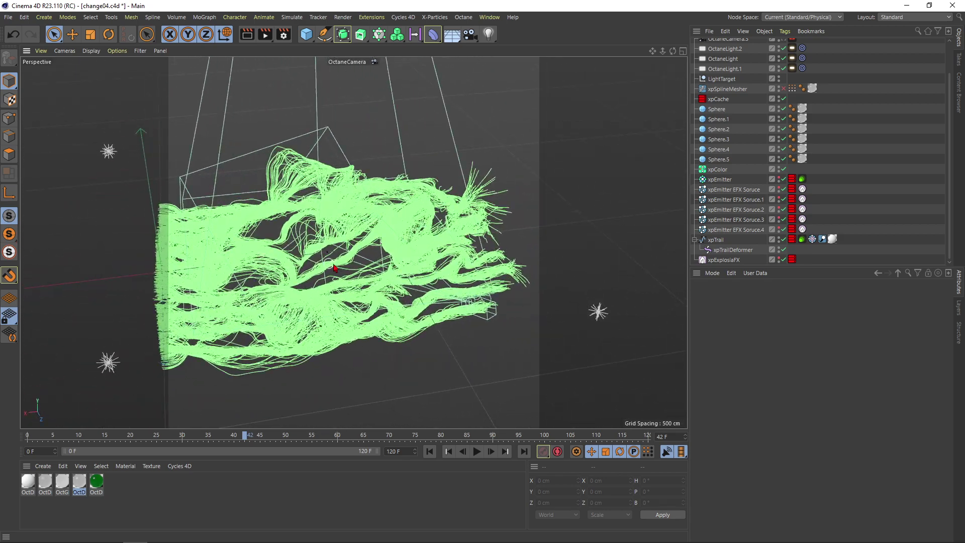
# Scrub the animation between the start and the deformed frames and examine the xpTrail strands up close
pyautogui.moveTo(250, 436); pyautogui.dragTo(274, 451)
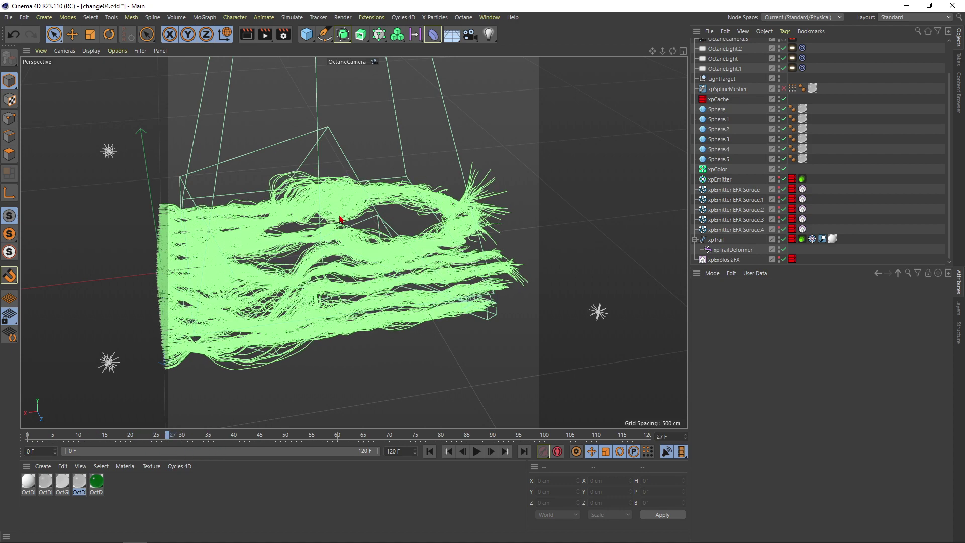
pyautogui.scroll(5, 321, 244)
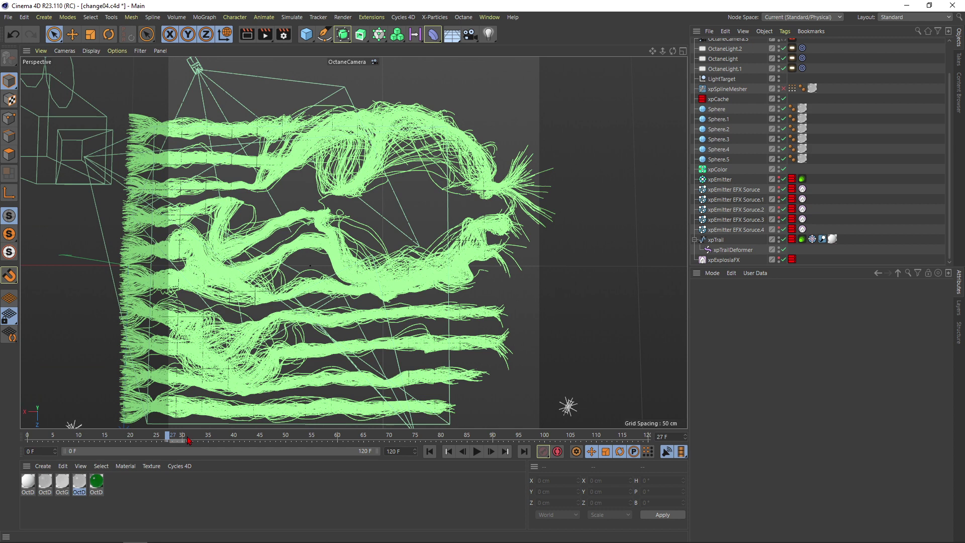
pyautogui.moveTo(181, 439); pyautogui.dragTo(218, 438)
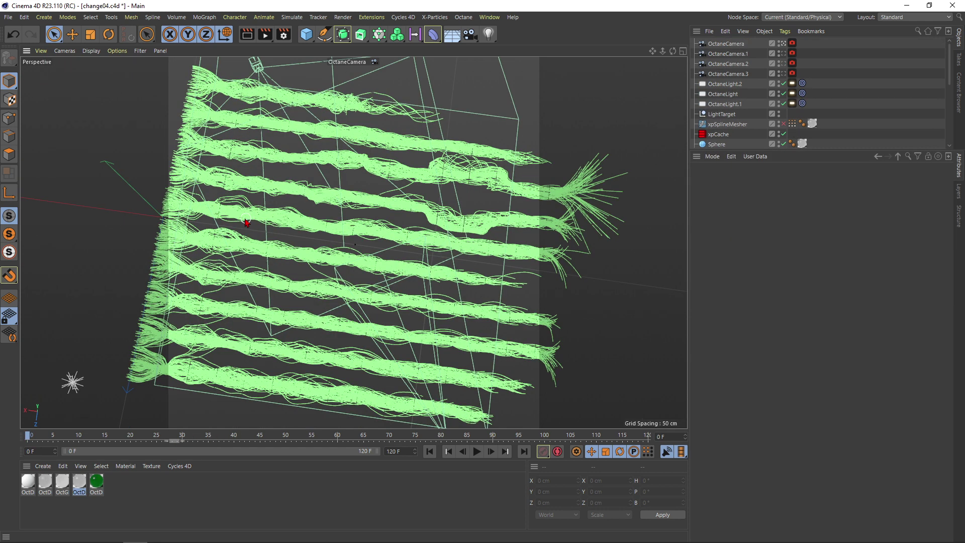
pyautogui.keyDown('alt'); pyautogui.moveTo(143, 207); pyautogui.dragTo(287, 174); pyautogui.keyUp('alt')
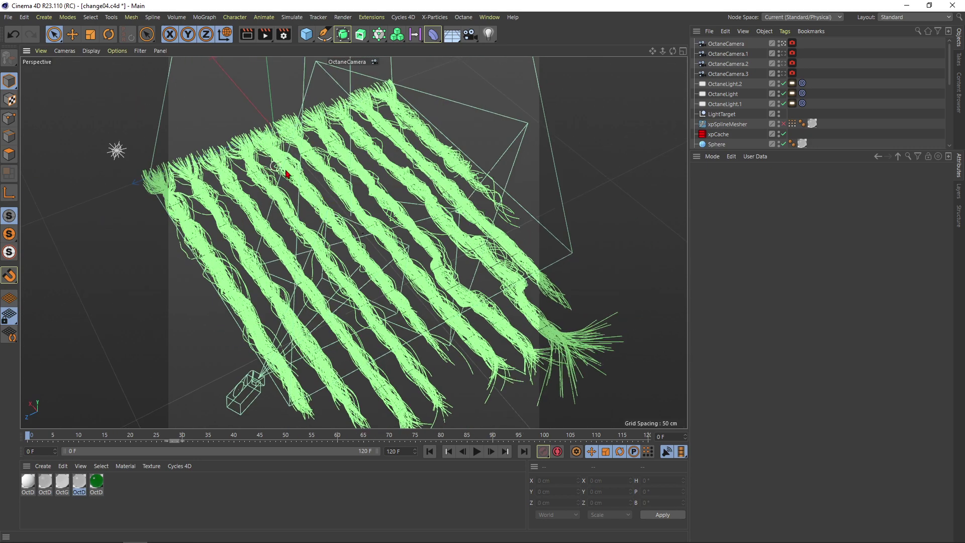
pyautogui.keyDown('alt'); pyautogui.moveTo(312, 209); pyautogui.dragTo(394, 194, button='right'); pyautogui.keyUp('alt')
pyautogui.keyDown('alt'); pyautogui.moveTo(395, 195); pyautogui.dragTo(325, 170); pyautogui.keyUp('alt')
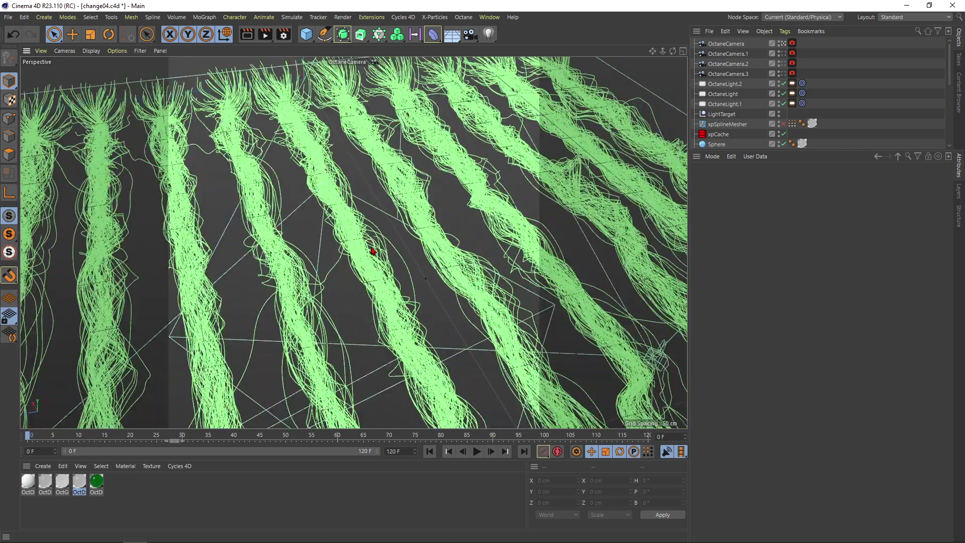
pyautogui.keyDown('alt'); pyautogui.moveTo(371, 248); pyautogui.dragTo(363, 157); pyautogui.keyUp('alt')
# Create a new project and add a Helix spline
pyautogui.click(8, 18)
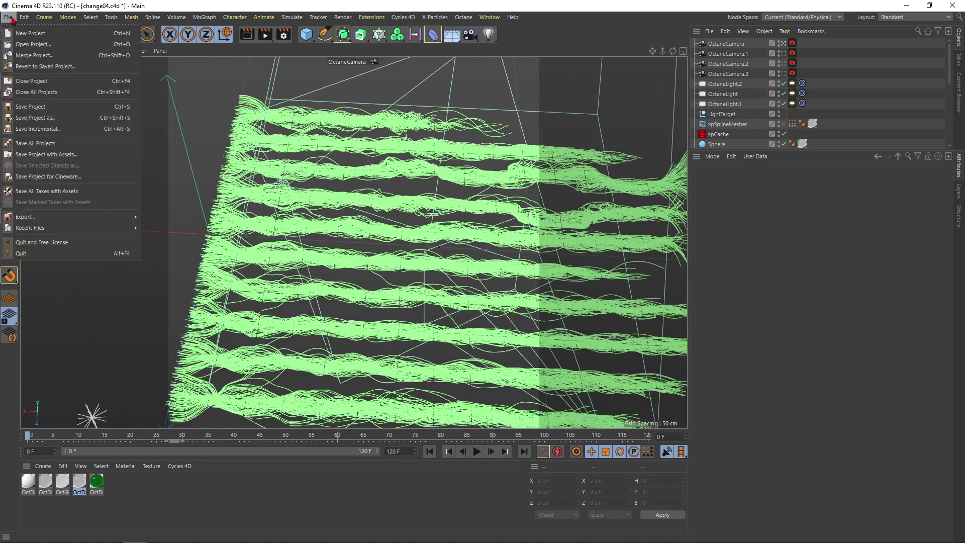
pyautogui.click(26, 31)
pyautogui.click(429, 174)
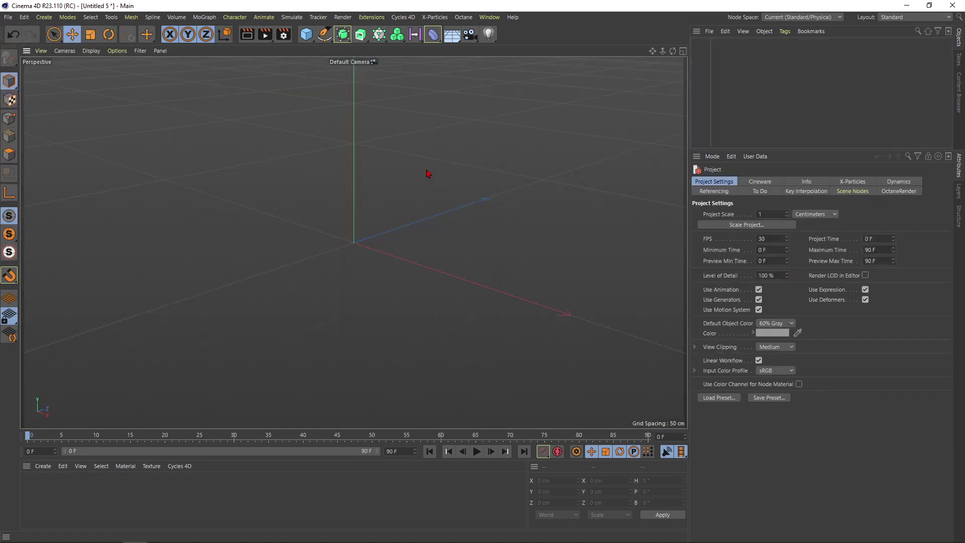
pyautogui.click(324, 34)
pyautogui.click(411, 103)
# Set the helix's start and end radius to 0 cm and its height to 700 cm, and make it editable
pyautogui.keyDown('alt'); pyautogui.moveTo(405, 254); pyautogui.dragTo(324, 312, button='right'); pyautogui.keyUp('alt')
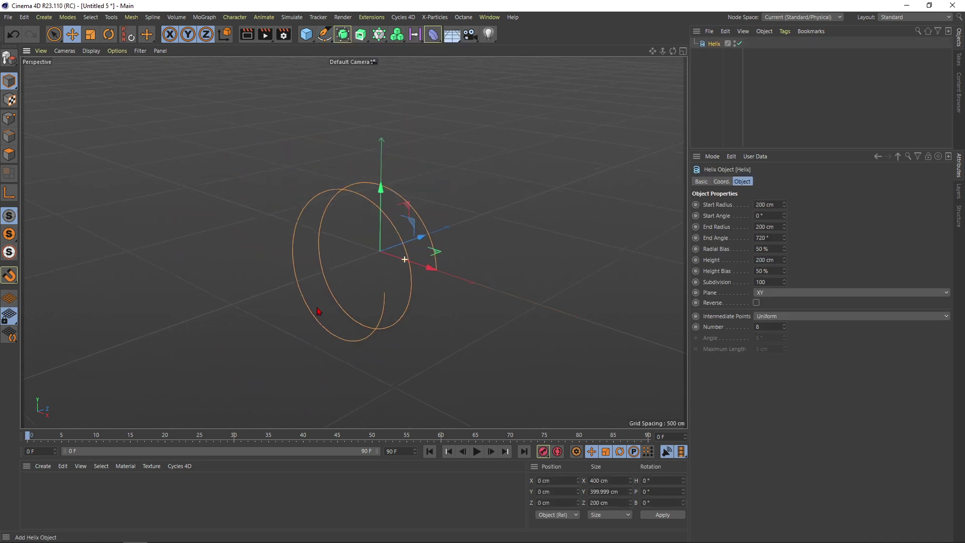
pyautogui.keyDown('alt'); pyautogui.moveTo(354, 241); pyautogui.dragTo(384, 243); pyautogui.keyUp('alt')
pyautogui.keyDown('alt'); pyautogui.moveTo(383, 243); pyautogui.dragTo(515, 231, button='middle'); pyautogui.keyUp('alt')
pyautogui.doubleClick(766, 228)
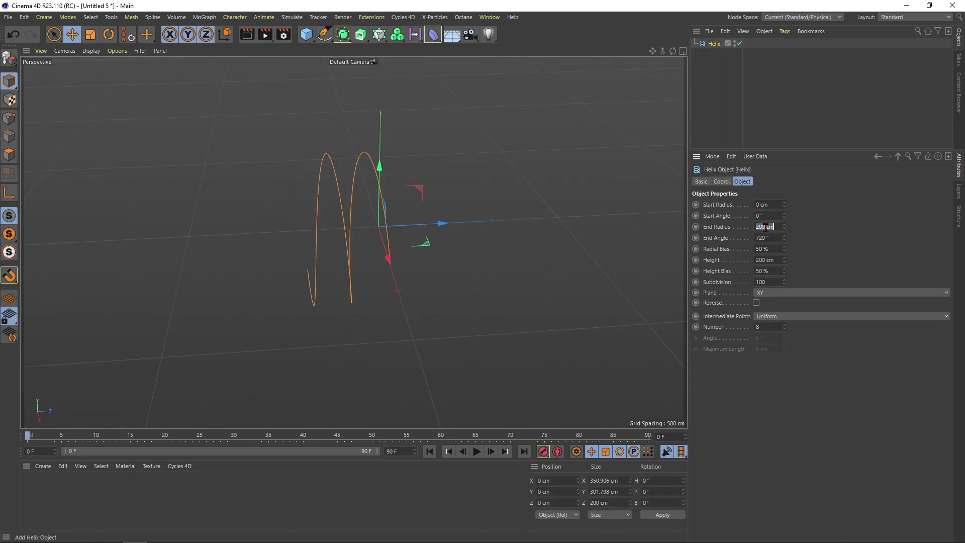
pyautogui.write('0')
pyautogui.press('Return')
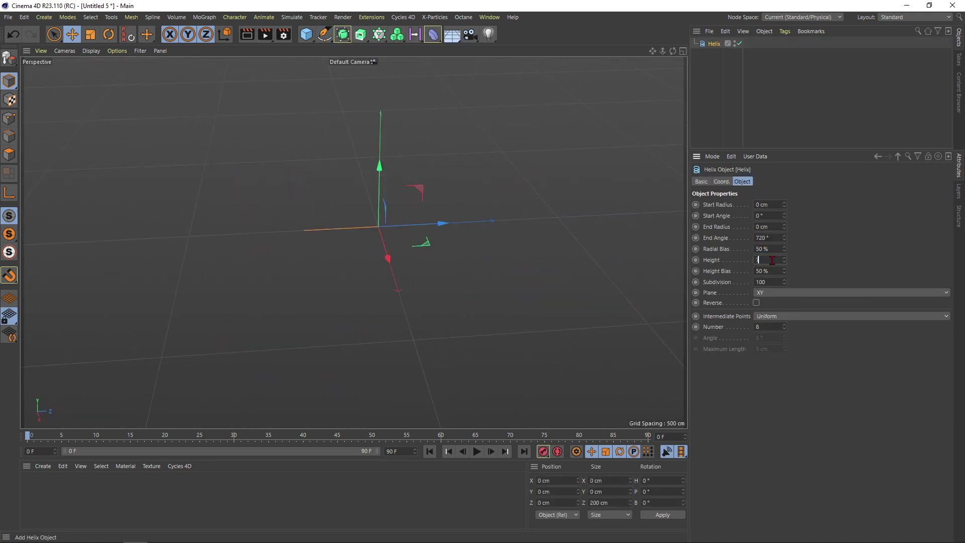
pyautogui.press('Return')
pyautogui.keyDown('alt'); pyautogui.moveTo(338, 226); pyautogui.dragTo(348, 235); pyautogui.keyUp('alt')
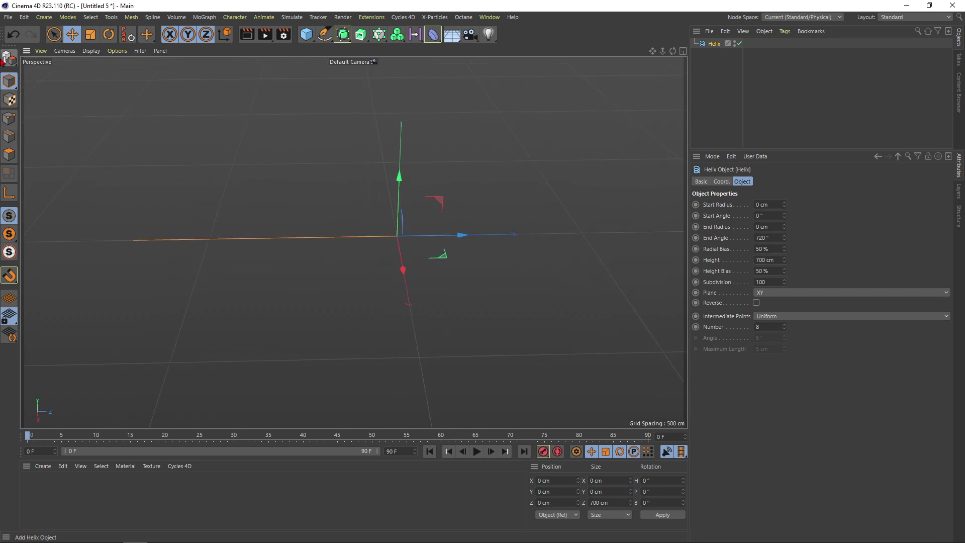
pyautogui.click(9, 59)
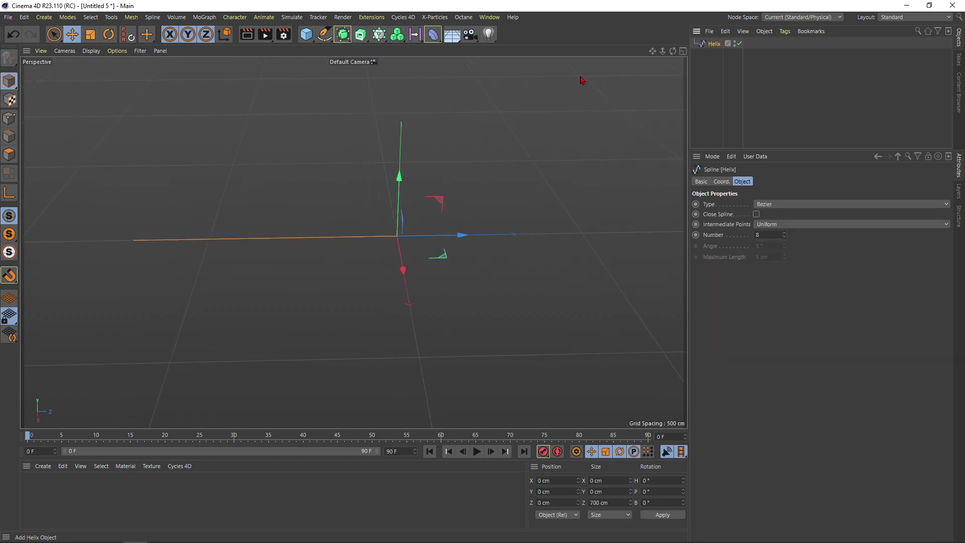
# Add a Cloner and place the Helix spline inside it as its child
pyautogui.press('r')
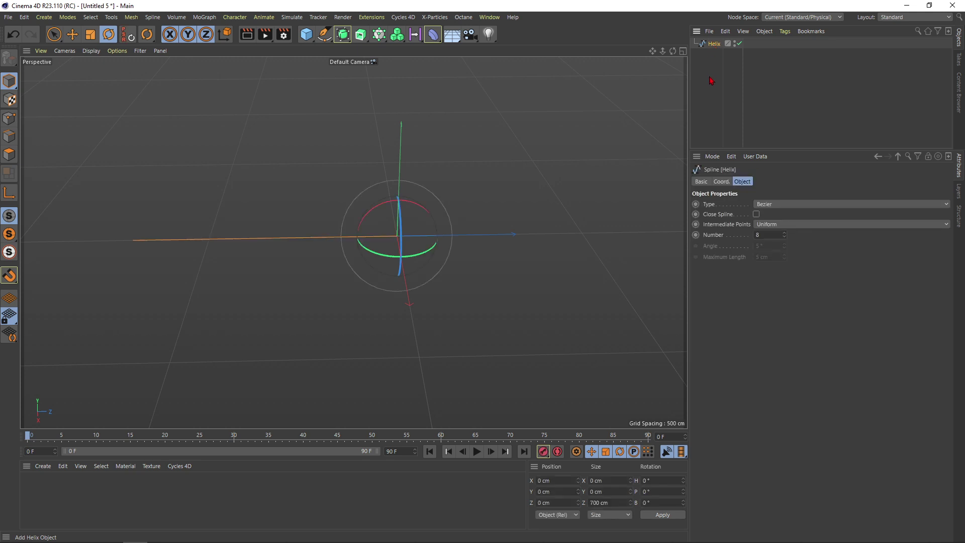
pyautogui.click(379, 34)
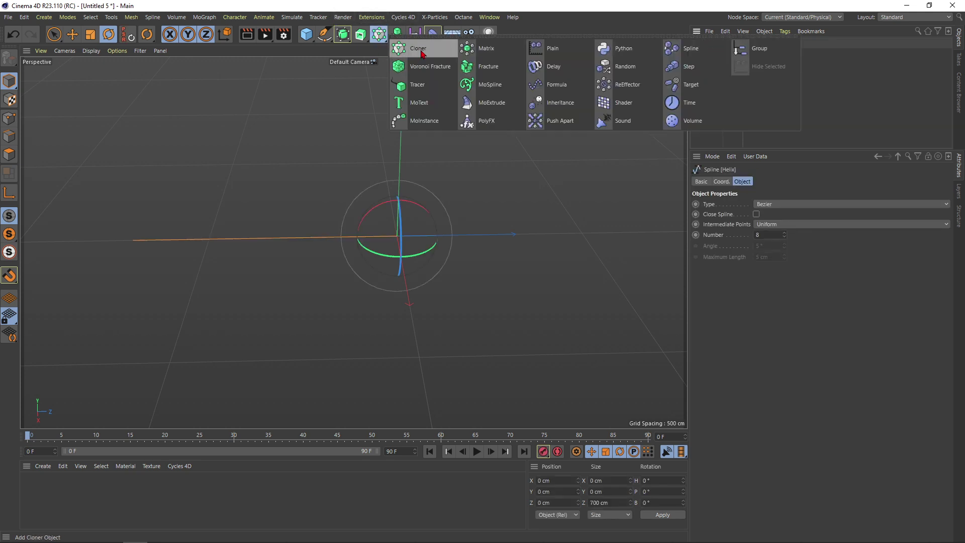
pyautogui.click(410, 47)
pyautogui.moveTo(720, 56); pyautogui.dragTo(724, 45)
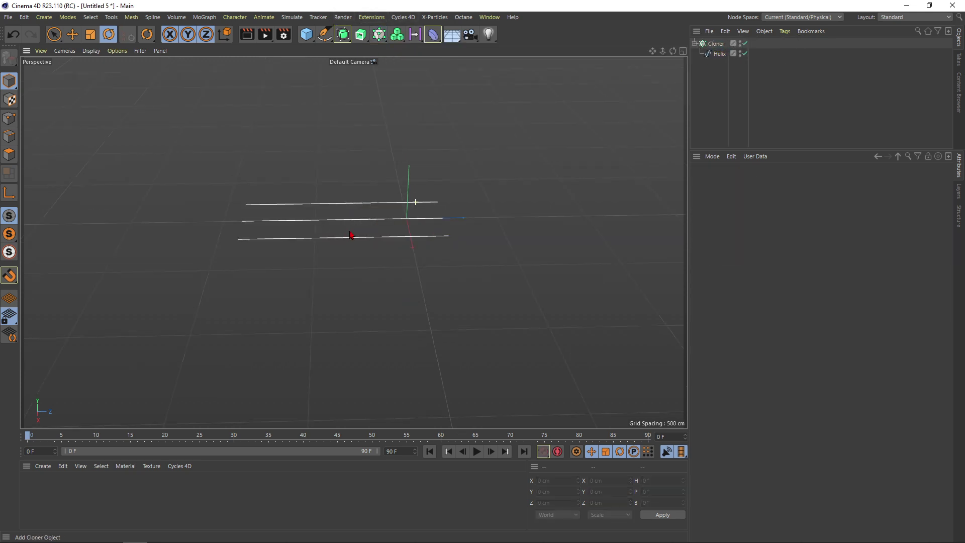
# Switch the Cloner to Linear mode with a count of 10 and a P.Y step of 70 cm
pyautogui.click(720, 46)
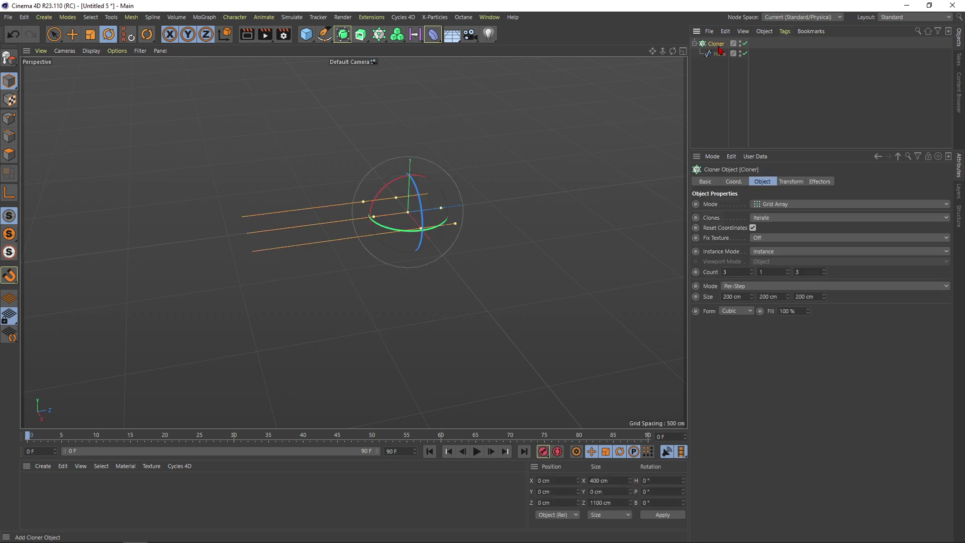
pyautogui.click(775, 207)
pyautogui.click(777, 233)
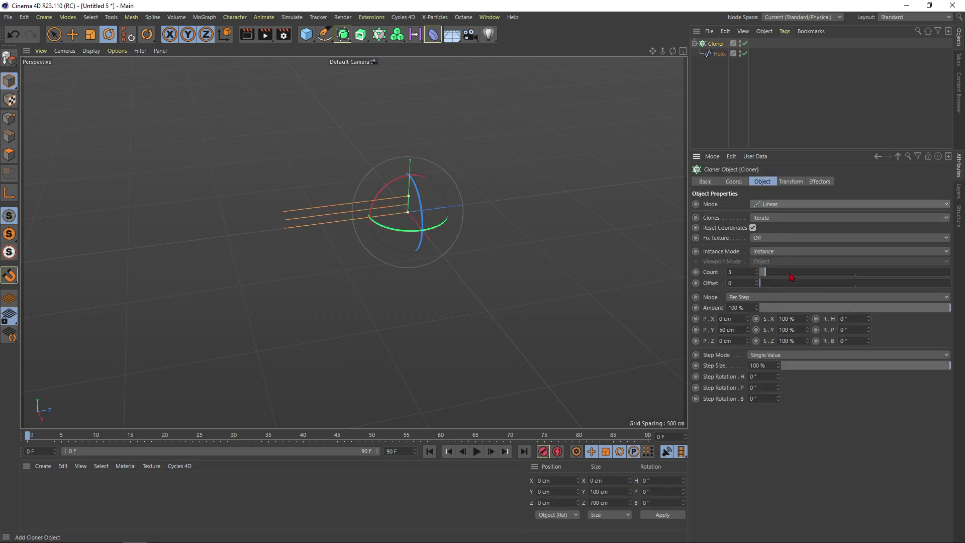
pyautogui.click(729, 270)
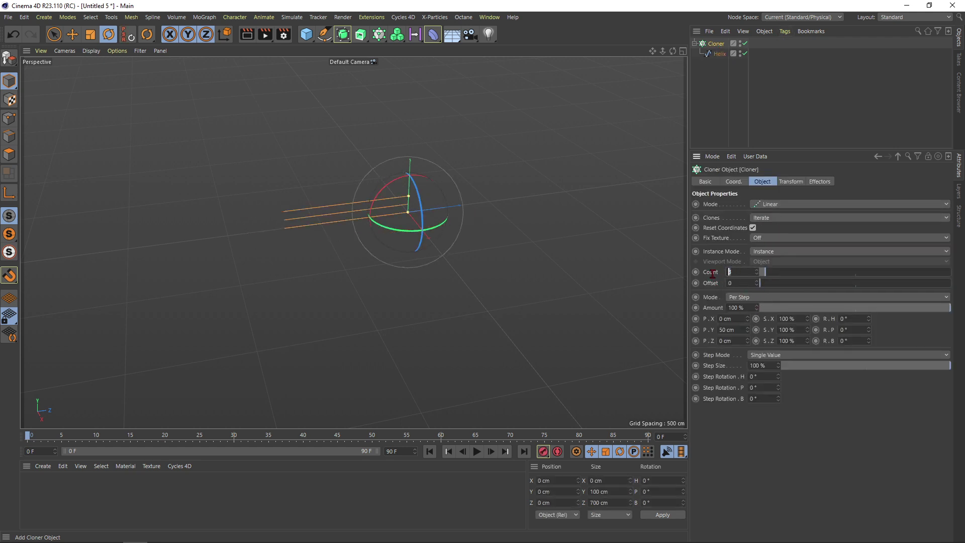
pyautogui.write('10')
pyautogui.press('Return')
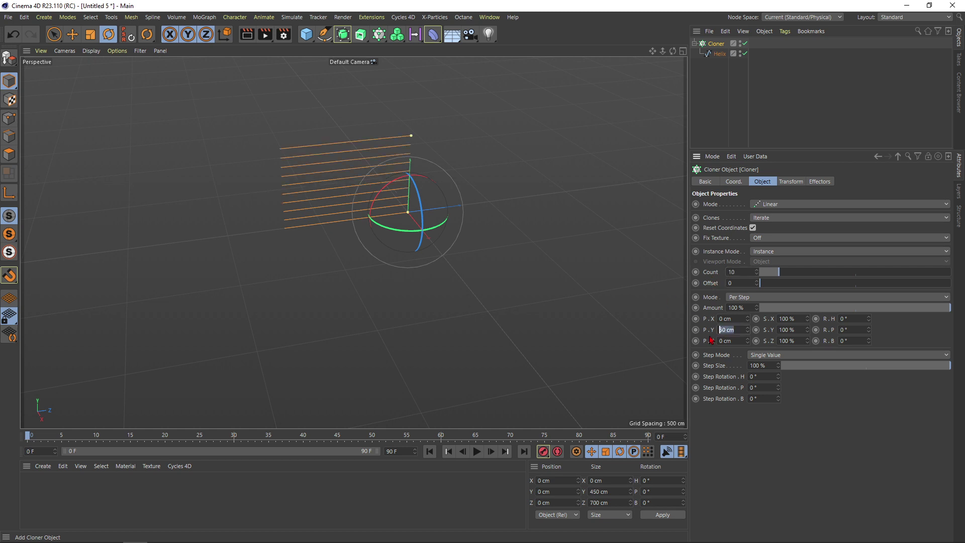
pyautogui.write('70')
pyautogui.press('Return')
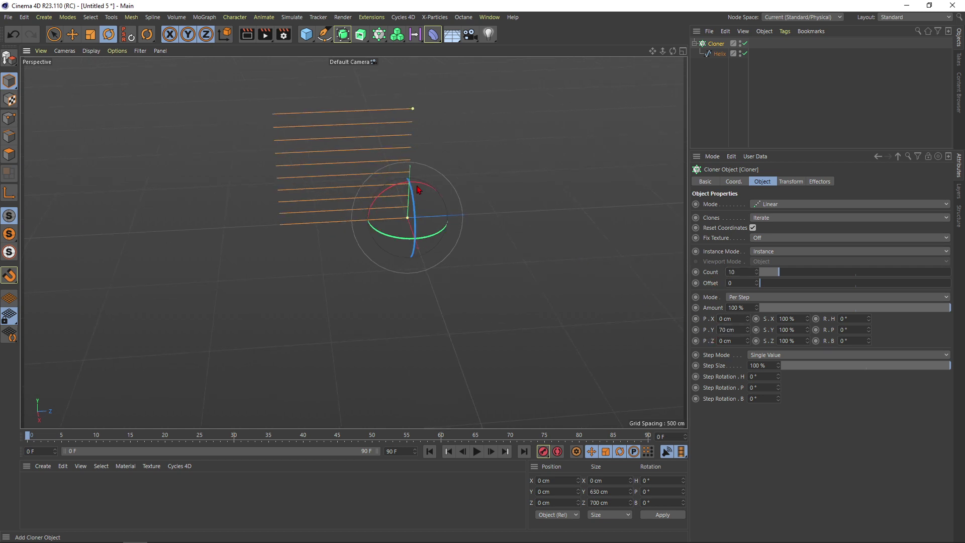
# Rotate the Cloner to a pitch of -90° and set its P.Y step to 100 cm
pyautogui.moveTo(421, 187)
pyautogui.mouseDown()
pyautogui.moveTo(422, 177)
pyautogui.moveTo(494, 216)
pyautogui.moveTo(509, 244)
pyautogui.mouseUp()
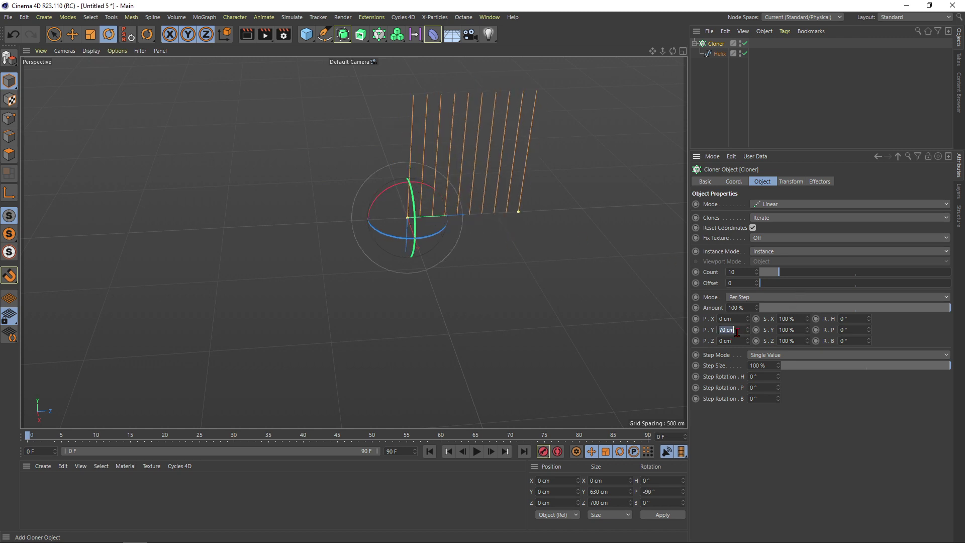
pyautogui.write('100')
pyautogui.press('Return')
pyautogui.keyDown('alt'); pyautogui.moveTo(377, 173); pyautogui.dragTo(588, 193); pyautogui.keyUp('alt')
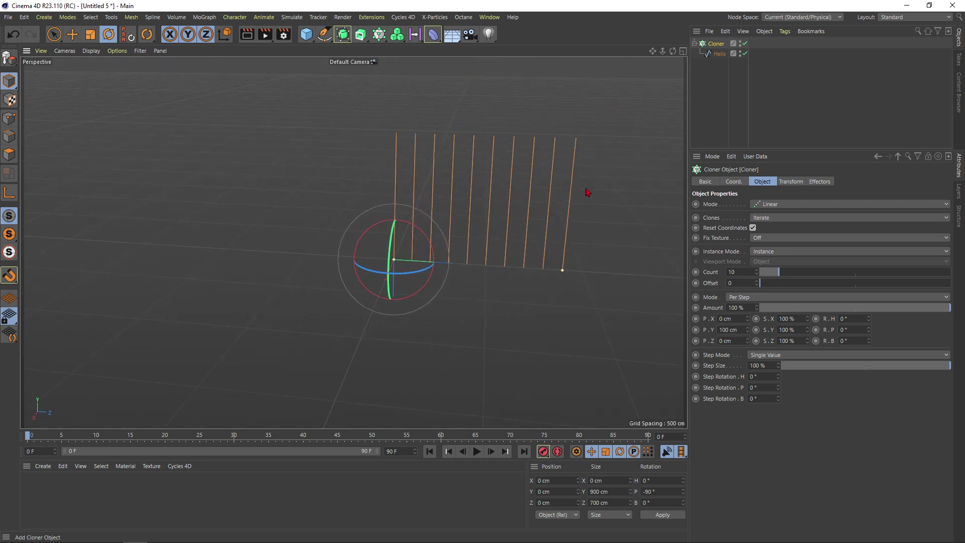
pyautogui.click(587, 192)
pyautogui.moveTo(452, 196)
pyautogui.keyDown('alt'); pyautogui.mouseDown()
pyautogui.moveTo(487, 211)
pyautogui.moveTo(461, 203)
pyautogui.mouseUp(); pyautogui.keyUp('alt')
pyautogui.keyDown('alt'); pyautogui.moveTo(461, 202); pyautogui.dragTo(469, 201, button='right'); pyautogui.keyUp('alt')
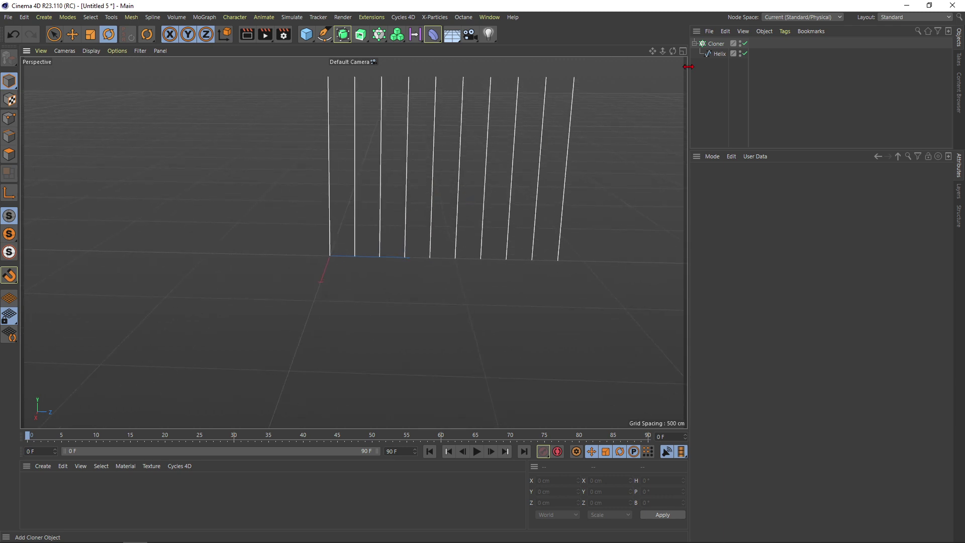
pyautogui.keyDown('alt'); pyautogui.moveTo(404, 260); pyautogui.dragTo(578, 271); pyautogui.keyUp('alt')
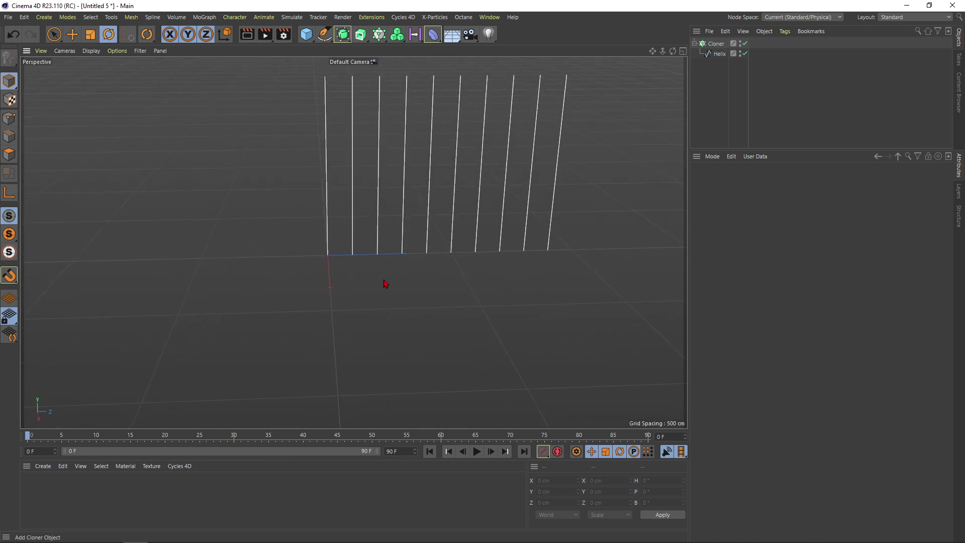
pyautogui.keyDown('alt'); pyautogui.moveTo(386, 284); pyautogui.dragTo(360, 285); pyautogui.keyUp('alt')
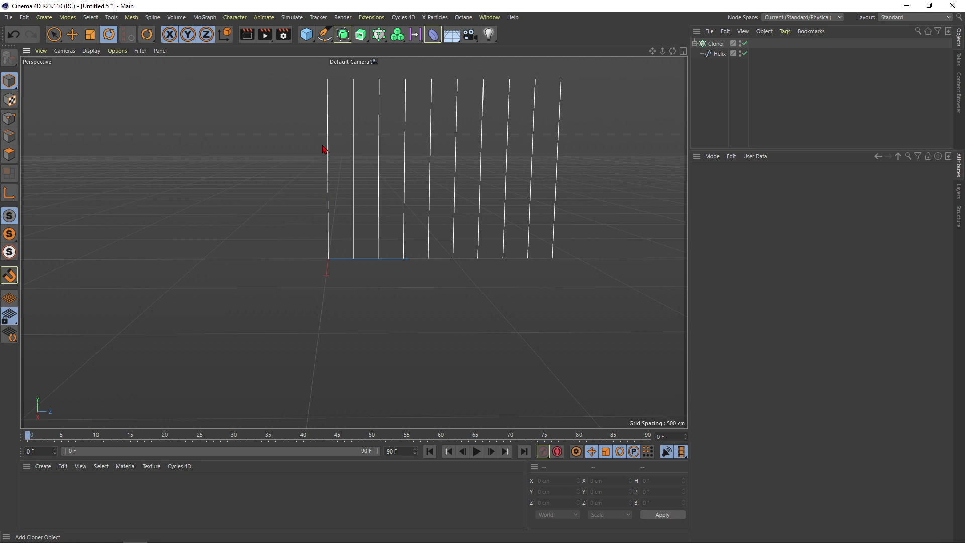
pyautogui.moveTo(317, 182)
pyautogui.keyDown('alt'); pyautogui.mouseDown()
pyautogui.moveTo(454, 146)
pyautogui.moveTo(436, 193)
pyautogui.mouseUp(); pyautogui.keyUp('alt')
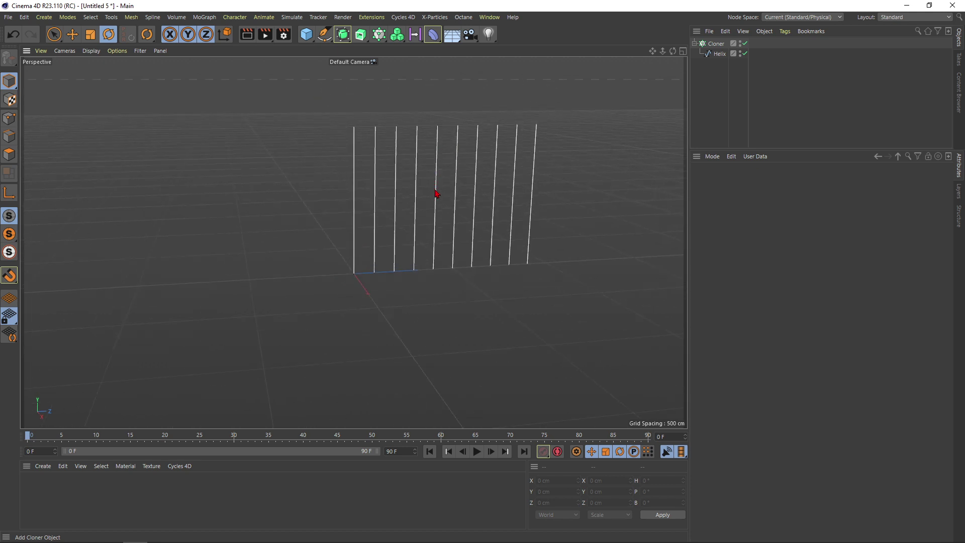
# Scale the Helix spline along its length to about 1009 cm
pyautogui.click(714, 45)
pyautogui.doubleClick(742, 329)
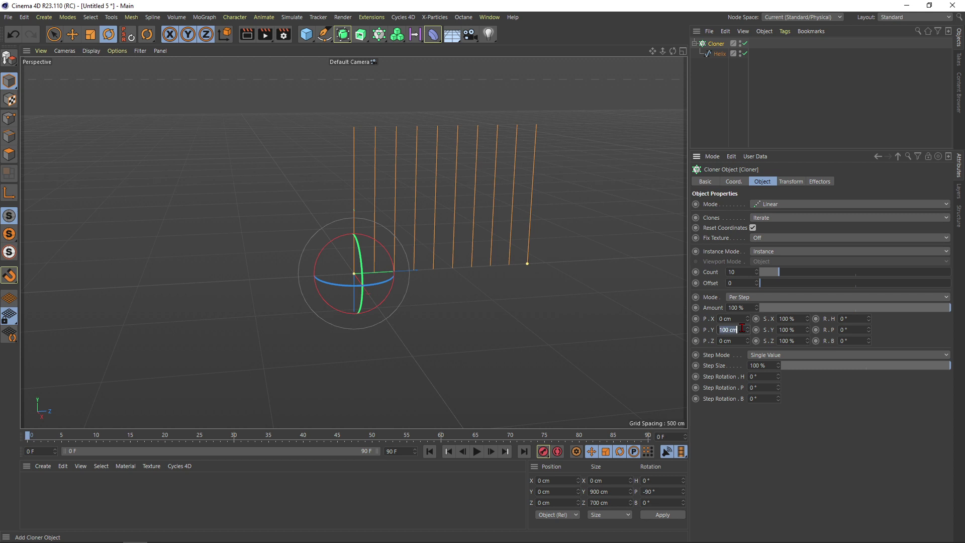
pyautogui.click(722, 54)
pyautogui.press('t')
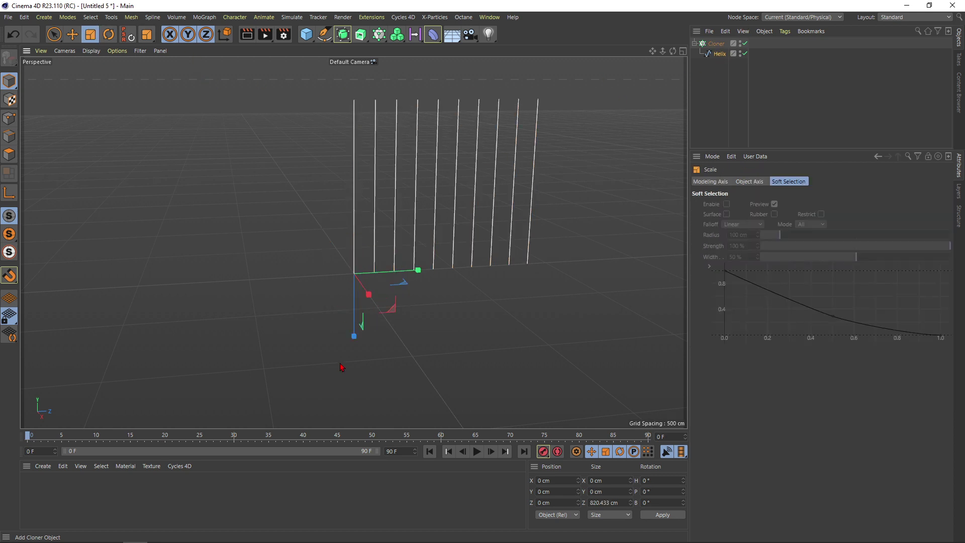
pyautogui.click(356, 335)
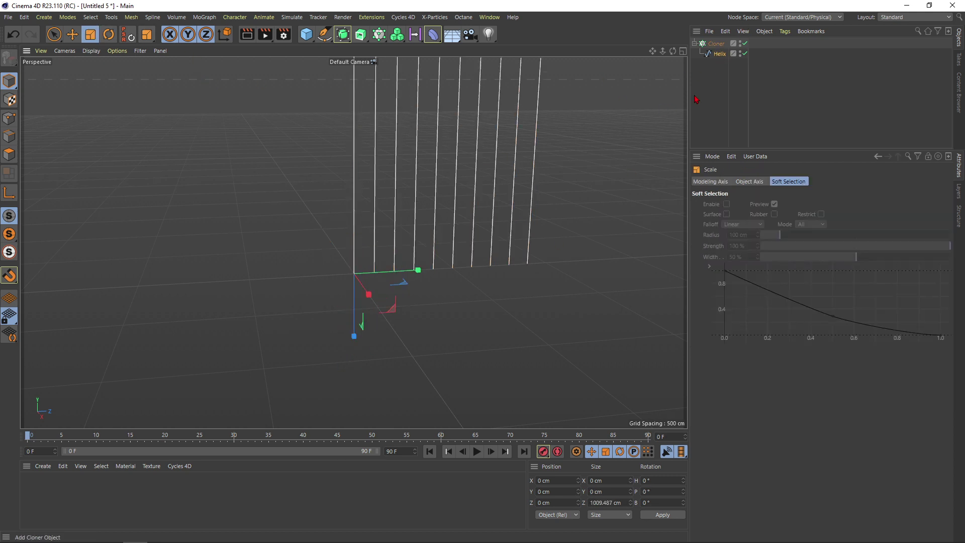
pyautogui.moveTo(355, 334)
pyautogui.keyDown('alt'); pyautogui.mouseDown()
pyautogui.moveTo(417, 178)
pyautogui.moveTo(431, 236)
pyautogui.moveTo(439, 224)
pyautogui.moveTo(424, 201)
pyautogui.mouseUp(); pyautogui.keyUp('alt')
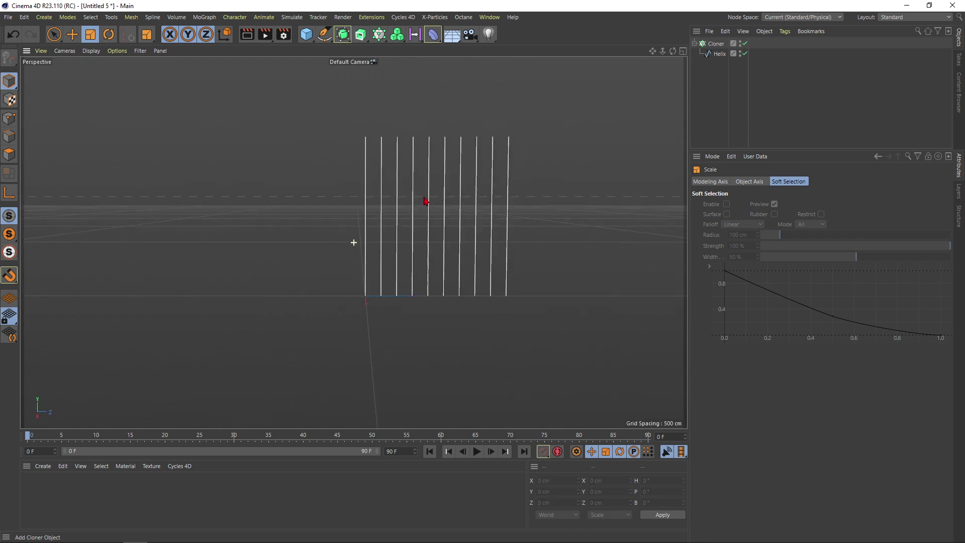
# Add an xpEmitter and move it below the middle of the spline row, at about Y -108 cm and Z 411 cm
pyautogui.click(434, 18)
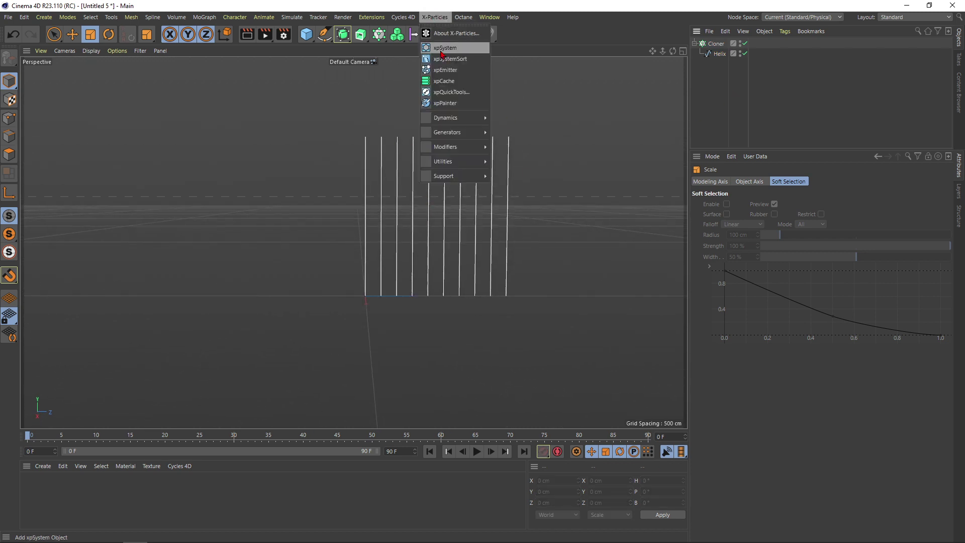
pyautogui.click(453, 68)
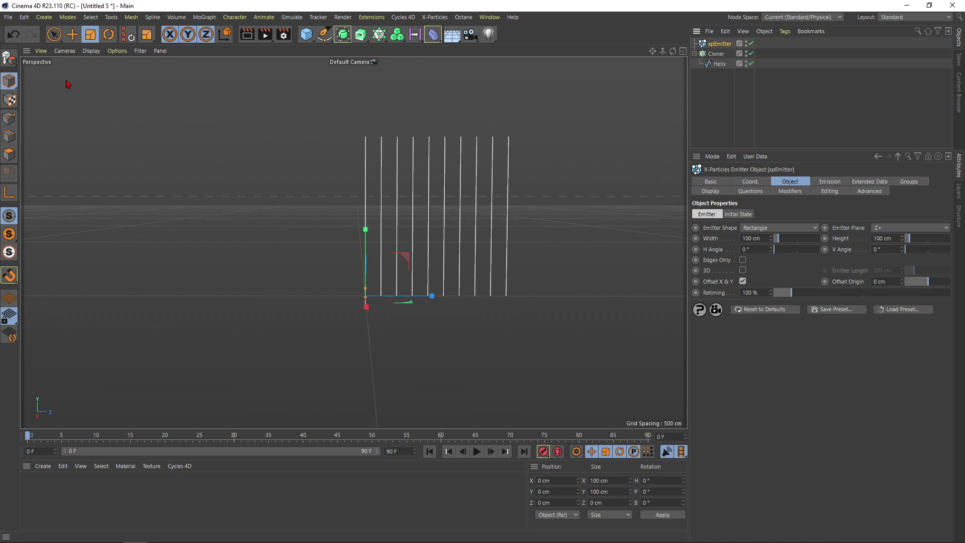
pyautogui.moveTo(55, 36); pyautogui.dragTo(75, 48)
pyautogui.keyDown('alt'); pyautogui.moveTo(402, 247); pyautogui.dragTo(470, 276); pyautogui.keyUp('alt')
pyautogui.moveTo(452, 251)
pyautogui.keyDown('alt'); pyautogui.mouseDown()
pyautogui.moveTo(448, 221)
pyautogui.moveTo(439, 256)
pyautogui.mouseUp(); pyautogui.keyUp('alt')
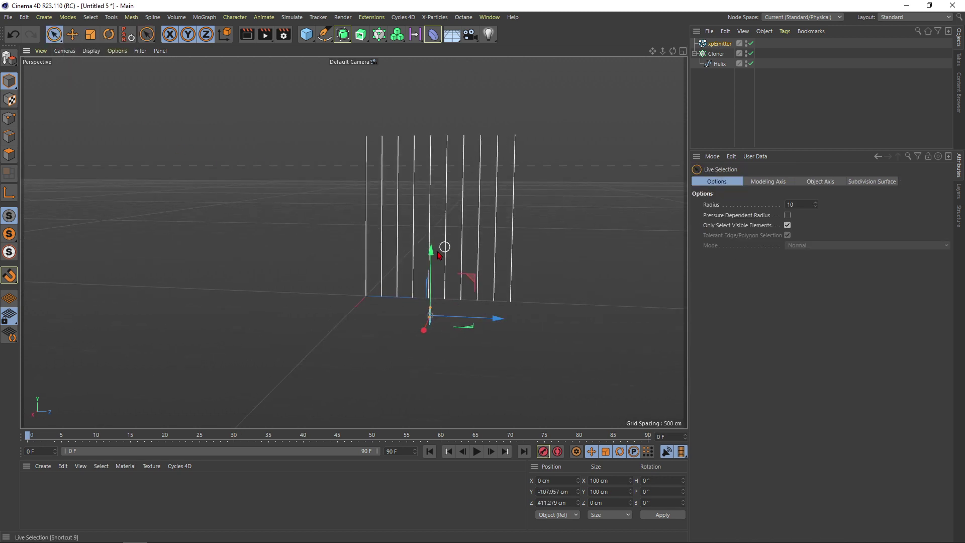
# Rotate the emitter to a pitch of 90° and resize it to about 183 by 999 cm to span the spline row
pyautogui.press('r')
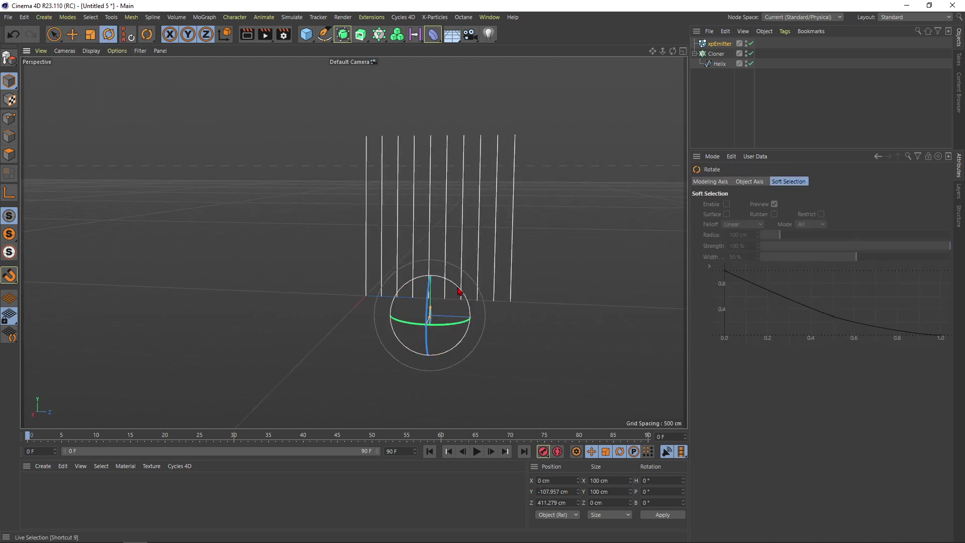
pyautogui.moveTo(460, 292); pyautogui.dragTo(361, 355)
pyautogui.scroll(3, 427, 303)
pyautogui.keyDown('alt'); pyautogui.moveTo(432, 363); pyautogui.dragTo(379, 327, button='middle'); pyautogui.keyUp('alt')
pyautogui.keyDown('alt'); pyautogui.moveTo(301, 320); pyautogui.dragTo(409, 297); pyautogui.keyUp('alt')
pyautogui.keyDown('alt'); pyautogui.moveTo(409, 297); pyautogui.dragTo(444, 242); pyautogui.keyUp('alt')
pyautogui.click(55, 35)
pyautogui.keyDown('alt'); pyautogui.moveTo(463, 273); pyautogui.dragTo(563, 276); pyautogui.keyUp('alt')
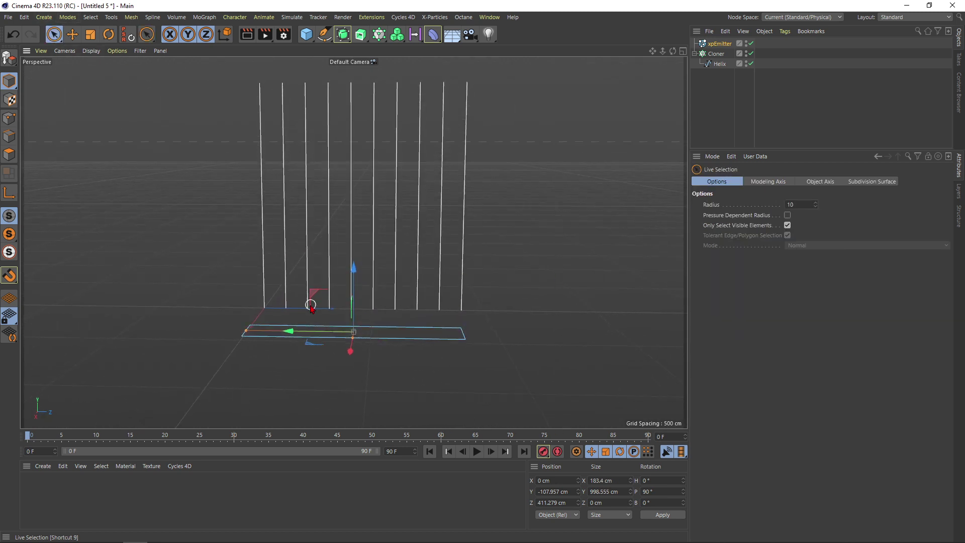
# Reposition the emitter to about Y -93 cm and Z 448 cm under the splines, and play the emission briefly
pyautogui.keyDown('alt'); pyautogui.moveTo(308, 301); pyautogui.dragTo(340, 270, button='middle'); pyautogui.keyUp('alt')
pyautogui.moveTo(341, 266); pyautogui.dragTo(406, 306)
pyautogui.click(477, 452)
pyautogui.click(477, 451)
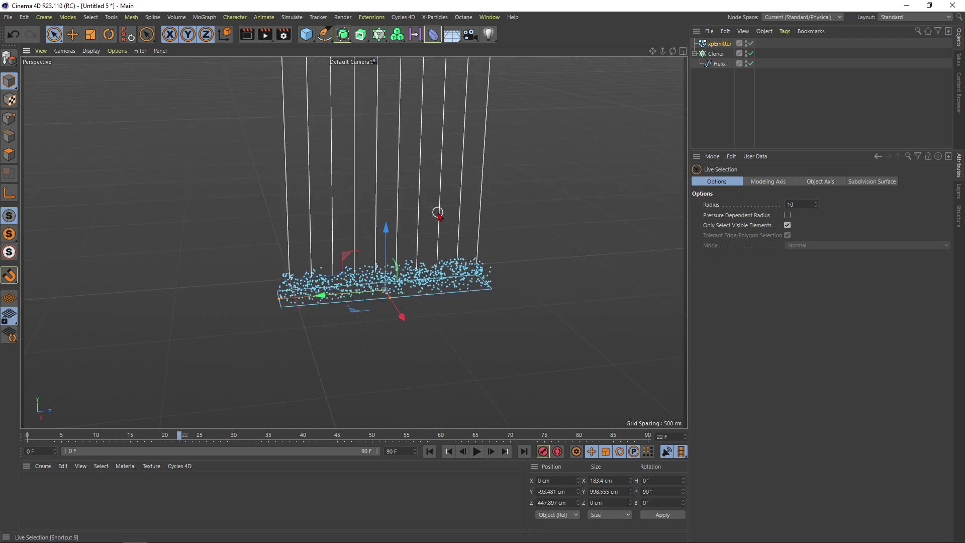
pyautogui.keyDown('alt'); pyautogui.moveTo(437, 213); pyautogui.dragTo(452, 166); pyautogui.keyUp('alt')
# Switch the xpEmitter's emission to Shot with a shot count of 250 and play the simulation from the start
pyautogui.click(720, 43)
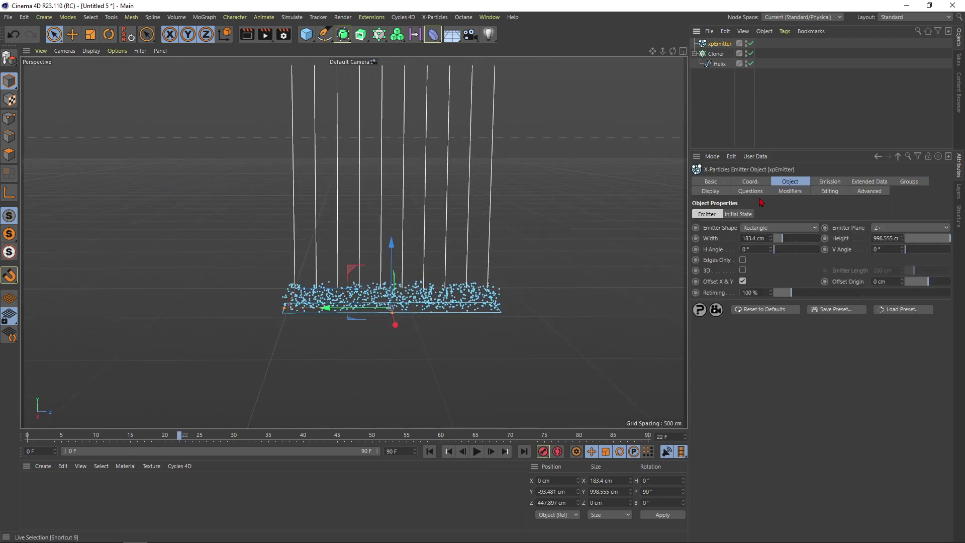
pyautogui.click(824, 182)
pyautogui.click(776, 244)
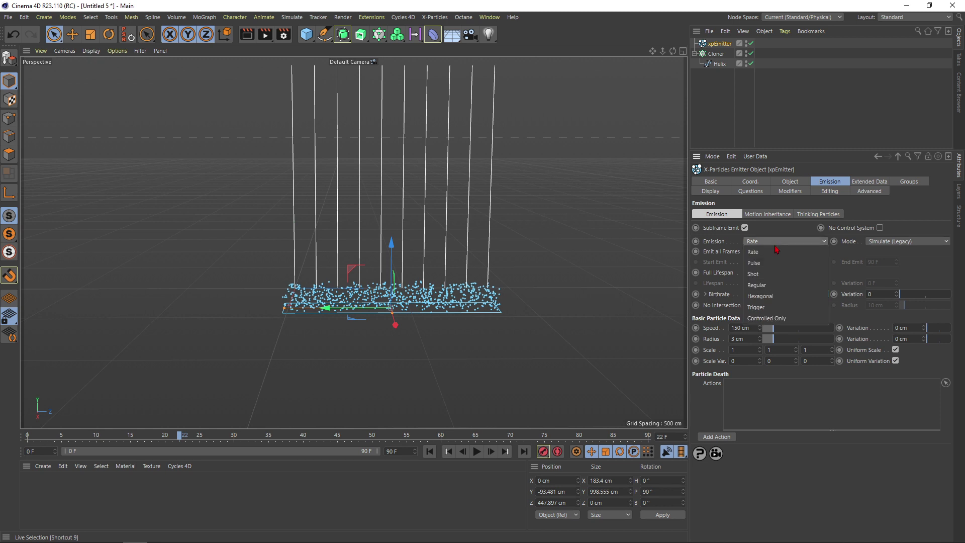
pyautogui.click(763, 276)
pyautogui.doubleClick(754, 273)
pyautogui.write('250')
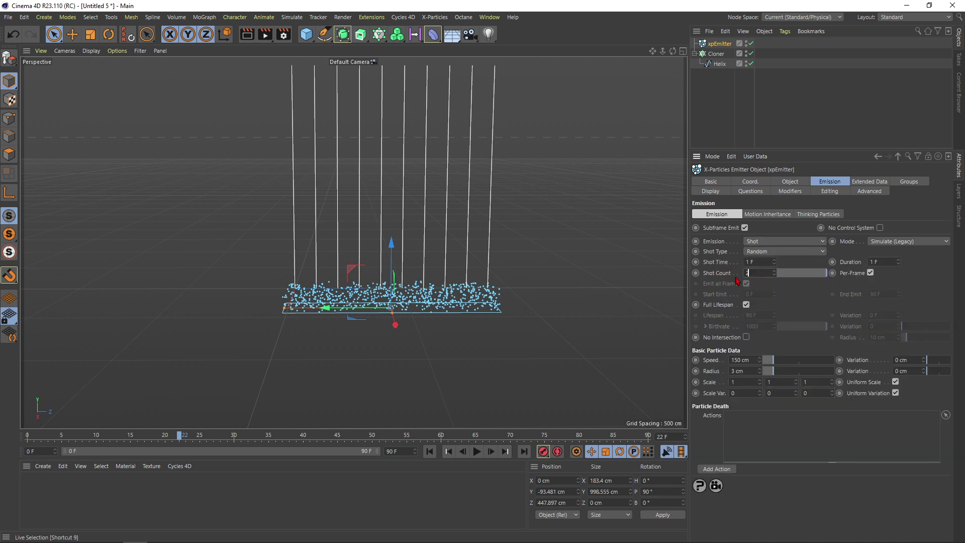
pyautogui.press('Return')
pyautogui.click(430, 451)
pyautogui.click(479, 455)
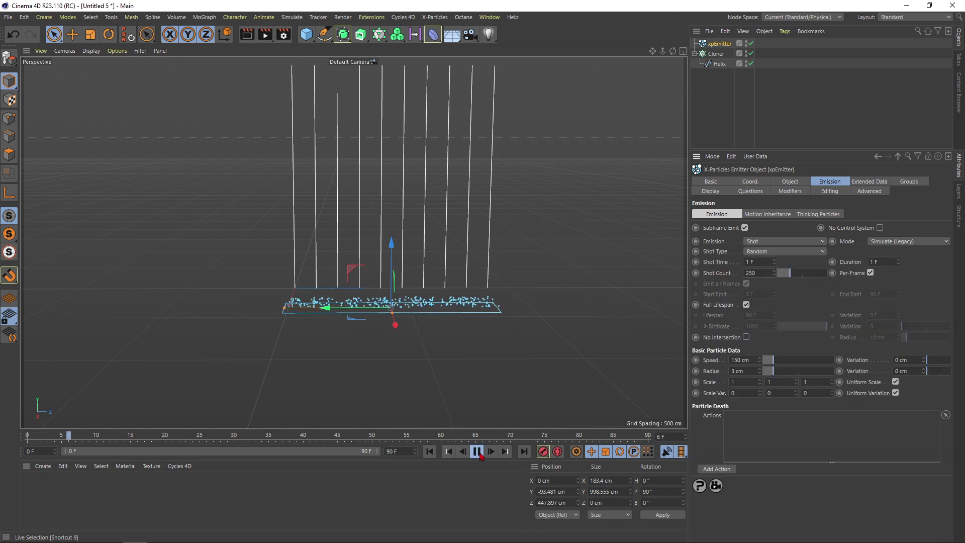
# Set the particle speed to 300 cm with a 30 cm variation and replay the simulation
pyautogui.doubleClick(749, 361)
pyautogui.write('300')
pyautogui.press('Return')
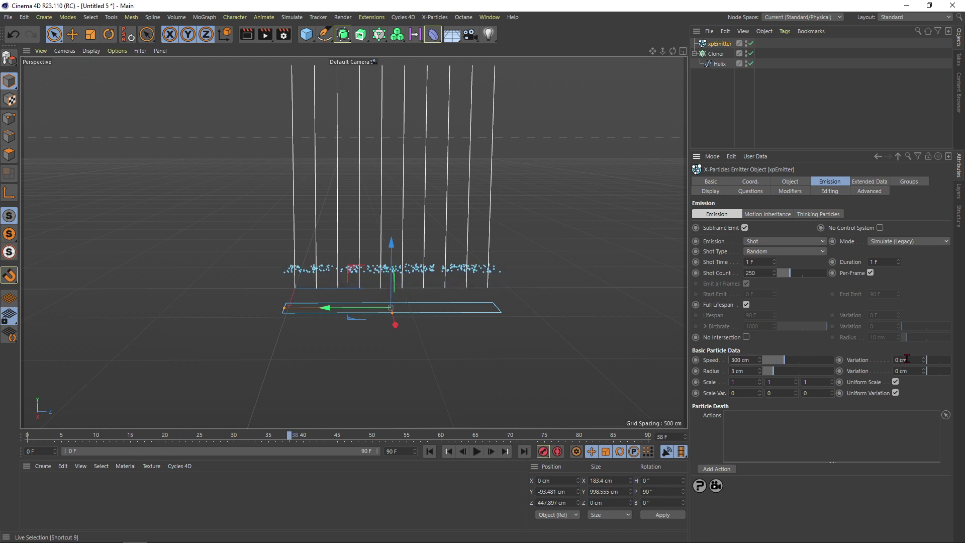
pyautogui.click(430, 451)
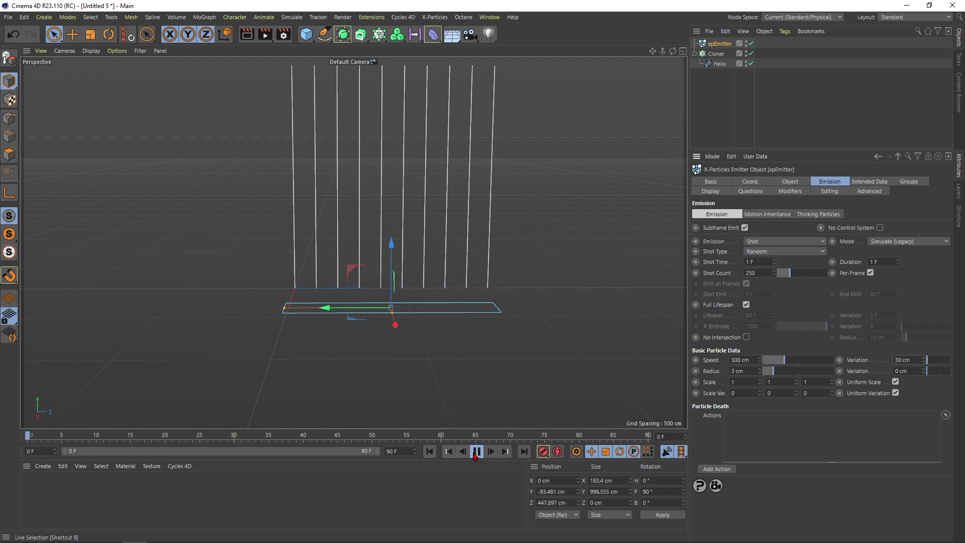
pyautogui.click(477, 451)
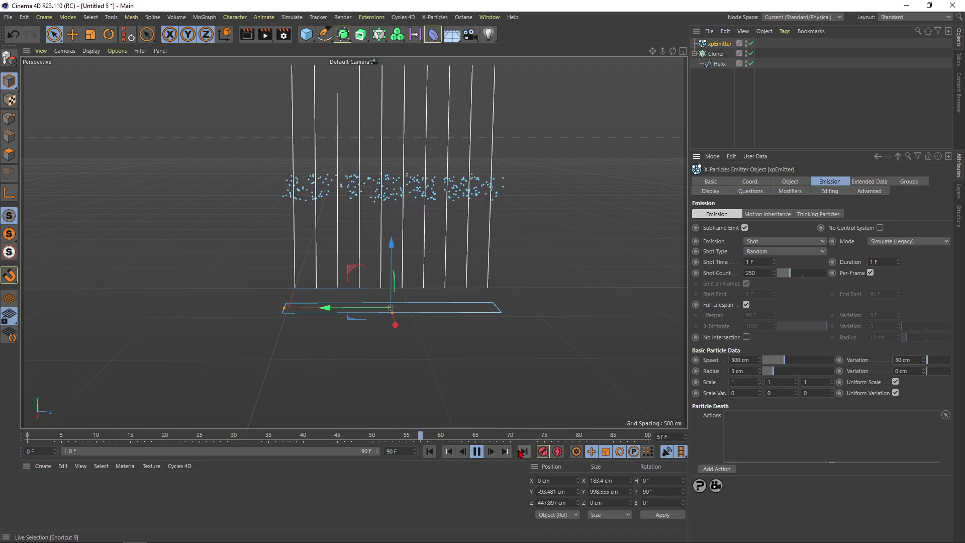
# Set the particle radius to 4 cm with a 2 cm variation
pyautogui.doubleClick(733, 371)
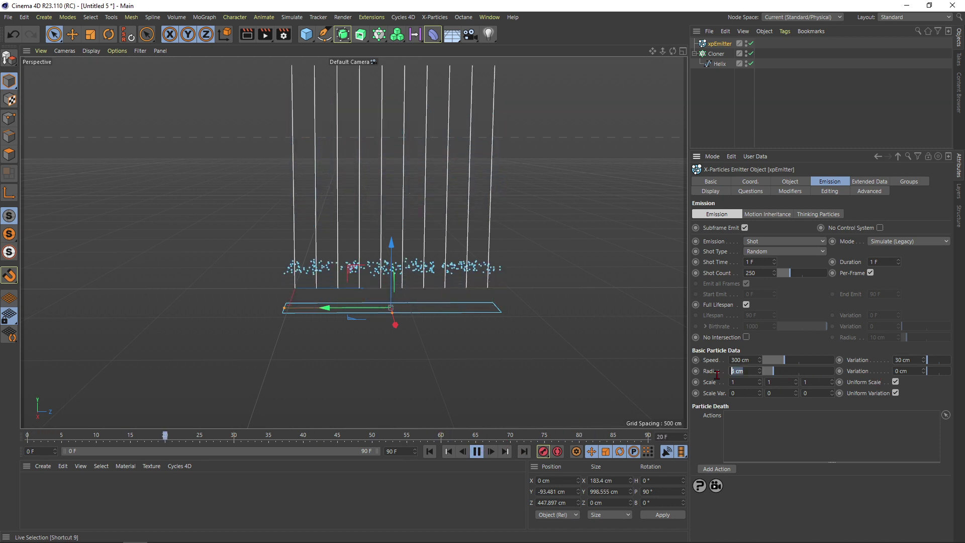
pyautogui.write('4')
pyautogui.press('Return')
pyautogui.doubleClick(905, 371)
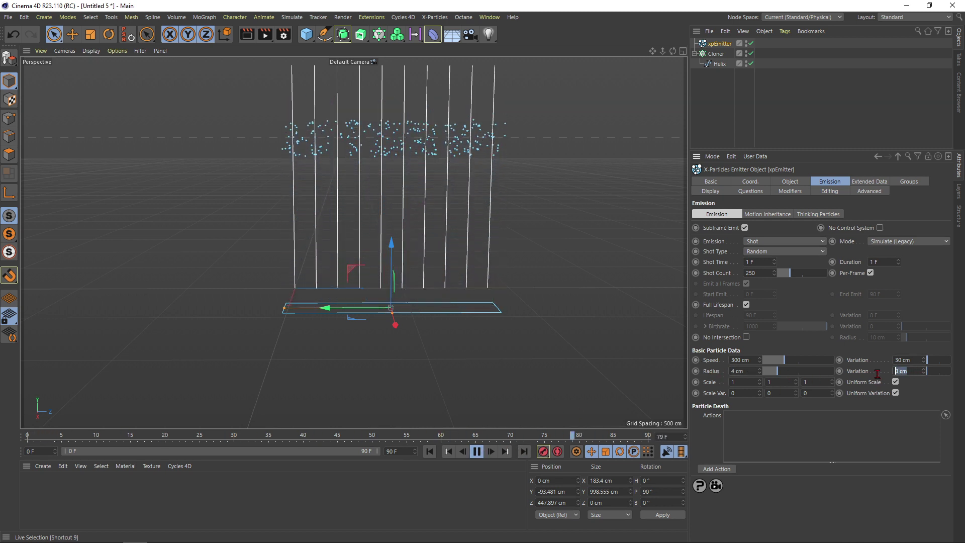
pyautogui.write('2')
pyautogui.press('Return')
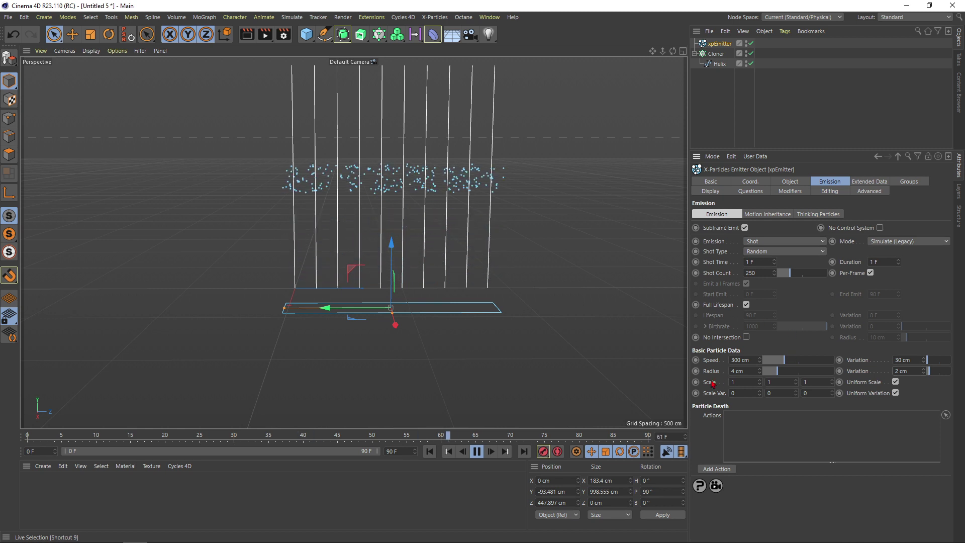
# Slow the particles down by setting the emitter's retiming to 50%
pyautogui.click(793, 180)
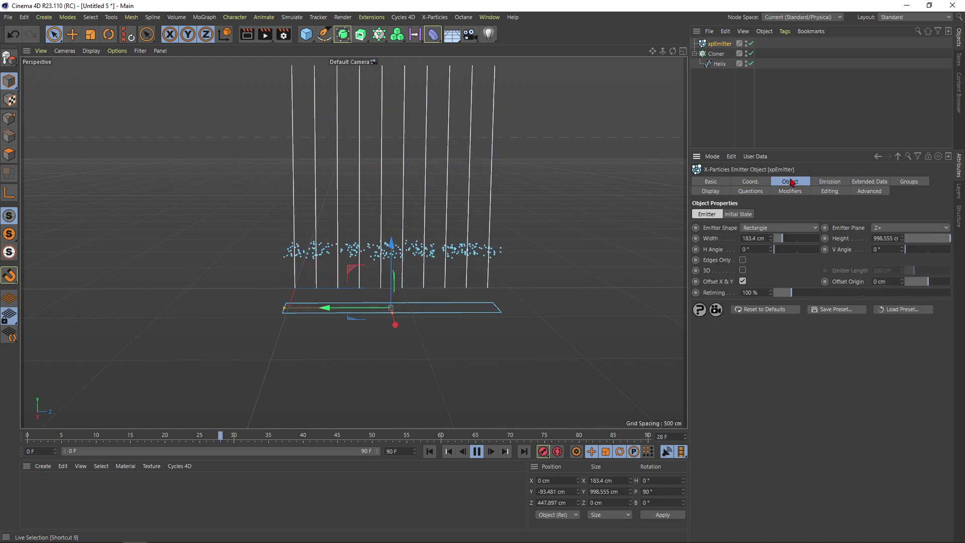
pyautogui.keyDown('alt'); pyautogui.moveTo(450, 296); pyautogui.dragTo(440, 287, button='right'); pyautogui.keyUp('alt')
pyautogui.moveTo(449, 271)
pyautogui.keyDown('alt'); pyautogui.mouseDown()
pyautogui.moveTo(438, 261)
pyautogui.moveTo(453, 276)
pyautogui.mouseUp(); pyautogui.keyUp('alt')
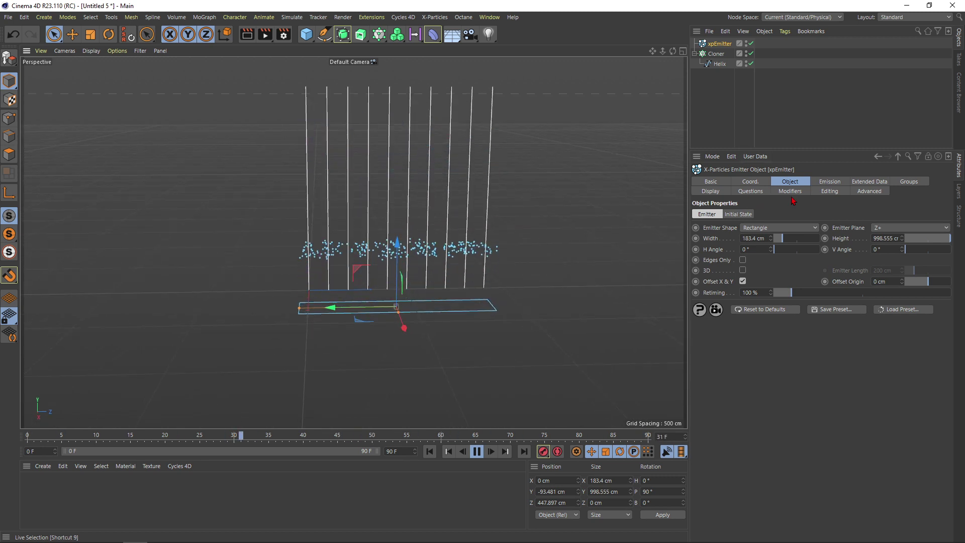
pyautogui.click(829, 181)
pyautogui.click(791, 180)
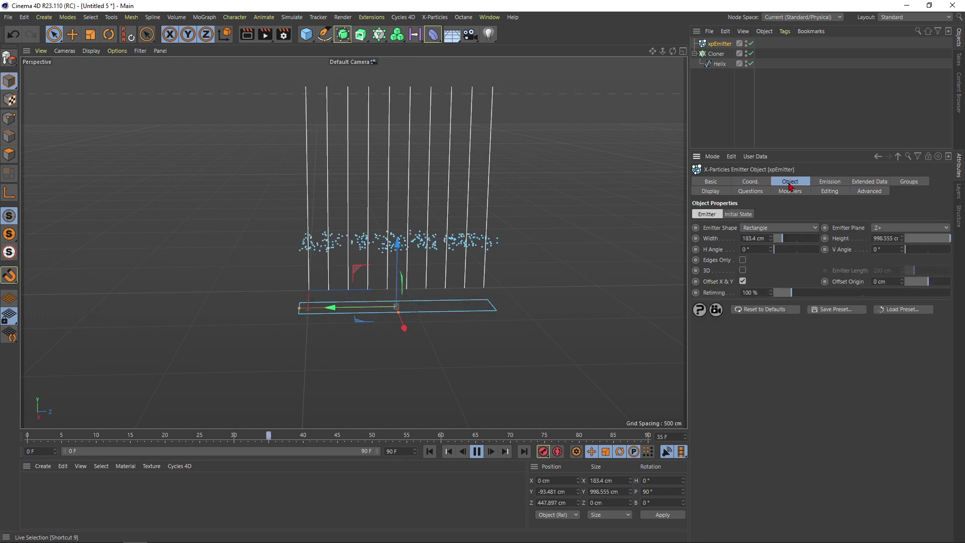
pyautogui.doubleClick(749, 293)
pyautogui.write('50')
pyautogui.press('Return')
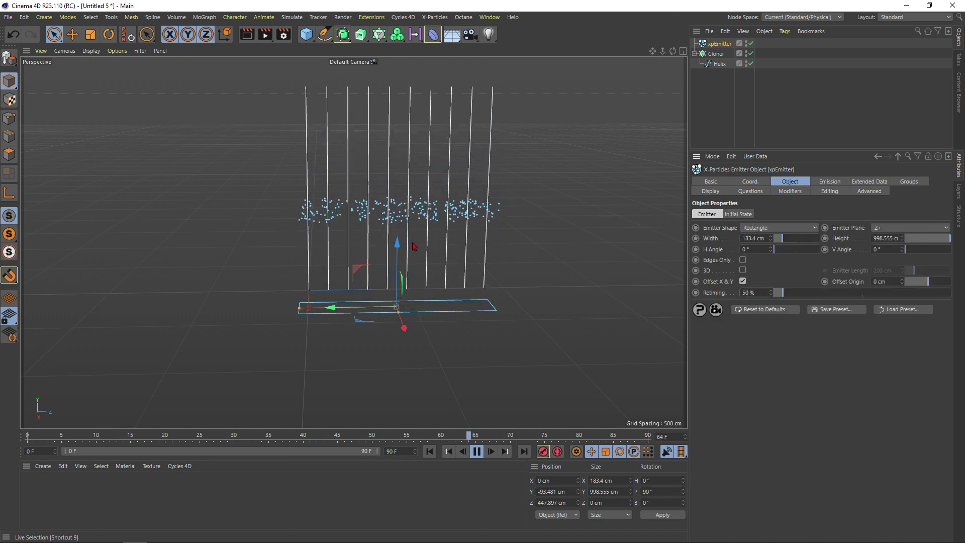
# Try a particle speed of 600 cm in the emitter's emission settings
pyautogui.keyDown('alt'); pyautogui.moveTo(427, 220); pyautogui.dragTo(424, 217); pyautogui.keyUp('alt')
pyautogui.keyDown('alt'); pyautogui.moveTo(424, 216); pyautogui.dragTo(433, 215, button='right'); pyautogui.keyUp('alt')
pyautogui.keyDown('alt'); pyautogui.moveTo(431, 216); pyautogui.dragTo(440, 211); pyautogui.keyUp('alt')
pyautogui.click(829, 181)
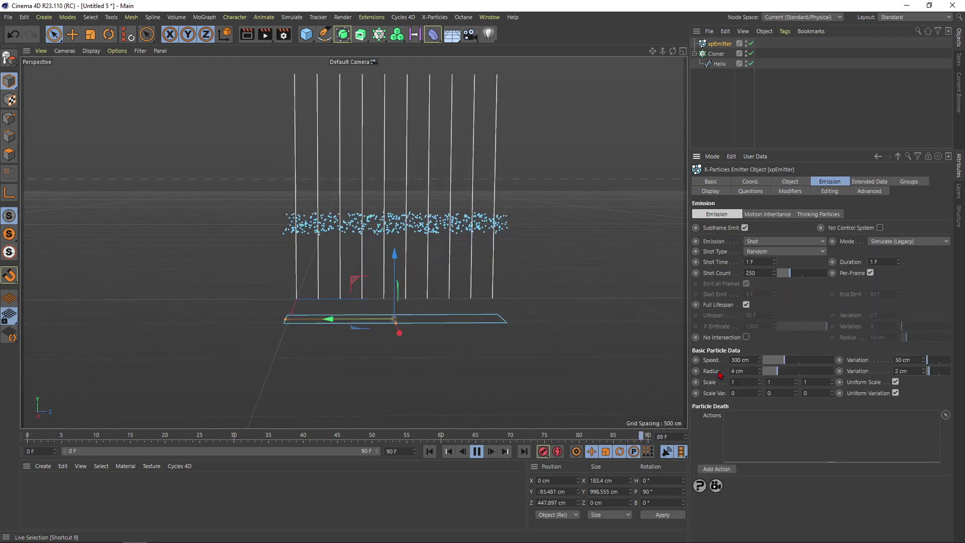
pyautogui.doubleClick(749, 360)
pyautogui.write('600')
pyautogui.press('Return')
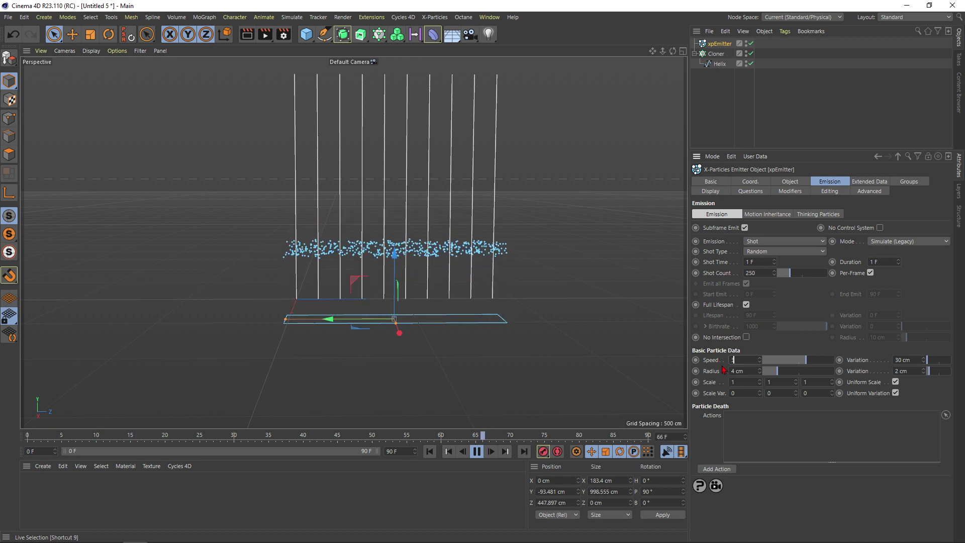
# Try a different retiming percentage on the emitter
pyautogui.click(790, 181)
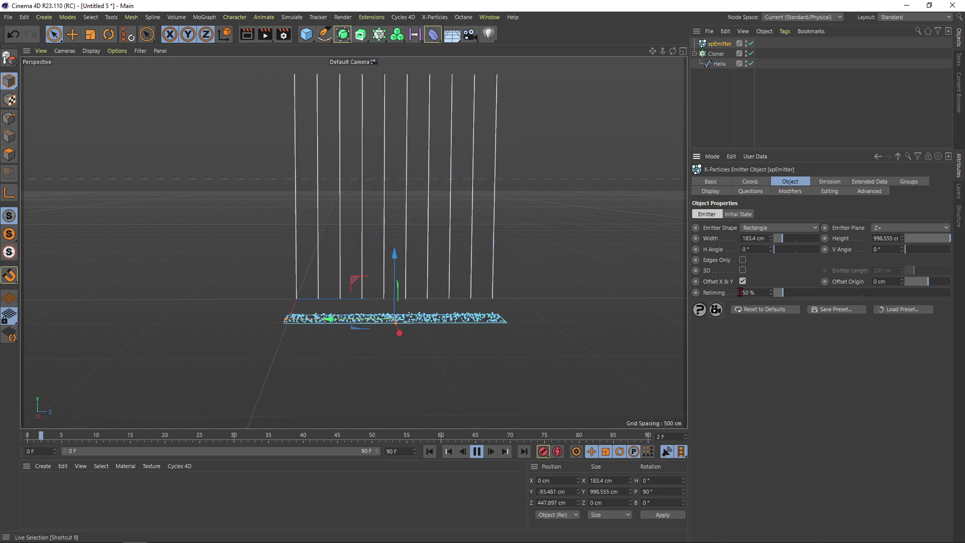
pyautogui.moveTo(758, 293); pyautogui.dragTo(731, 293)
pyautogui.write('000')
pyautogui.press('Return')
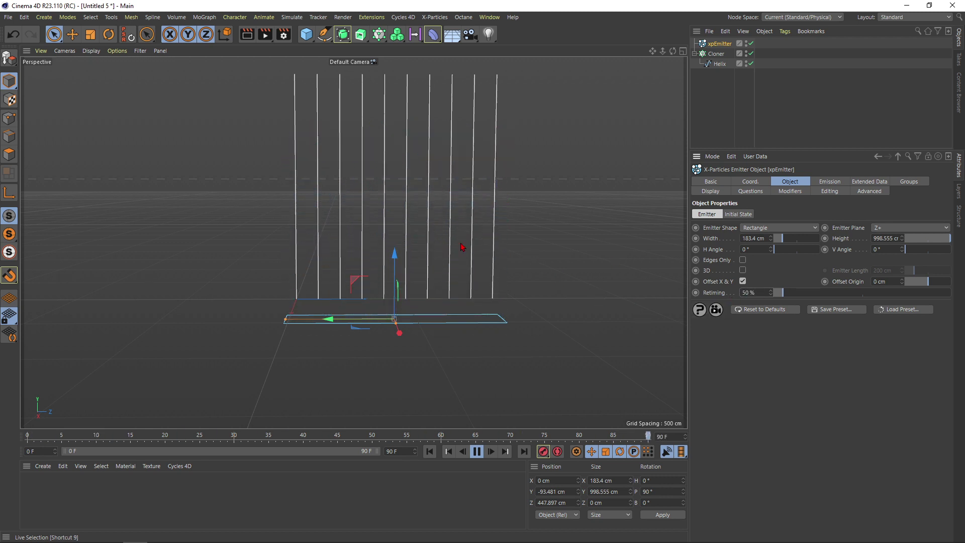
# Add an xpTrail generator that draws trails behind the xpEmitter's particles
pyautogui.scroll(-3, 461, 246)
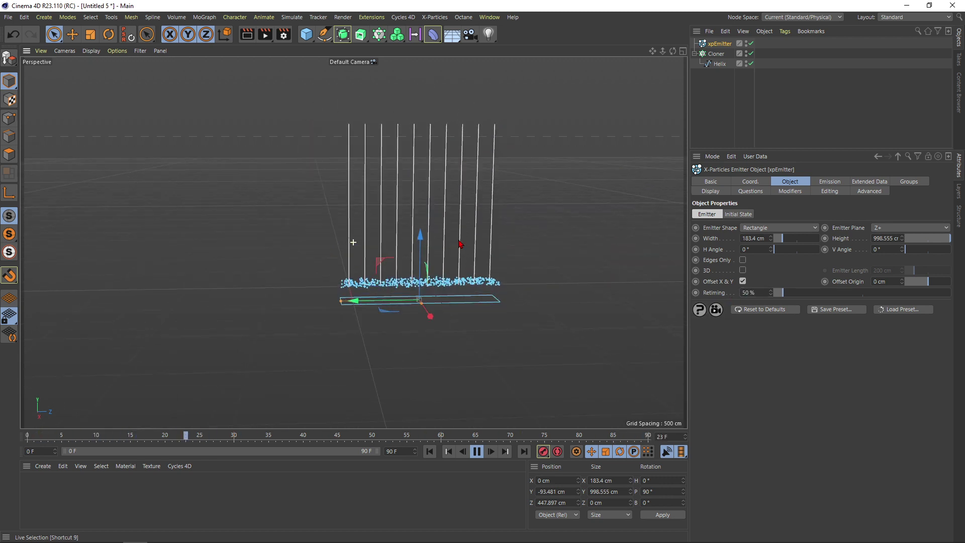
pyautogui.scroll(2, 461, 246)
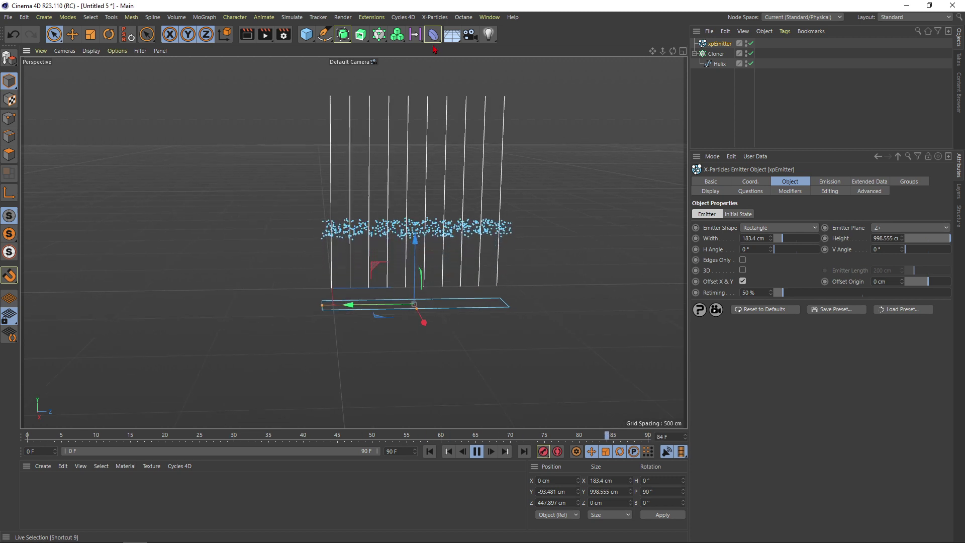
pyautogui.click(434, 17)
pyautogui.moveTo(448, 132)
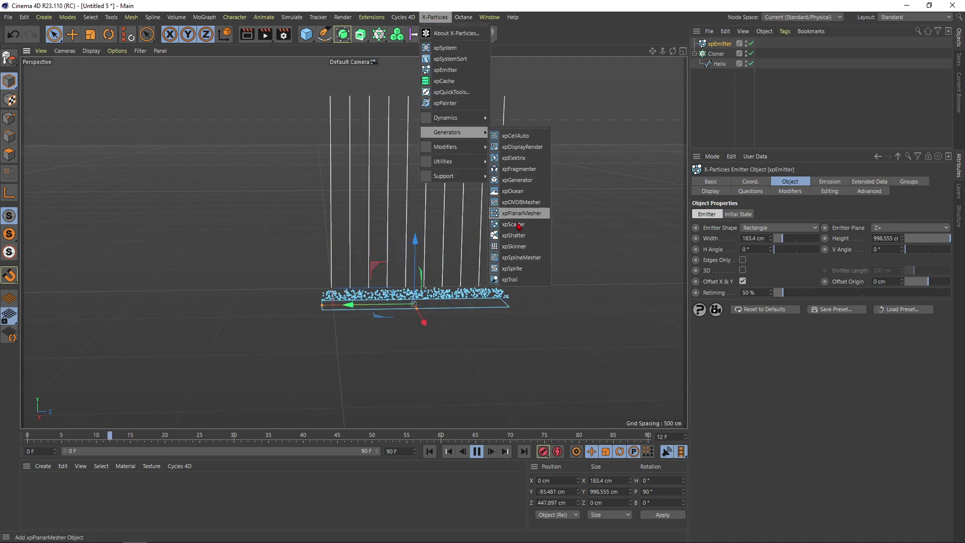
pyautogui.click(510, 280)
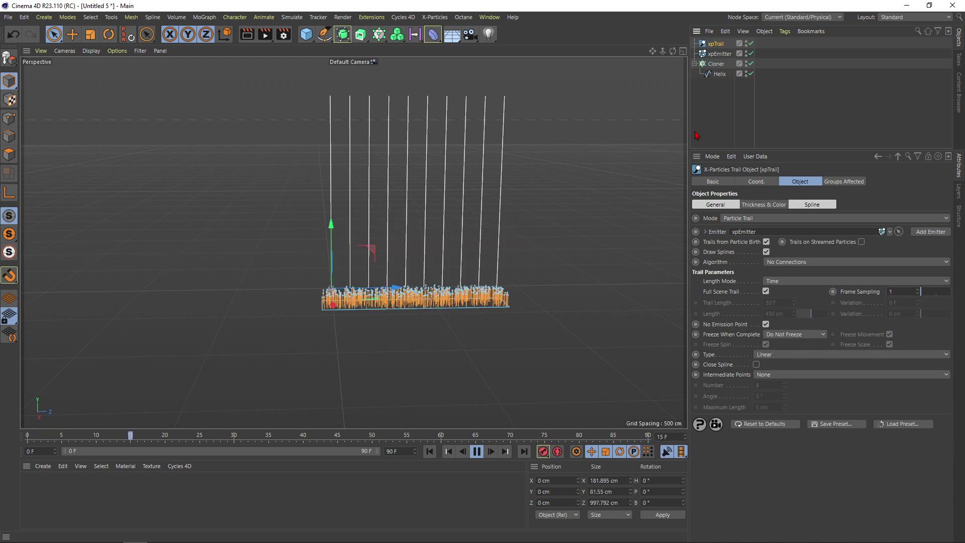
# Add an xpTrailDeformer to the scene for the particle trails
pyautogui.scroll(3, 478, 281)
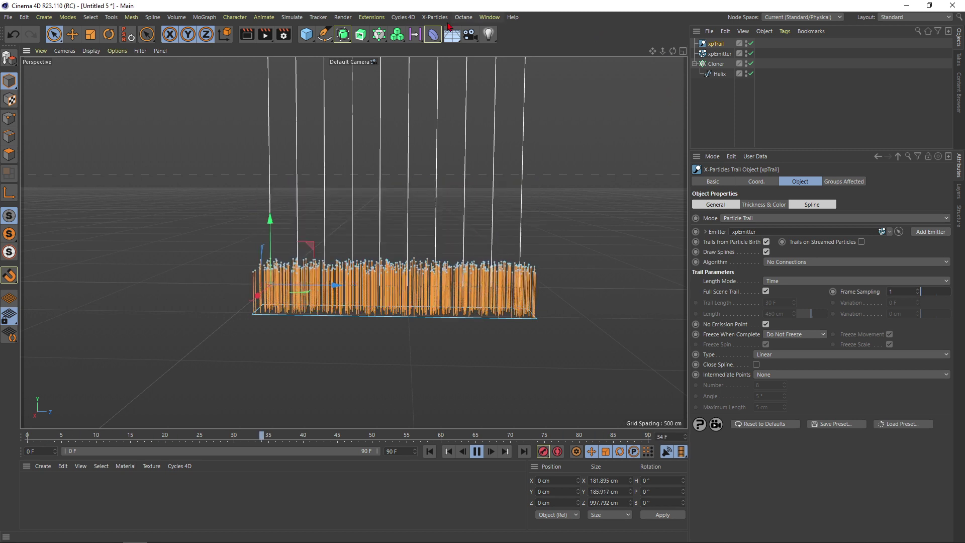
pyautogui.click(437, 17)
pyautogui.moveTo(453, 160)
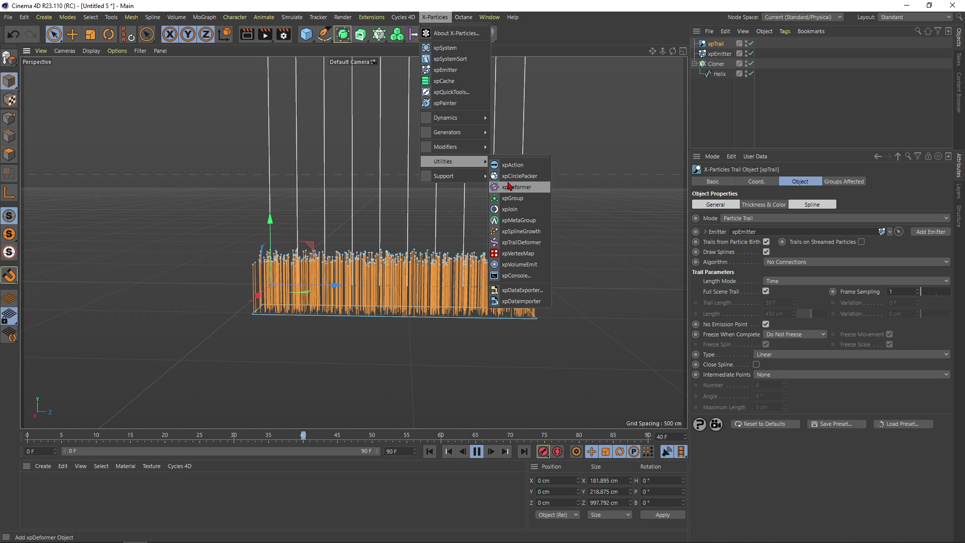
pyautogui.click(520, 246)
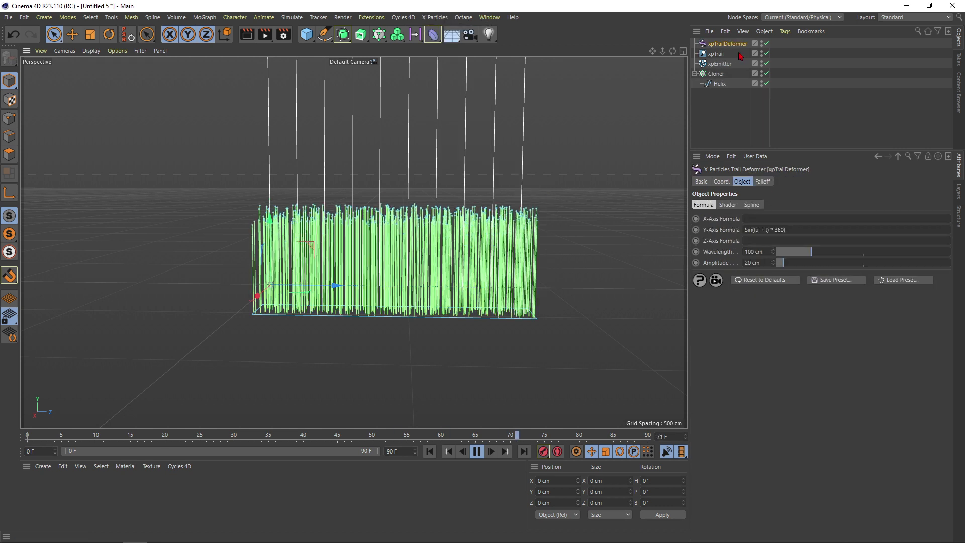
# Nest the xpTrailDeformer under xpTrail, pause the playback and clear the deformer's Y-axis formula
pyautogui.moveTo(727, 44); pyautogui.dragTo(720, 58)
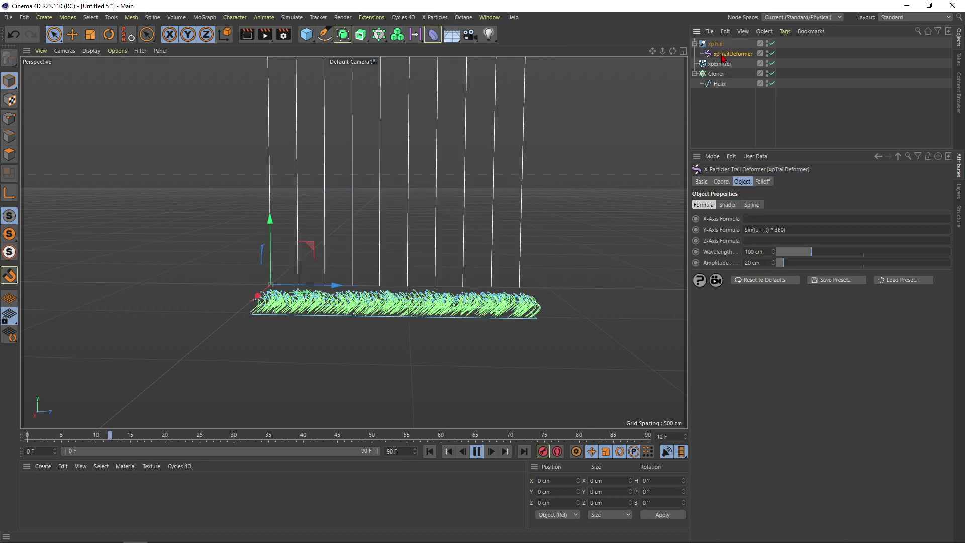
pyautogui.click(476, 451)
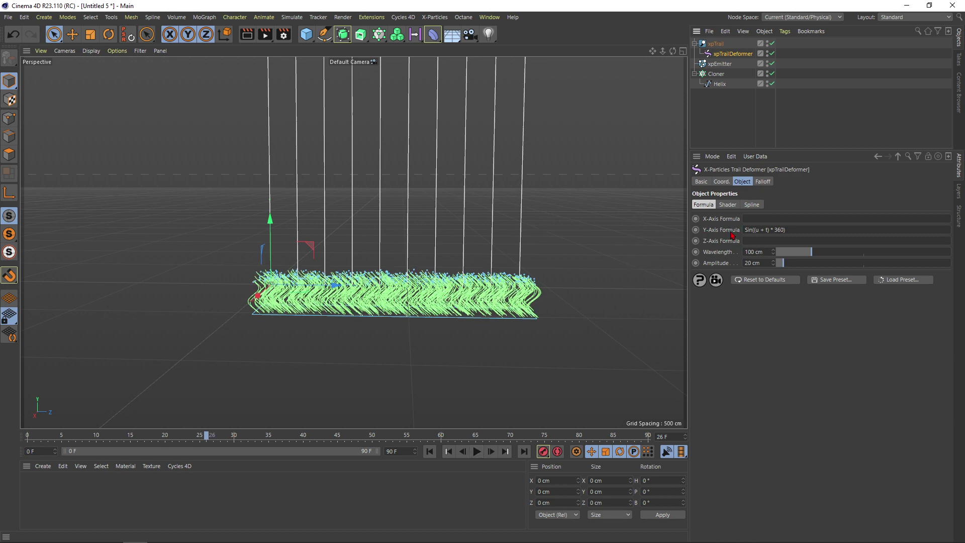
pyautogui.keyDown('alt'); pyautogui.moveTo(538, 291); pyautogui.dragTo(393, 387); pyautogui.keyUp('alt')
pyautogui.keyDown('alt'); pyautogui.moveTo(424, 357); pyautogui.dragTo(442, 237); pyautogui.keyUp('alt')
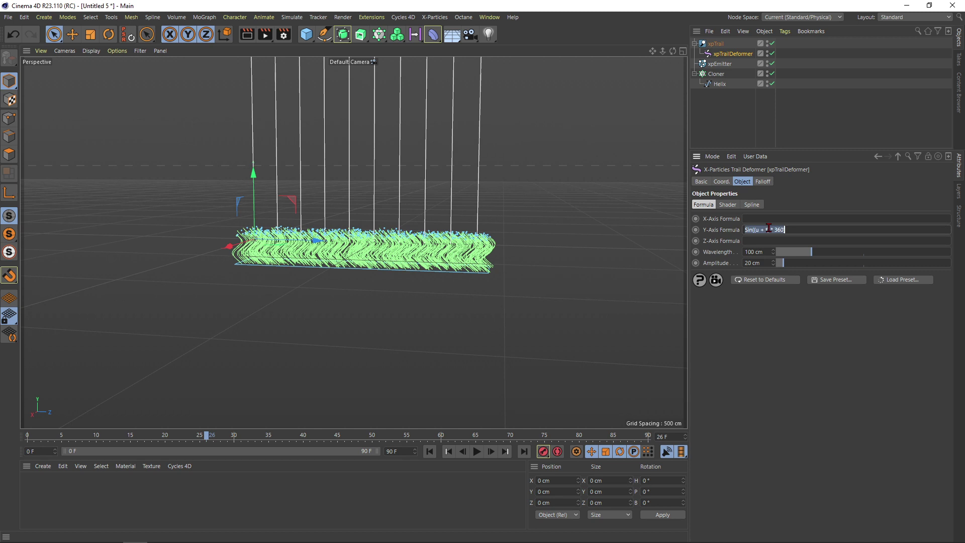
pyautogui.press('Return')
# Load a Noise shader into Shader X of the trail deformer's shader settings
pyautogui.click(727, 205)
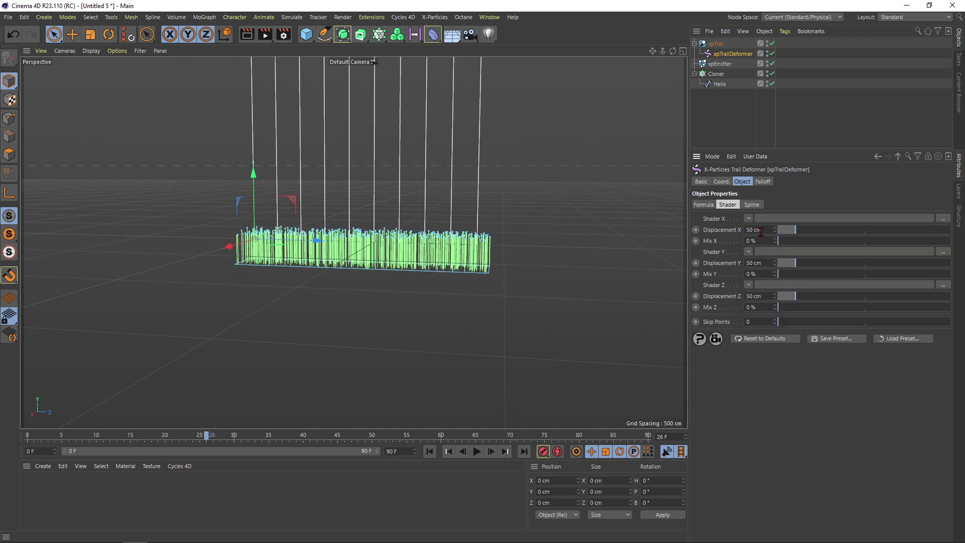
pyautogui.click(749, 219)
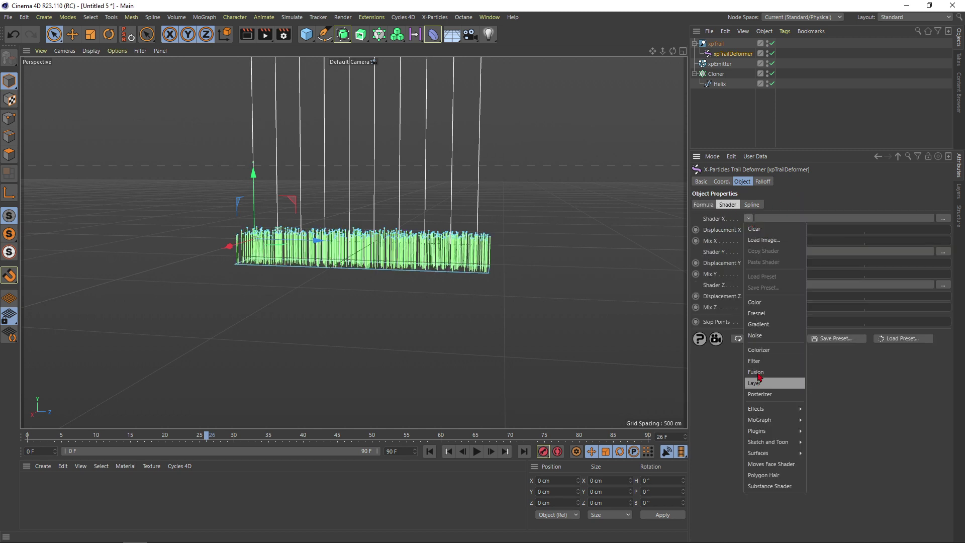
pyautogui.click(762, 336)
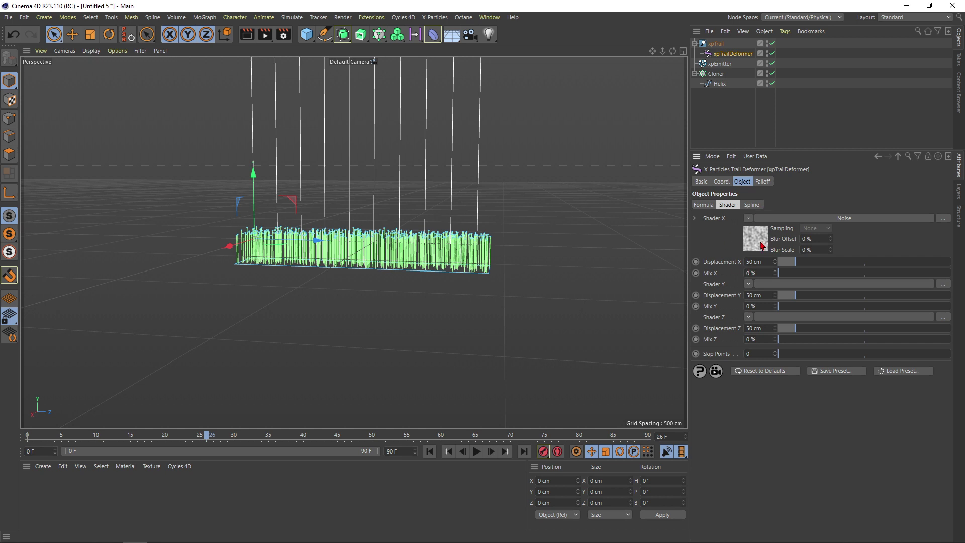
# Set the X noise shader's global scale to 2000 % and the deformer's Displacement X to 100 cm
pyautogui.click(752, 243)
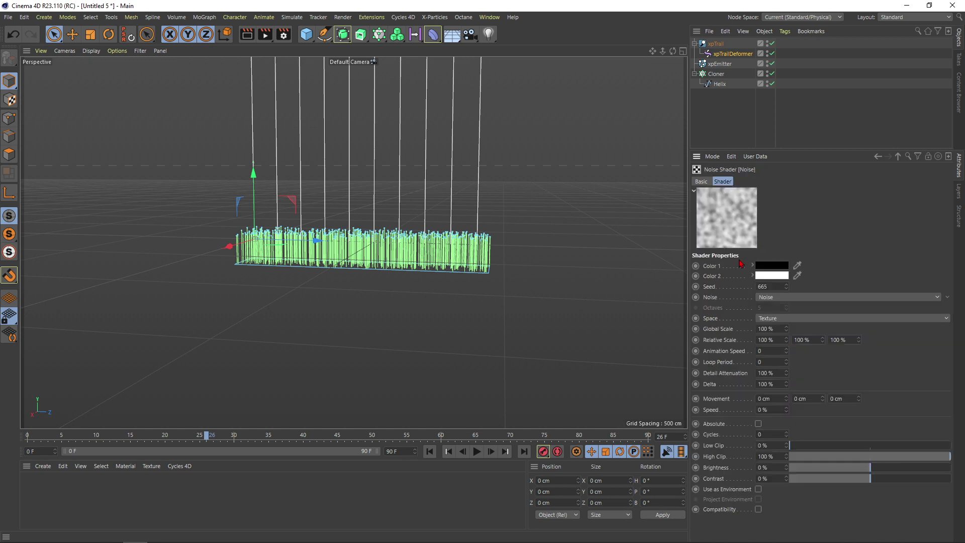
pyautogui.click(775, 331)
pyautogui.write('2000')
pyautogui.press('Return')
pyautogui.click(897, 156)
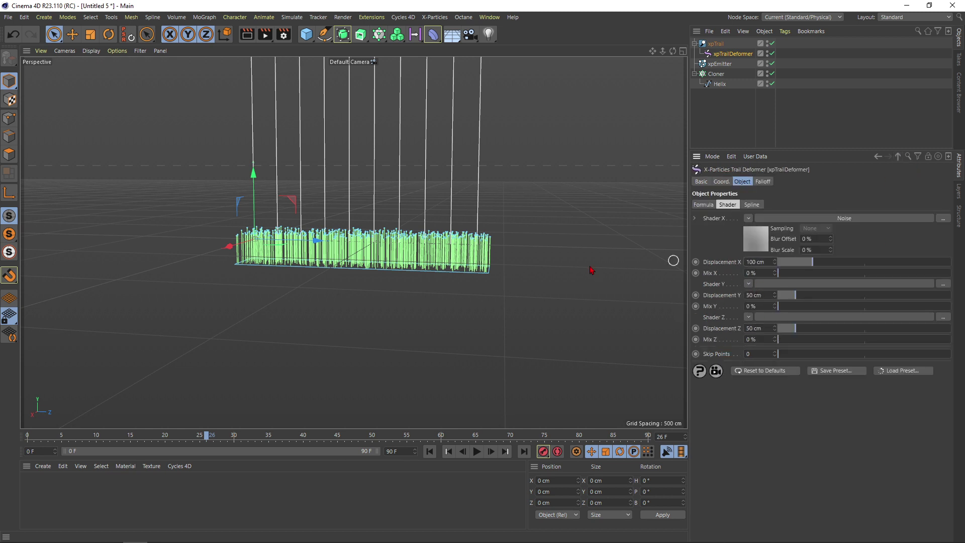
# Play the animation from the start and set the deformer's Mix X to 10 %
pyautogui.click(430, 451)
pyautogui.click(477, 452)
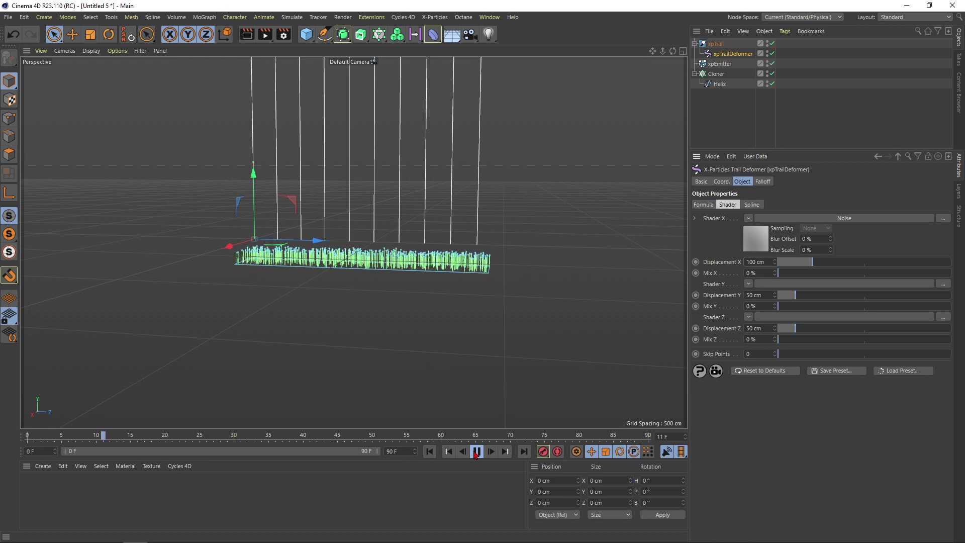
pyautogui.doubleClick(760, 272)
pyautogui.write('10')
pyautogui.press('Return')
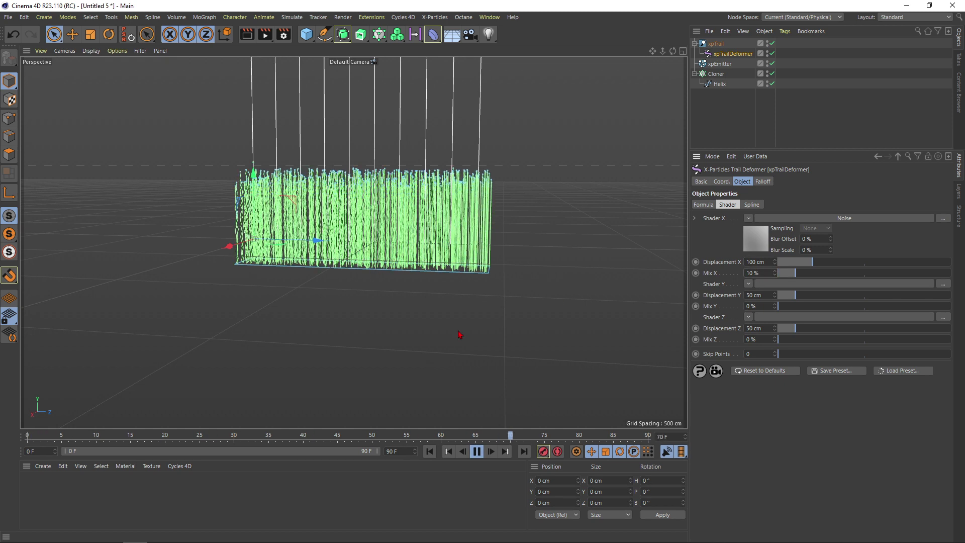
# Replay the animation from another angle and try Mix X values of 50 % and 100 %
pyautogui.click(477, 452)
pyautogui.keyDown('alt'); pyautogui.moveTo(548, 256); pyautogui.dragTo(504, 302); pyautogui.keyUp('alt')
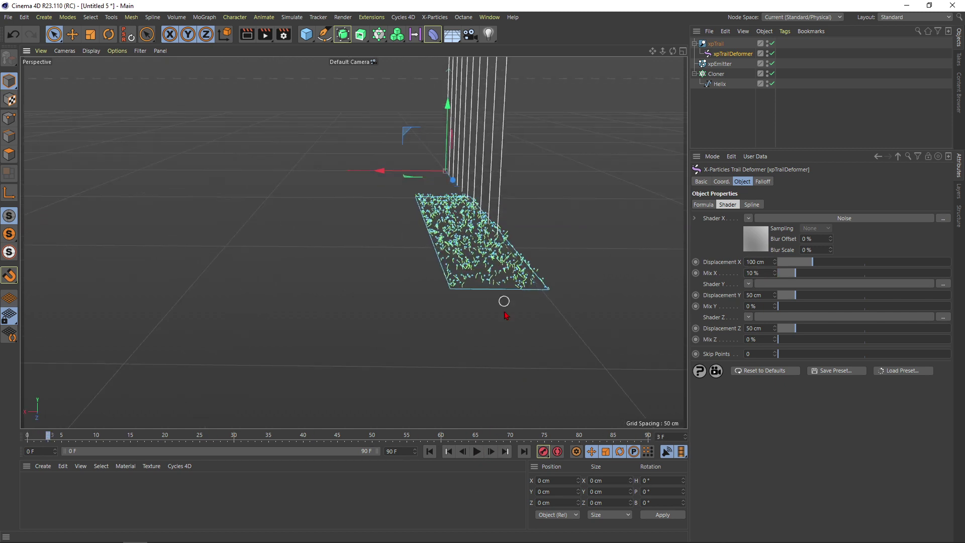
pyautogui.click(429, 452)
pyautogui.click(477, 452)
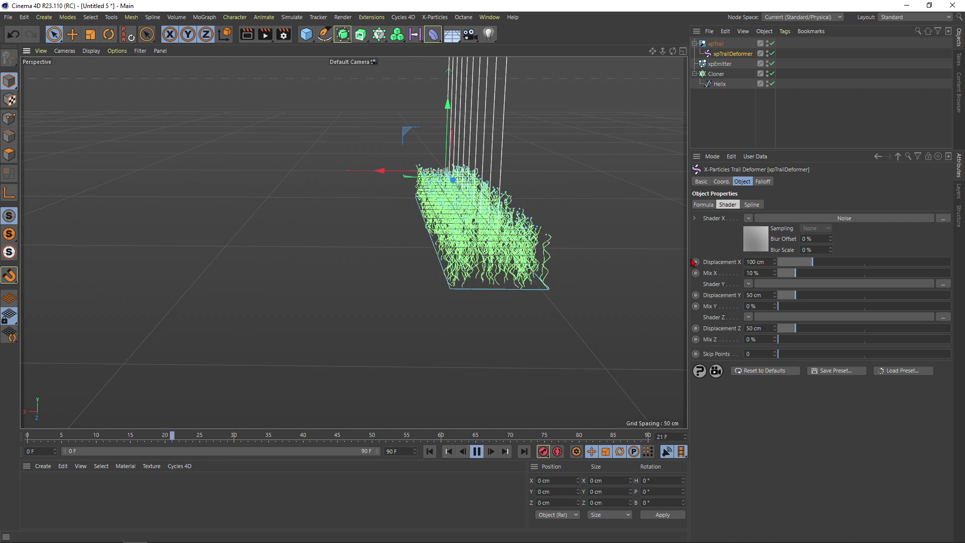
pyautogui.doubleClick(754, 273)
pyautogui.write('50')
pyautogui.press('Return')
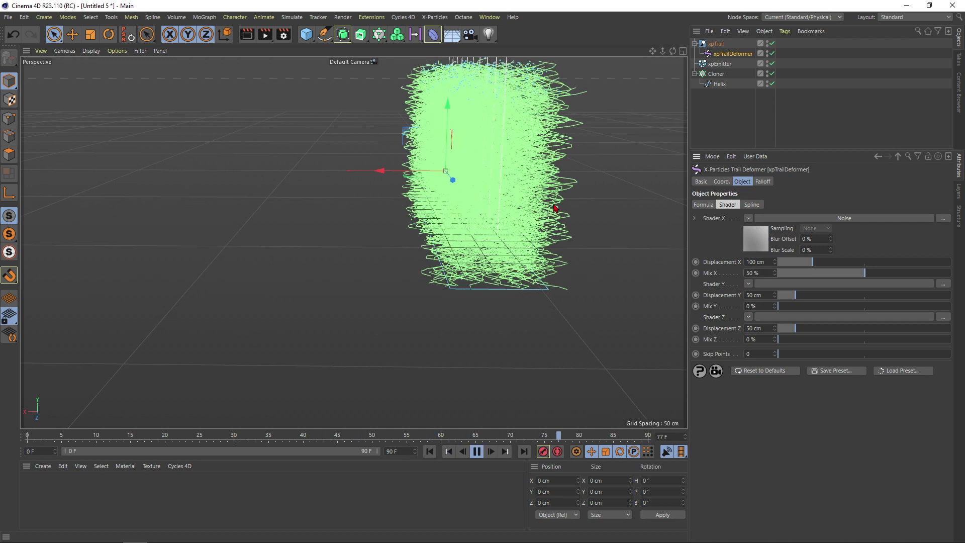
pyautogui.keyDown('alt'); pyautogui.moveTo(517, 243); pyautogui.dragTo(542, 217); pyautogui.keyUp('alt')
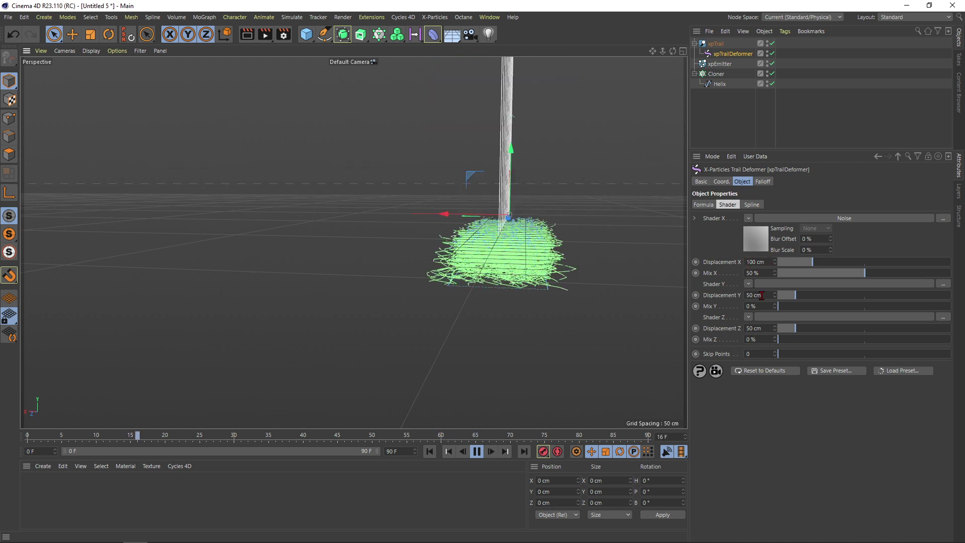
pyautogui.press('Return')
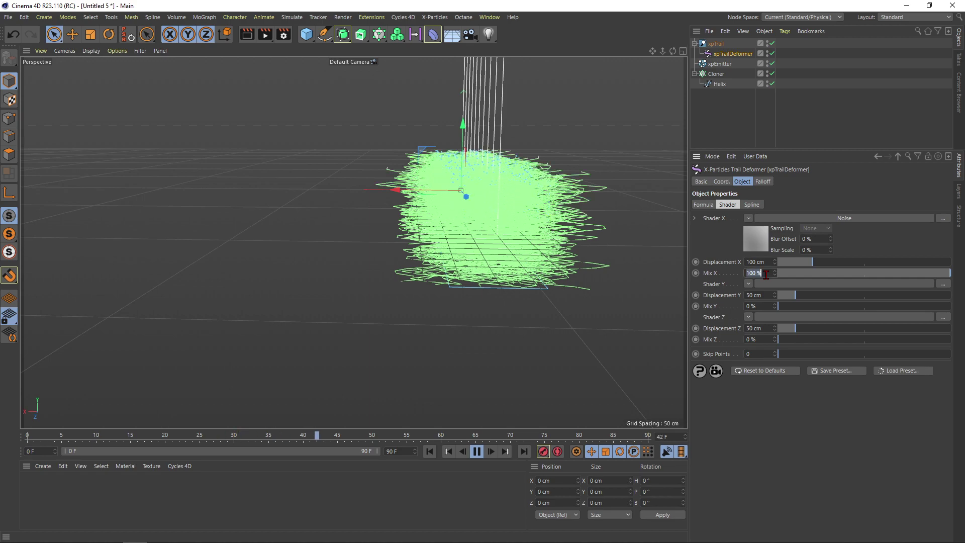
# Try a Mix X of 15 % and check the displaced trails from several angles
pyautogui.write('15')
pyautogui.press('Return')
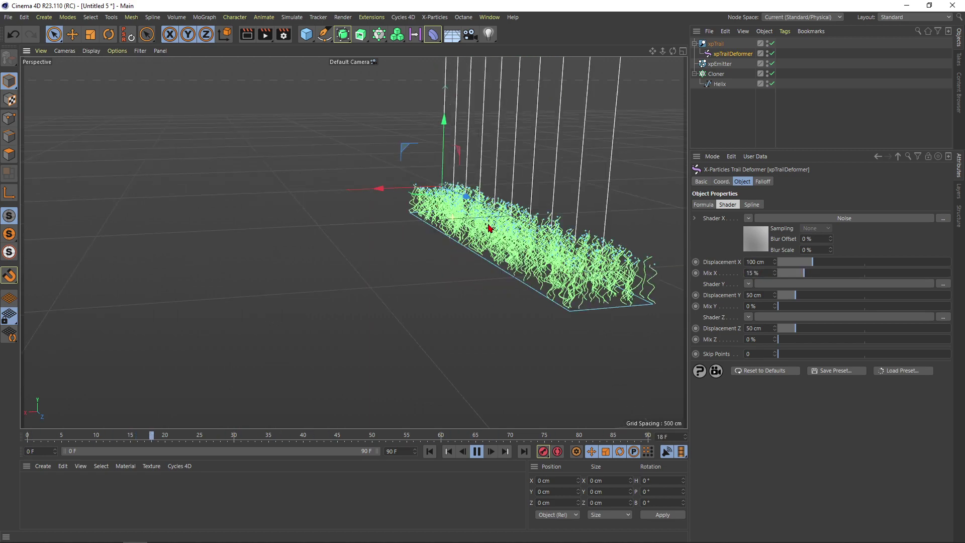
pyautogui.keyDown('alt'); pyautogui.moveTo(490, 229); pyautogui.dragTo(562, 209); pyautogui.keyUp('alt')
pyautogui.keyDown('alt'); pyautogui.moveTo(562, 210); pyautogui.dragTo(431, 224, button='middle'); pyautogui.keyUp('alt')
pyautogui.keyDown('alt'); pyautogui.moveTo(563, 216); pyautogui.dragTo(511, 220); pyautogui.keyUp('alt')
pyautogui.write('50')
pyautogui.press('Return')
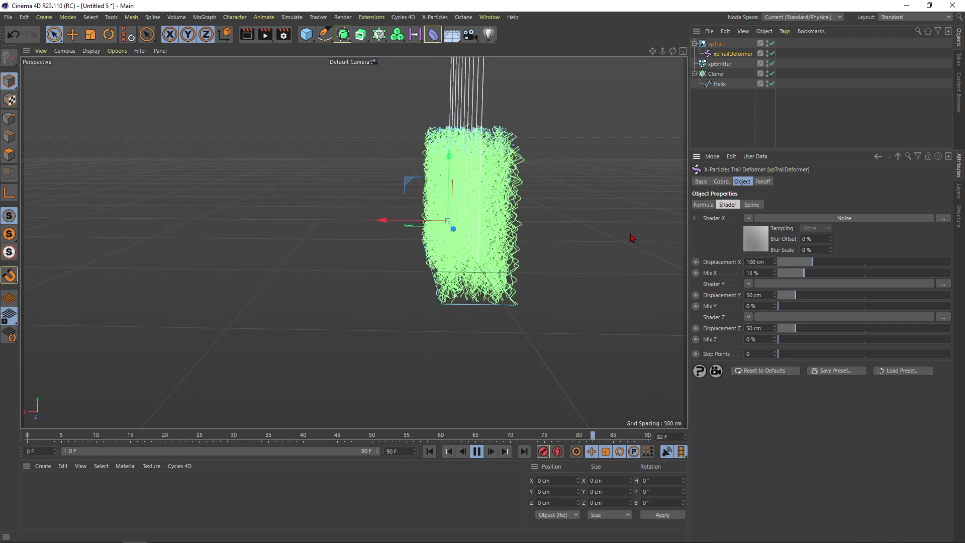
# Set the X noise shader's global scale to 2600 % and the deformer's Mix X to 10 %
pyautogui.click(829, 220)
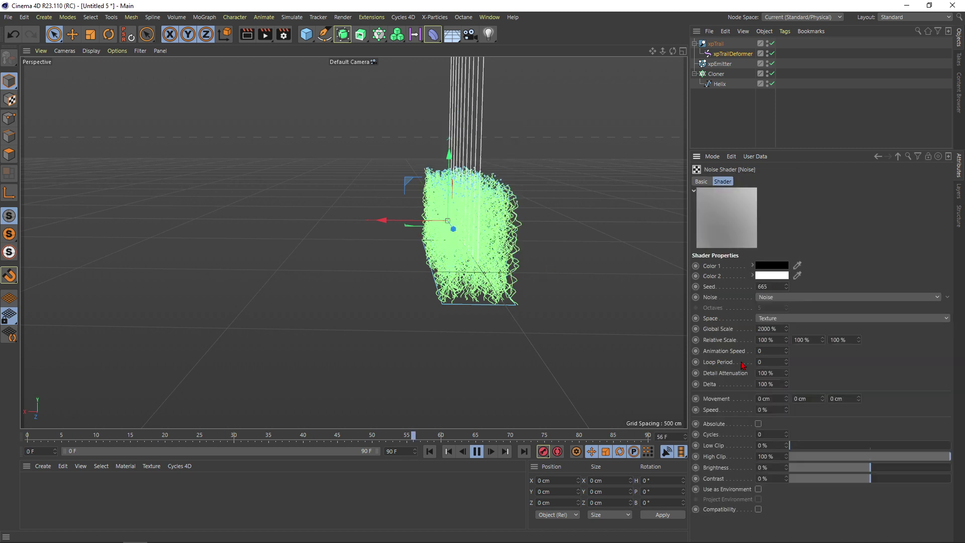
pyautogui.write('2')
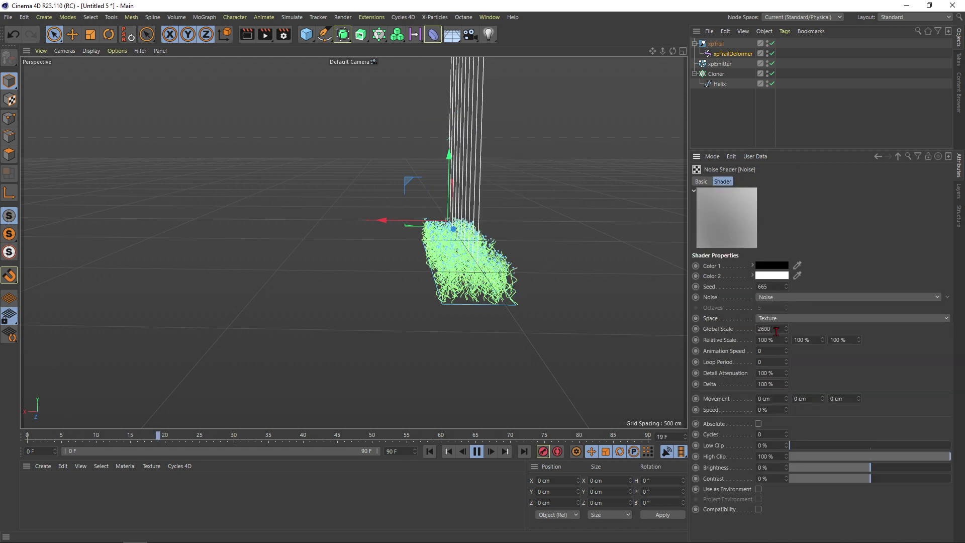
pyautogui.click(897, 154)
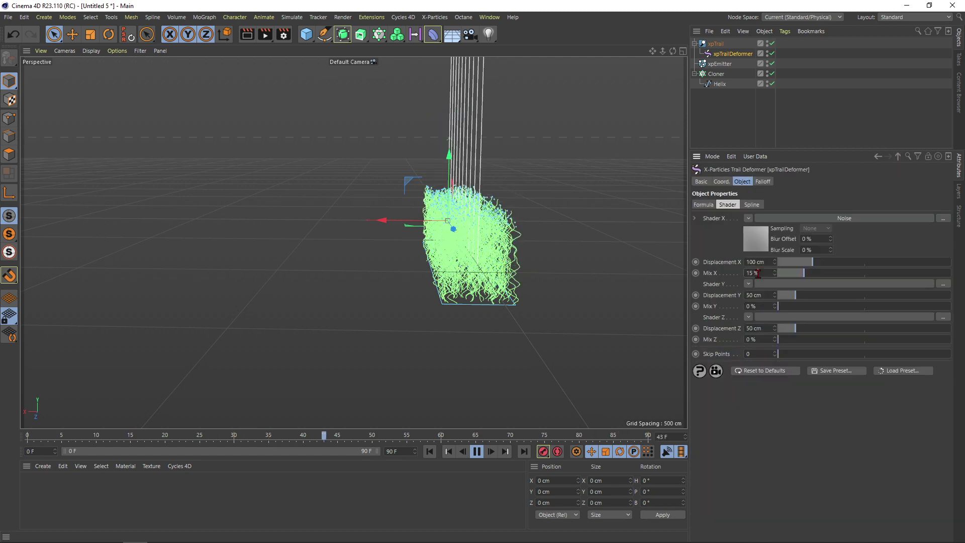
pyautogui.keyDown('alt'); pyautogui.moveTo(481, 223); pyautogui.dragTo(511, 212); pyautogui.keyUp('alt')
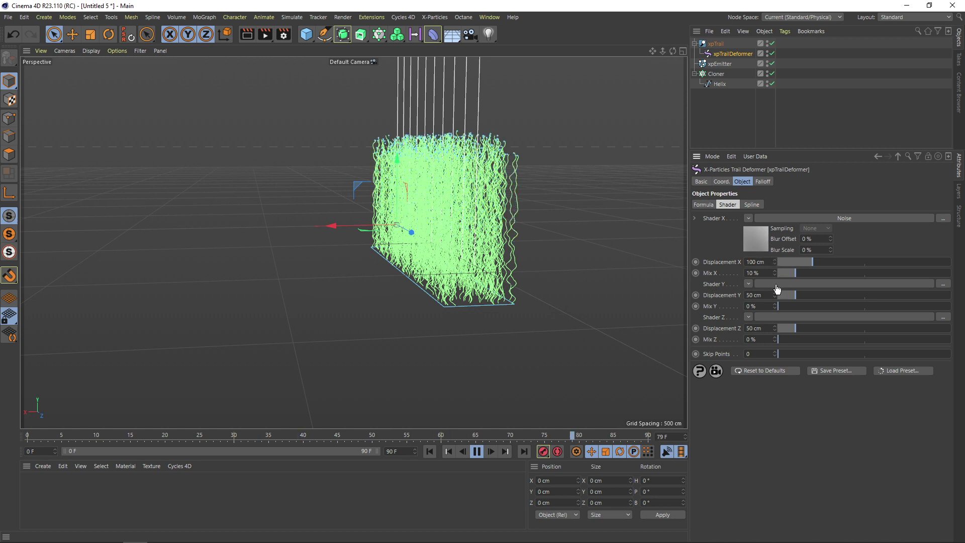
# Copy the X noise shader into Shader Y, with Displacement Y at 100 cm and Mix Y at 10 %
pyautogui.moveTo(780, 287); pyautogui.dragTo(780, 285)
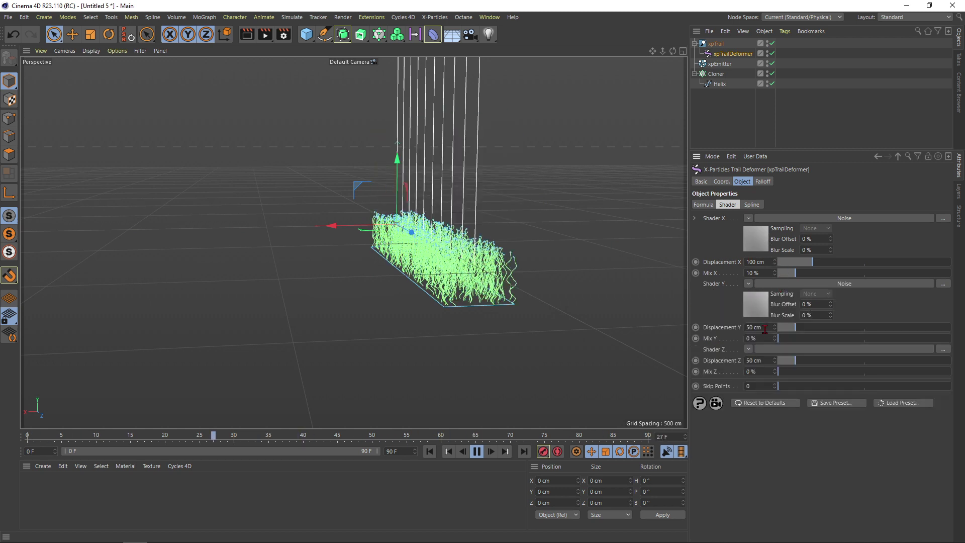
pyautogui.write('10')
pyautogui.press('Return')
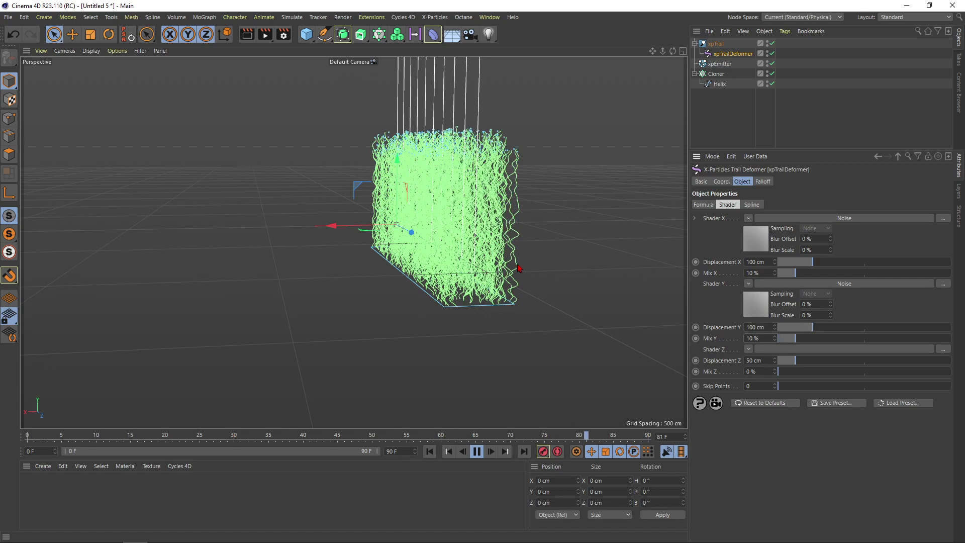
# Set the deformer's Displacement Y to 120 cm and try a Mix Y of 15 %
pyautogui.keyDown('alt'); pyautogui.moveTo(475, 242); pyautogui.dragTo(623, 272); pyautogui.keyUp('alt')
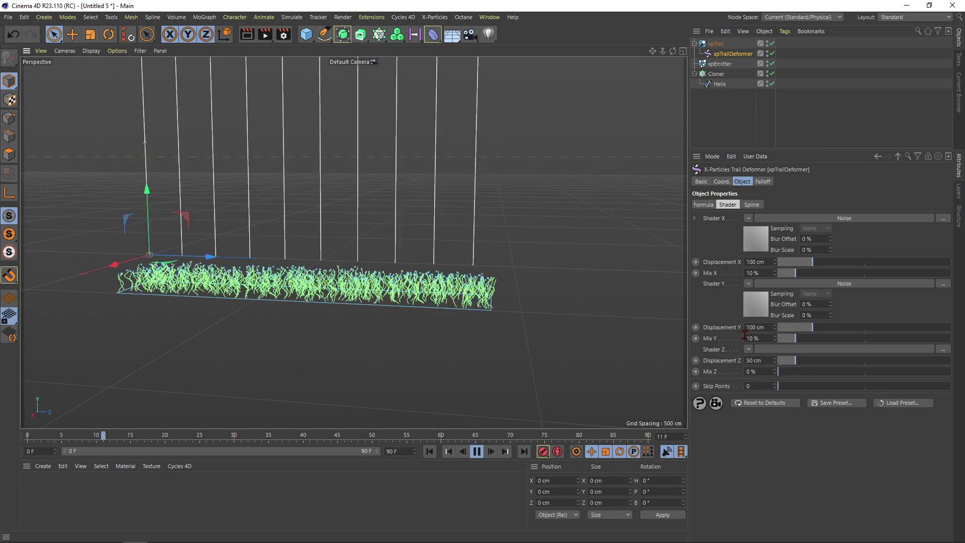
pyautogui.doubleClick(762, 327)
pyautogui.write('120')
pyautogui.press('Return')
pyautogui.click(757, 337)
pyautogui.write('15')
pyautogui.press('Return')
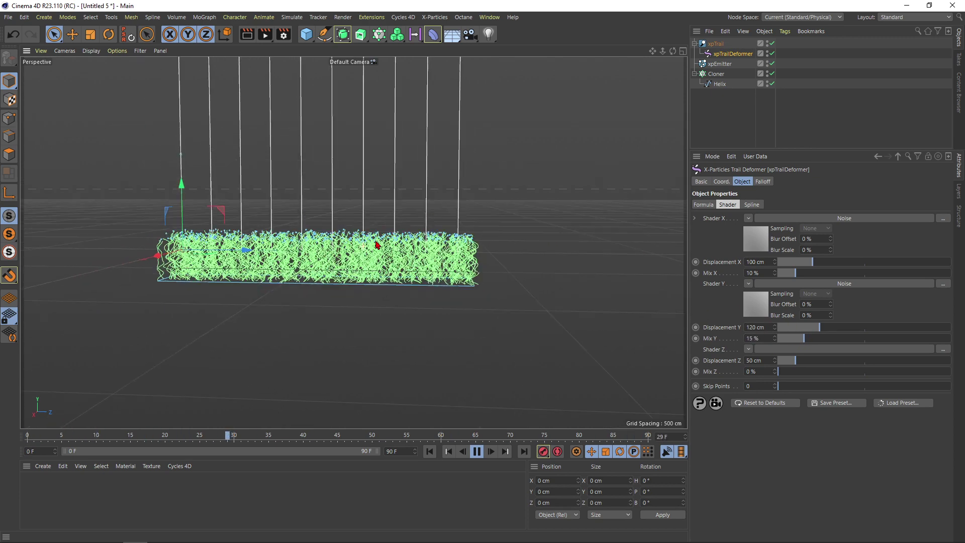
# Reduce the deformer's Mix Y to 7 %
pyautogui.click(760, 338)
pyautogui.write('7')
pyautogui.press('Return')
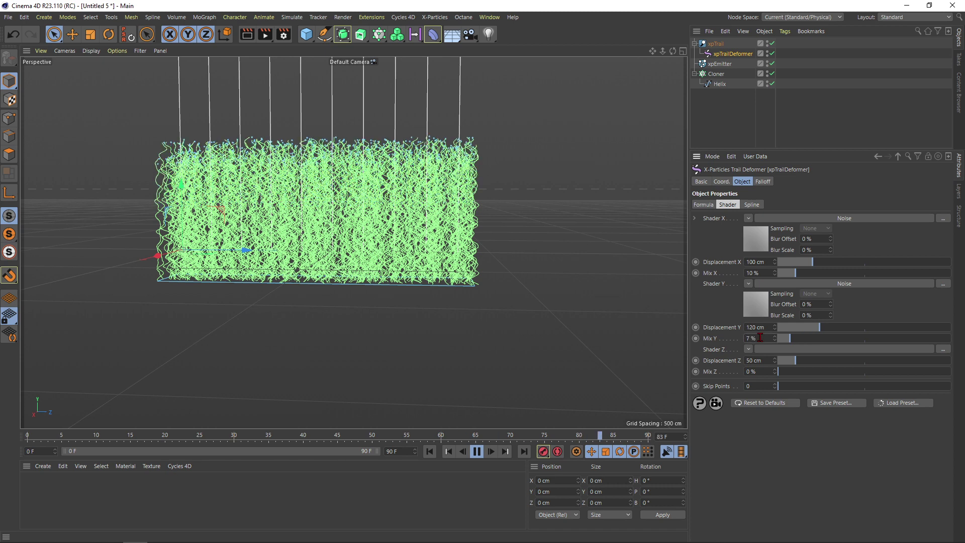
# Set the Y noise shader's global scale to 5000 % and return to the trail deformer's settings
pyautogui.scroll(-4, 441, 253)
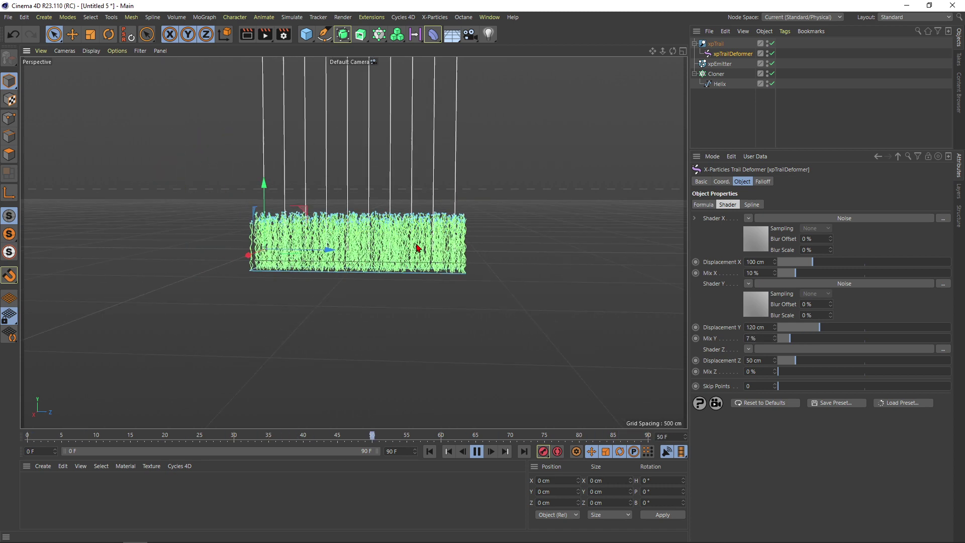
pyautogui.keyDown('alt'); pyautogui.moveTo(418, 247); pyautogui.dragTo(400, 221); pyautogui.keyUp('alt')
pyautogui.scroll(2, 412, 225)
pyautogui.click(814, 284)
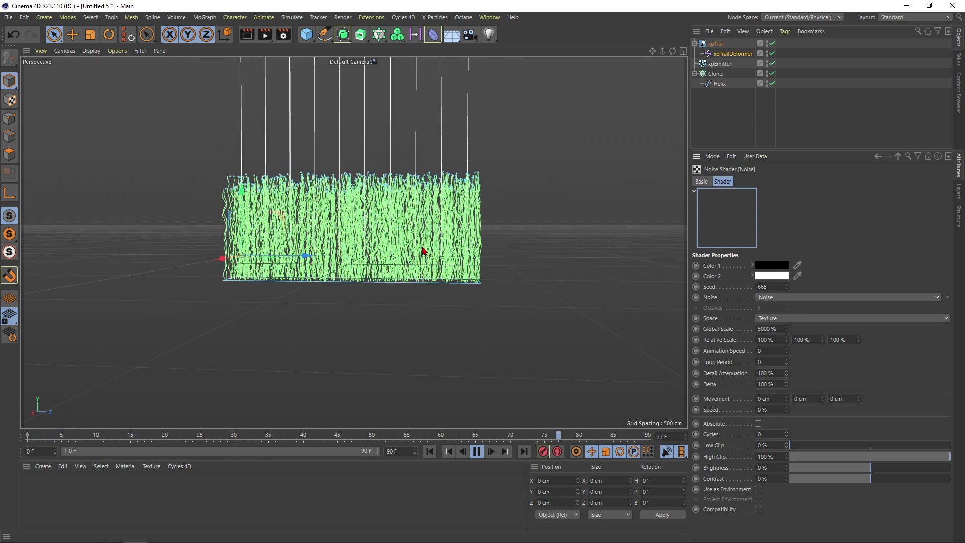
pyautogui.click(899, 157)
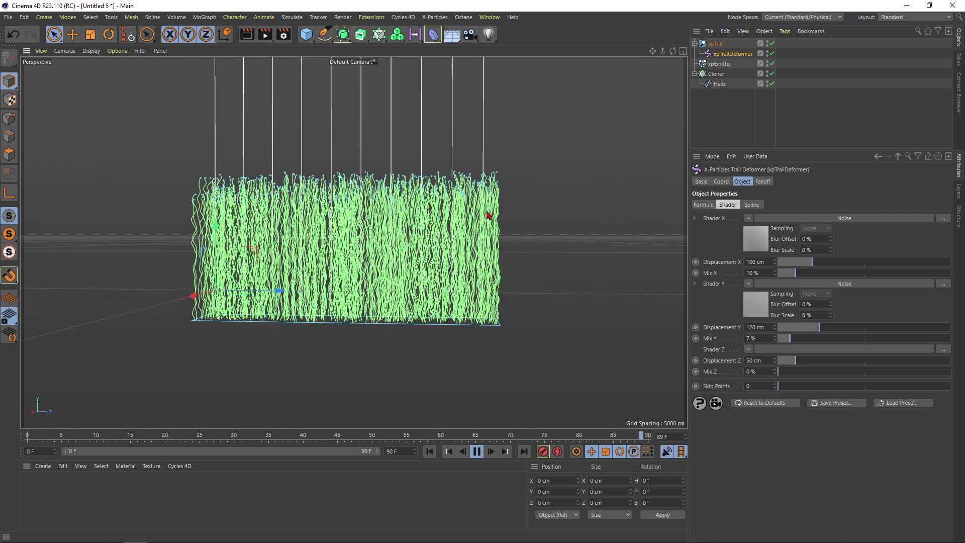
# Set the trail deformer's spline mode to Spline Length and examine the displacement along the strands up close
pyautogui.click(753, 206)
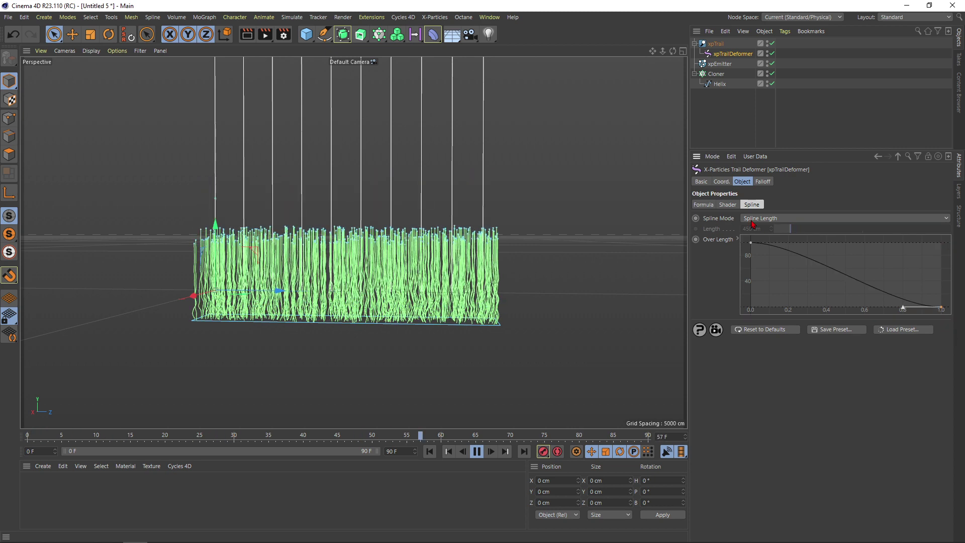
pyautogui.keyDown('alt'); pyautogui.moveTo(388, 224); pyautogui.dragTo(466, 251, button='right'); pyautogui.keyUp('alt')
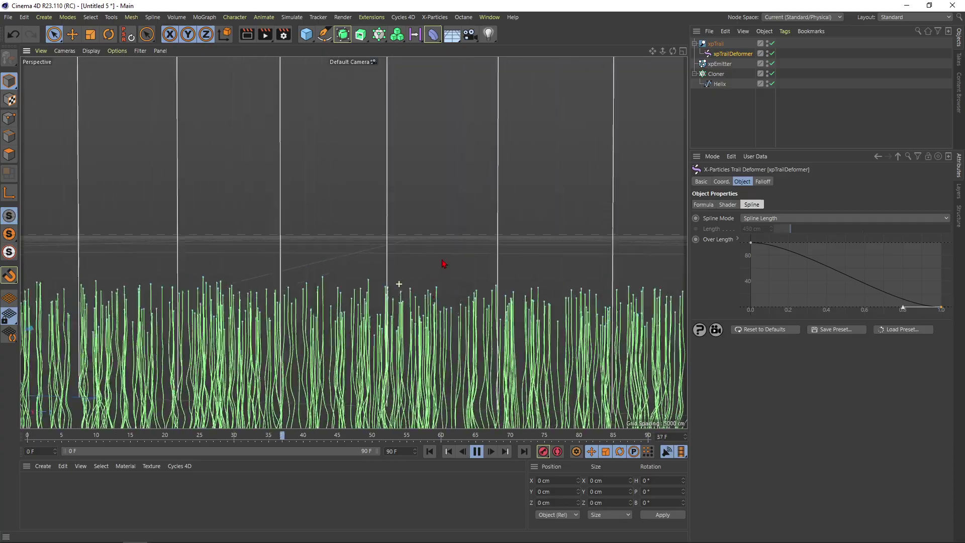
pyautogui.moveTo(419, 244)
pyautogui.keyDown('alt'); pyautogui.mouseDown(button='right')
pyautogui.moveTo(366, 290)
pyautogui.moveTo(423, 331)
pyautogui.mouseUp(button='right'); pyautogui.keyUp('alt')
pyautogui.keyDown('alt'); pyautogui.moveTo(428, 324); pyautogui.dragTo(447, 330); pyautogui.keyUp('alt')
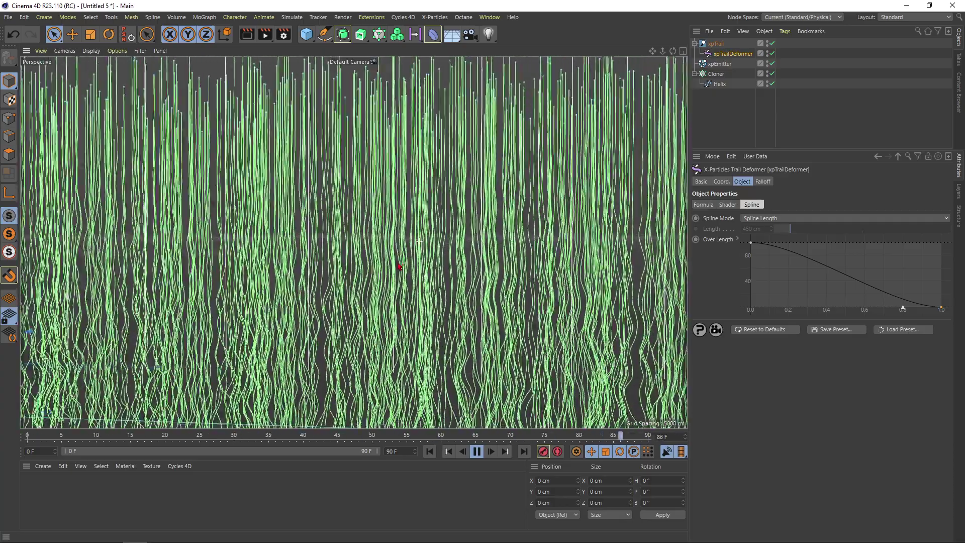
pyautogui.scroll(5, 449, 332)
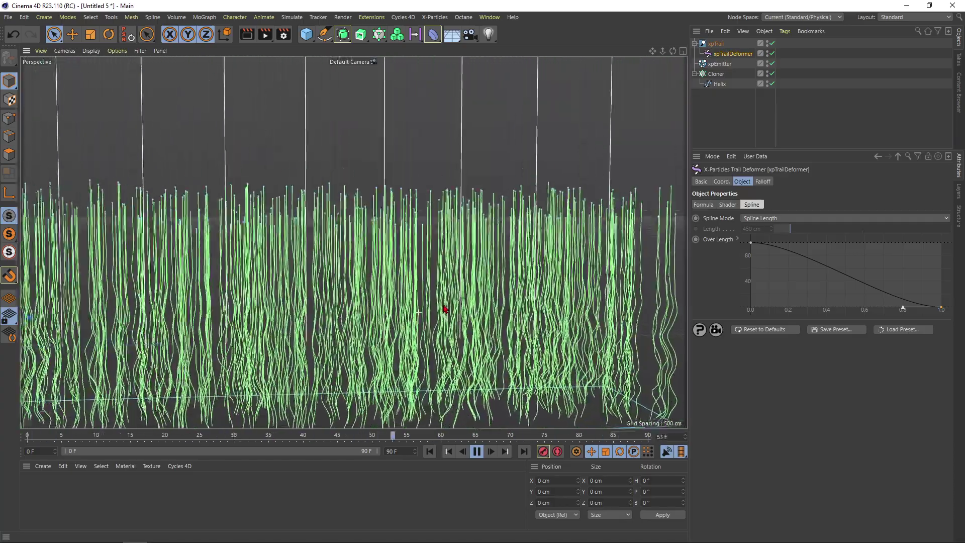
pyautogui.scroll(-8, 392, 281)
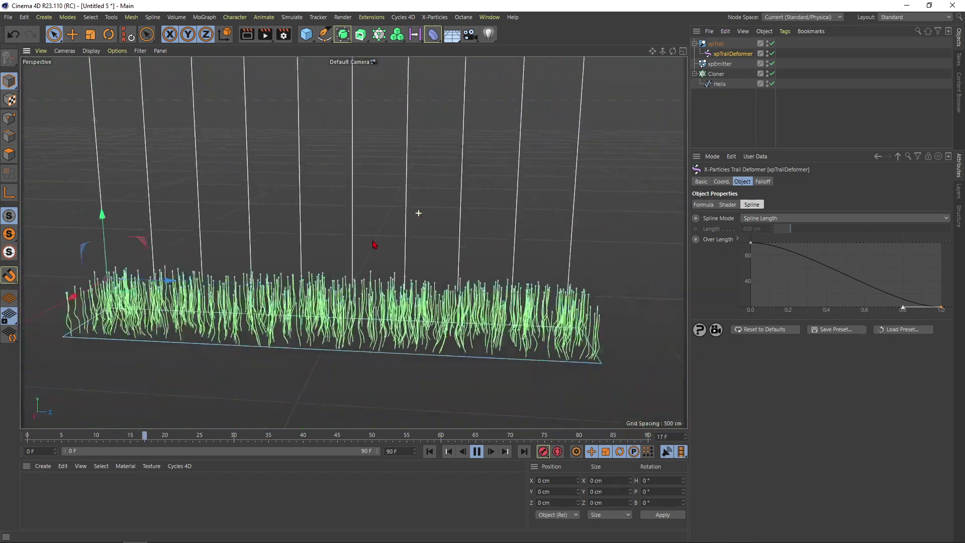
pyautogui.keyDown('alt'); pyautogui.moveTo(393, 276); pyautogui.dragTo(396, 259); pyautogui.keyUp('alt')
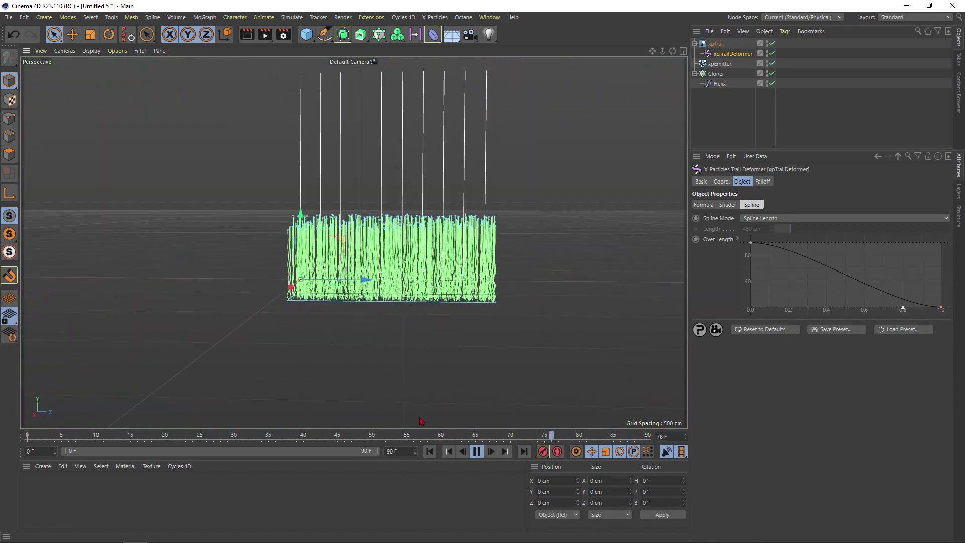
# Stop the playback and add an xpFlowField object to the scene
pyautogui.click(477, 452)
pyautogui.scroll(3, 426, 271)
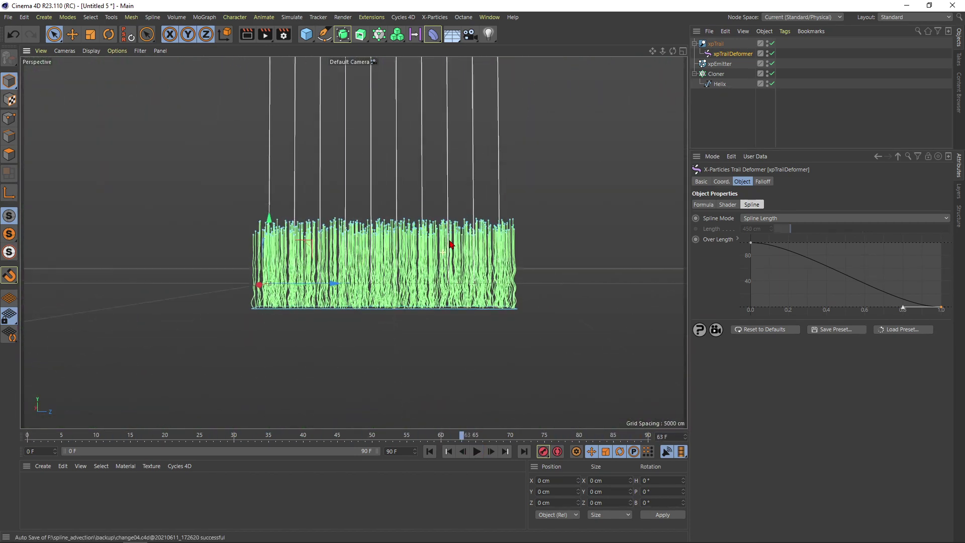
pyautogui.keyDown('alt'); pyautogui.moveTo(444, 228); pyautogui.dragTo(435, 236); pyautogui.keyUp('alt')
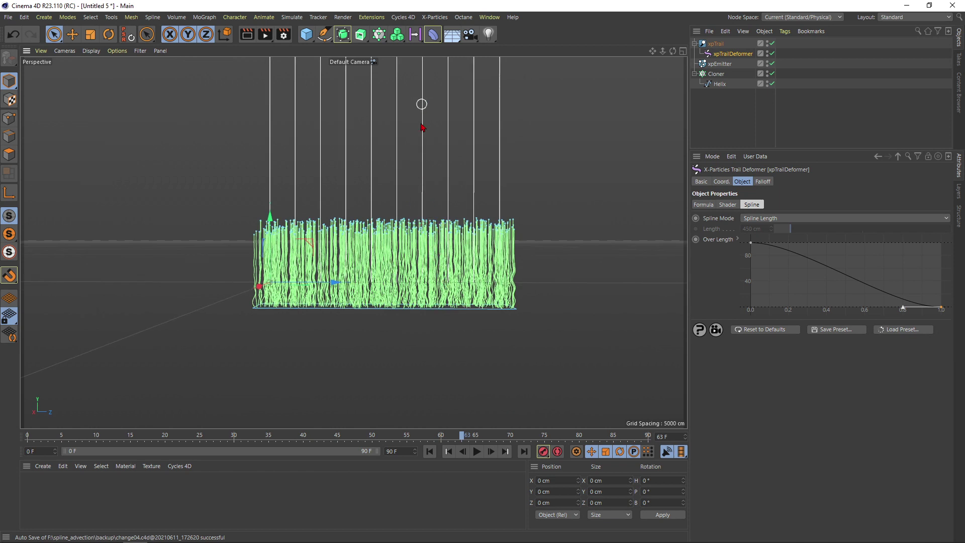
pyautogui.keyDown('alt'); pyautogui.moveTo(422, 126); pyautogui.dragTo(436, 169, button='middle'); pyautogui.keyUp('alt')
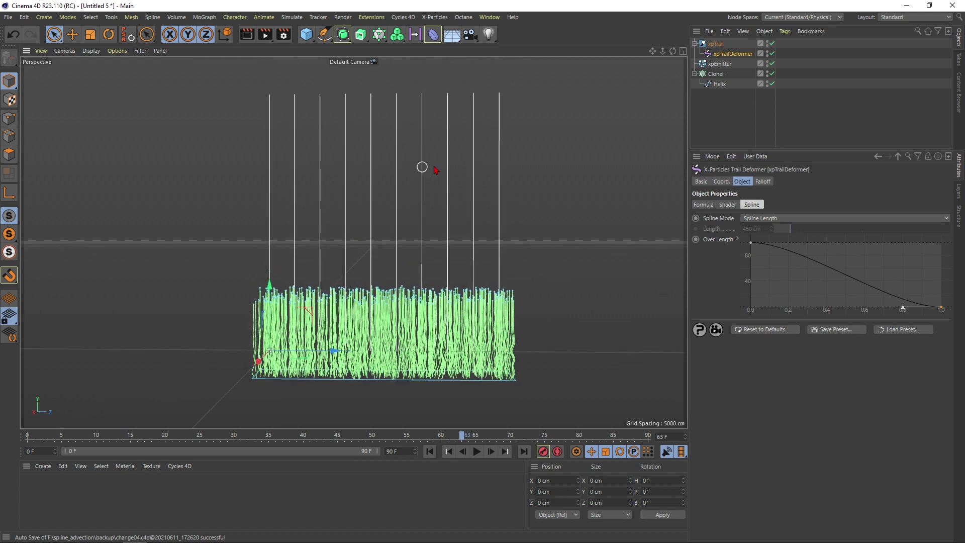
pyautogui.keyDown('alt'); pyautogui.moveTo(411, 300); pyautogui.dragTo(407, 261, button='middle'); pyautogui.keyUp('alt')
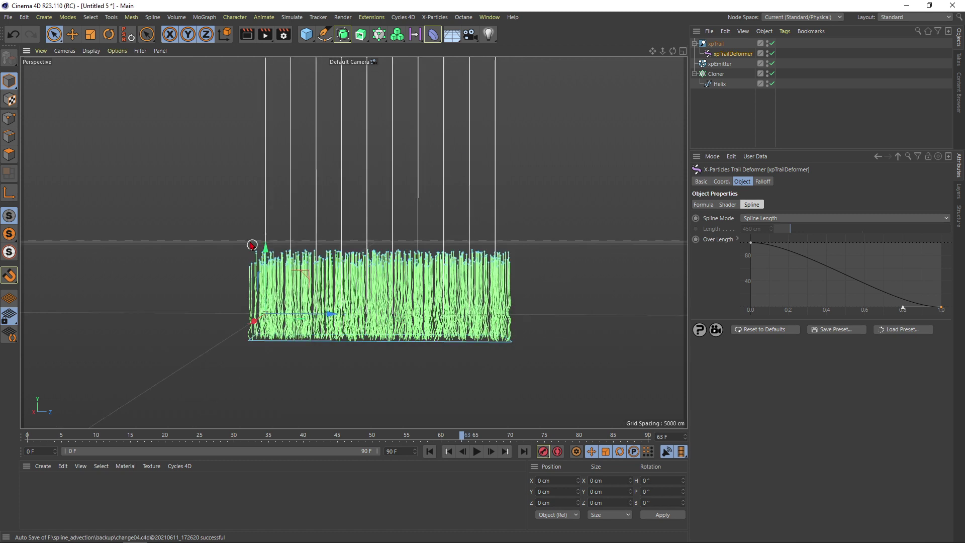
pyautogui.click(709, 117)
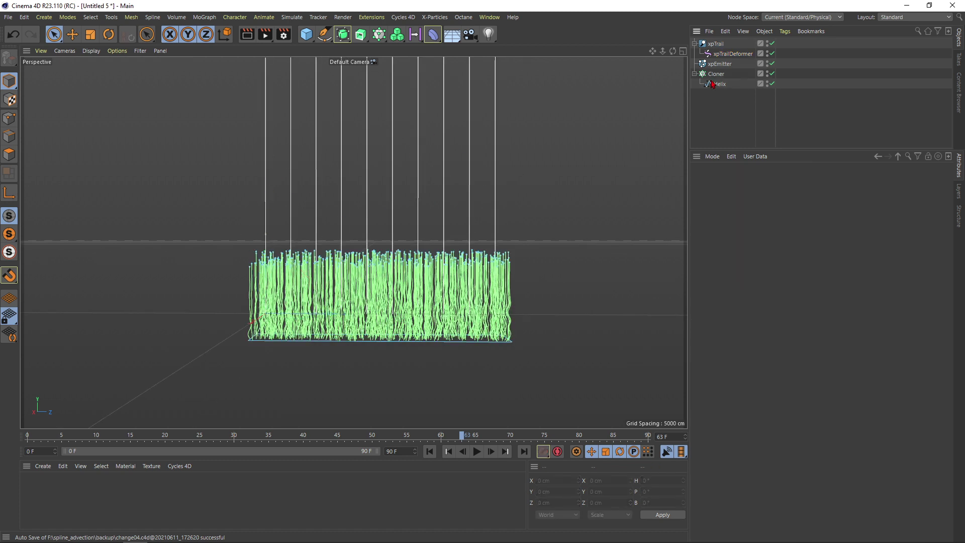
pyautogui.click(433, 20)
pyautogui.moveTo(459, 119)
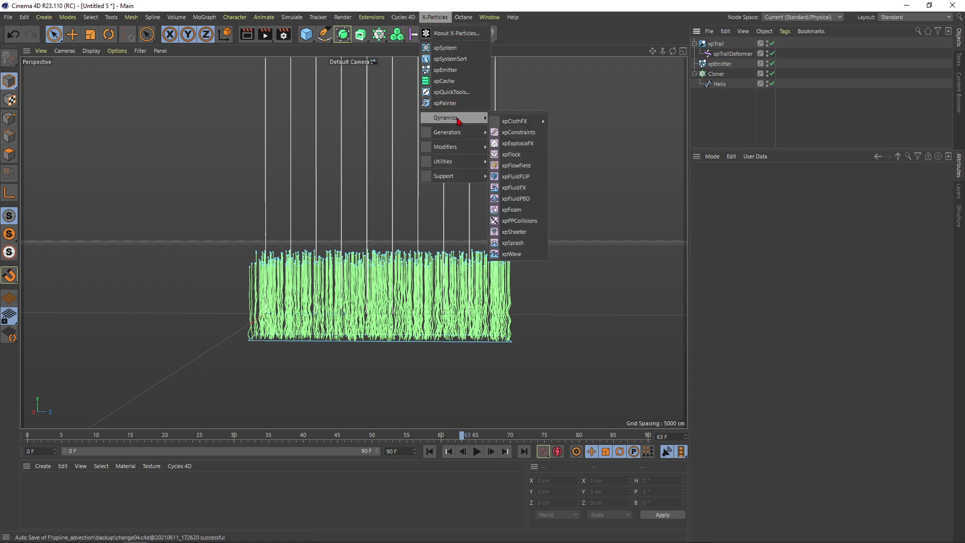
pyautogui.click(516, 165)
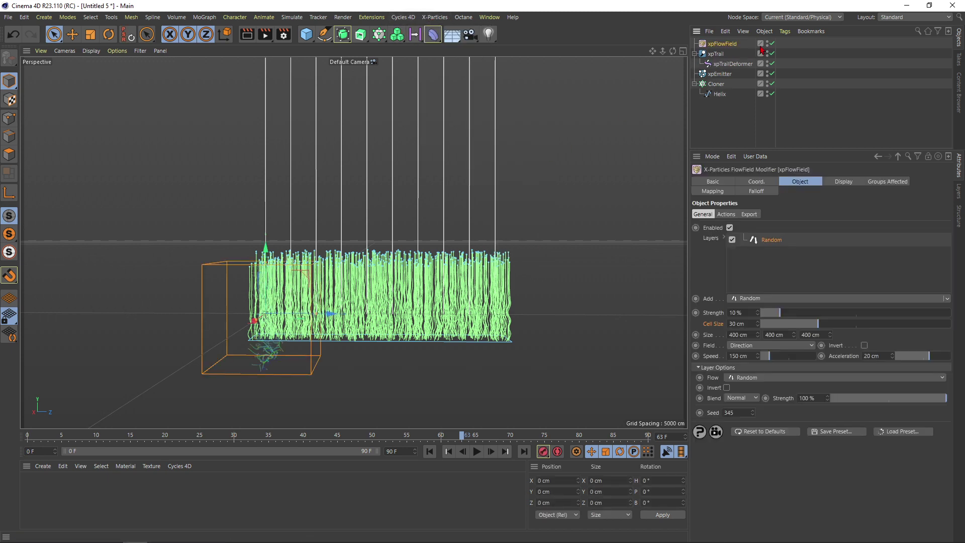
# Enlarge the flow field to about 400 × 1284 × 1150 cm and position it around the splines, at about Y 468 cm and Z 449 cm
pyautogui.keyDown('alt'); pyautogui.moveTo(238, 291); pyautogui.dragTo(312, 286); pyautogui.keyUp('alt')
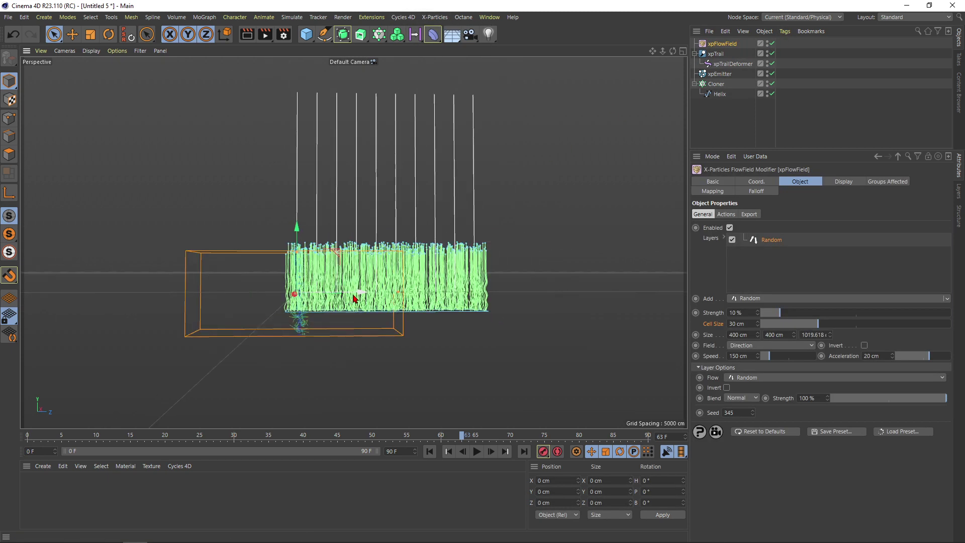
pyautogui.moveTo(353, 295); pyautogui.dragTo(425, 288)
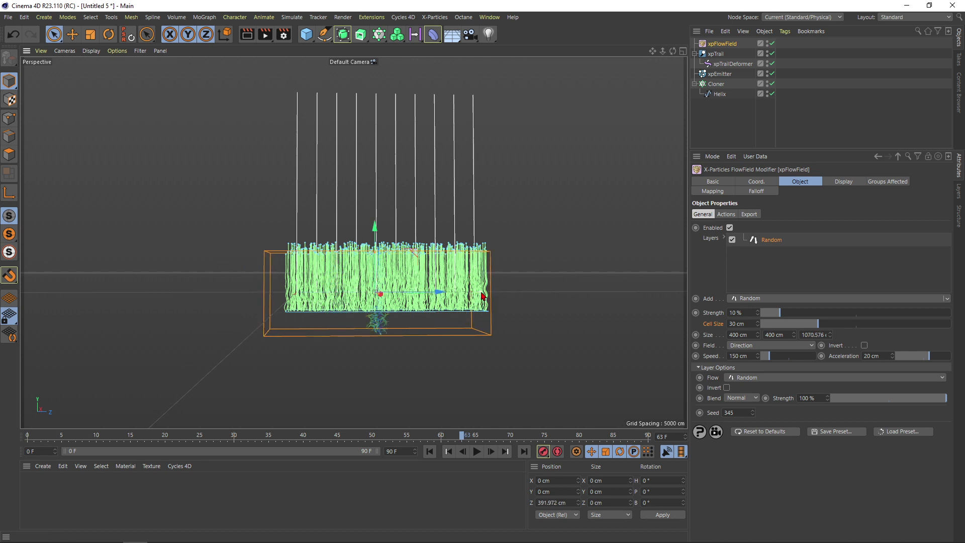
pyautogui.moveTo(482, 293); pyautogui.dragTo(483, 293)
pyautogui.keyDown('alt'); pyautogui.moveTo(481, 292); pyautogui.dragTo(448, 276); pyautogui.keyUp('alt')
pyautogui.moveTo(376, 259); pyautogui.dragTo(394, 210)
pyautogui.moveTo(381, 119); pyautogui.dragTo(380, 101)
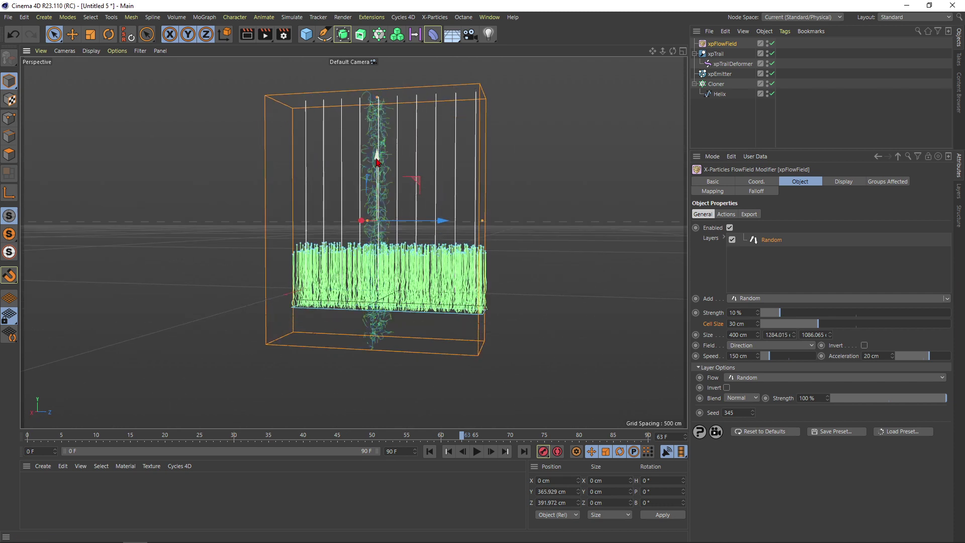
pyautogui.moveTo(376, 159); pyautogui.dragTo(378, 141)
pyautogui.moveTo(431, 193)
pyautogui.keyDown('alt'); pyautogui.mouseDown()
pyautogui.moveTo(486, 200)
pyautogui.moveTo(438, 201)
pyautogui.mouseUp(); pyautogui.keyUp('alt')
pyautogui.moveTo(438, 201); pyautogui.dragTo(455, 262)
pyautogui.scroll(1, 416, 279)
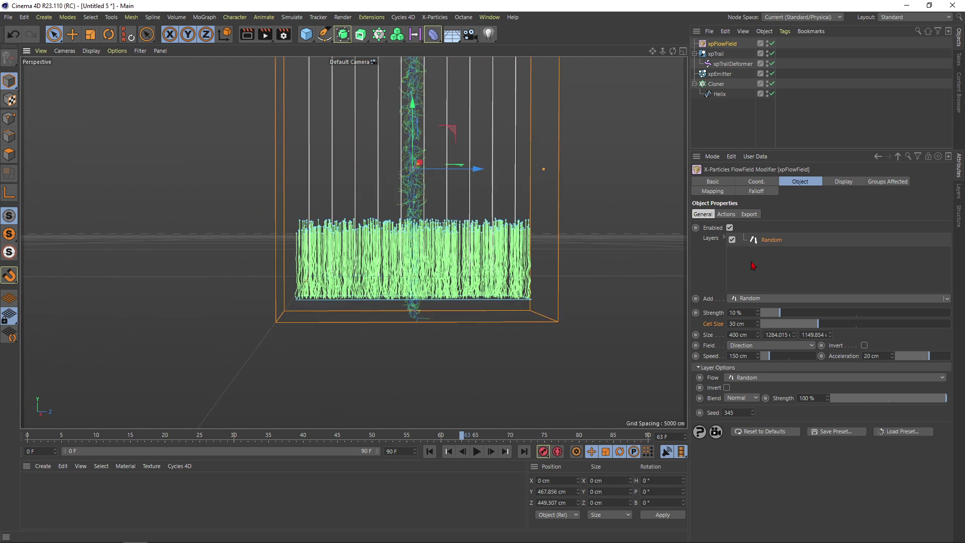
# Preview the simulation, setting the flow field's Strength to 5 %, and add a To Spline layer
pyautogui.click(430, 451)
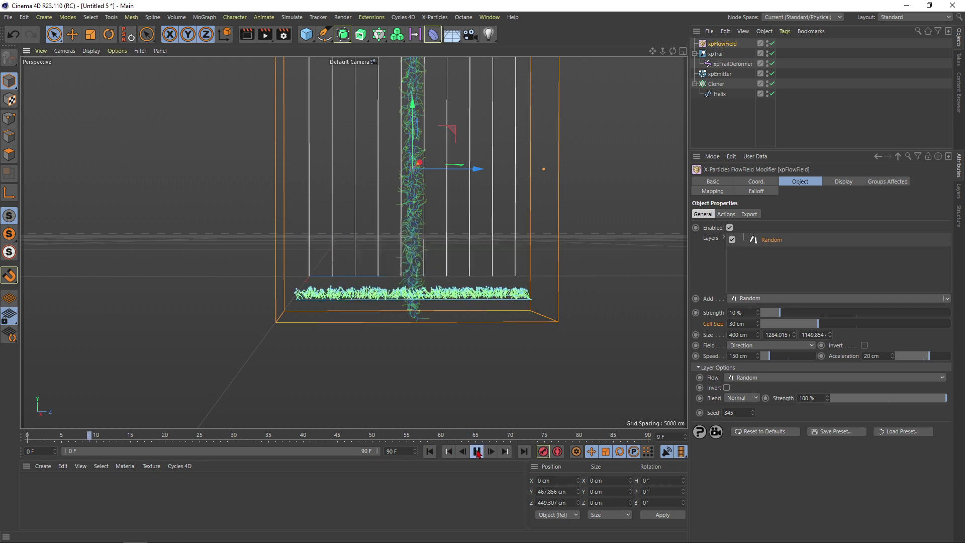
pyautogui.click(477, 451)
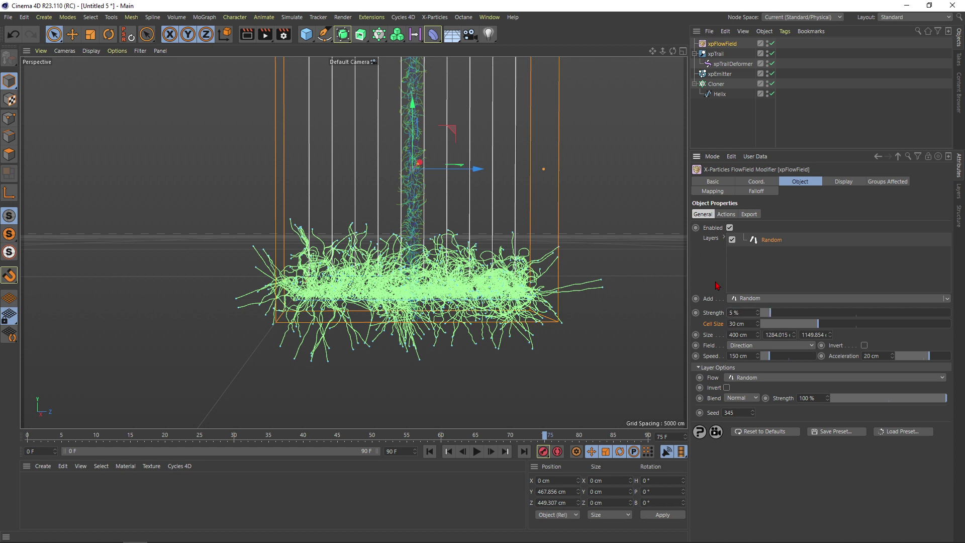
pyautogui.click(945, 297)
pyautogui.click(758, 354)
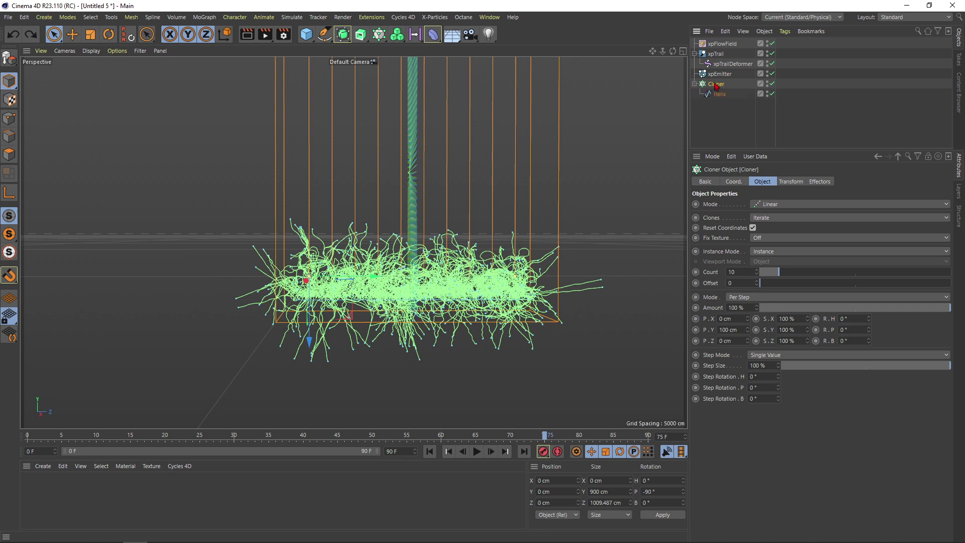
# Make the Cloner editable and merge all its helix splines into a single spline, deleting the originals
pyautogui.click(9, 58)
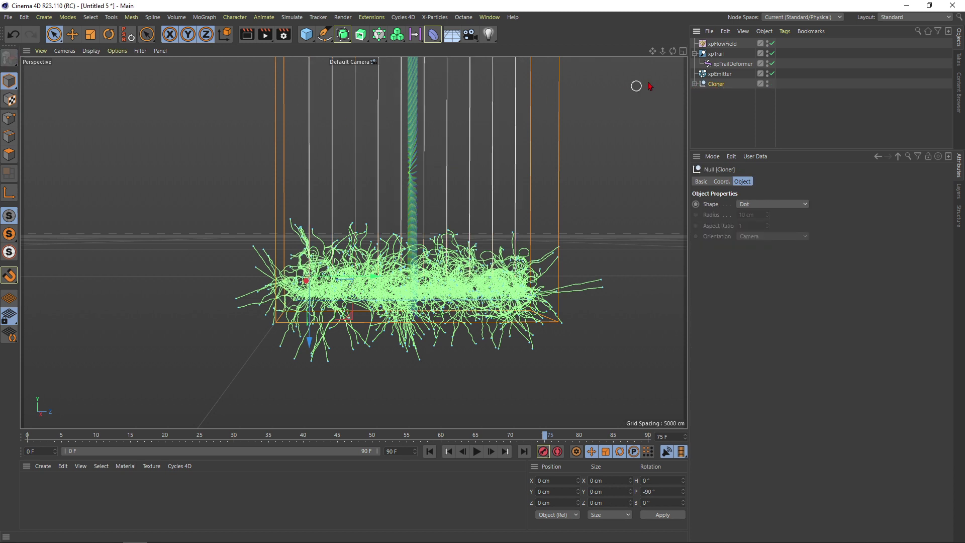
pyautogui.click(695, 84)
pyautogui.click(726, 96)
pyautogui.scroll(-2, 728, 119)
pyautogui.keyDown('shift'); pyautogui.click(726, 145); pyautogui.keyUp('shift')
pyautogui.rightClick(719, 121)
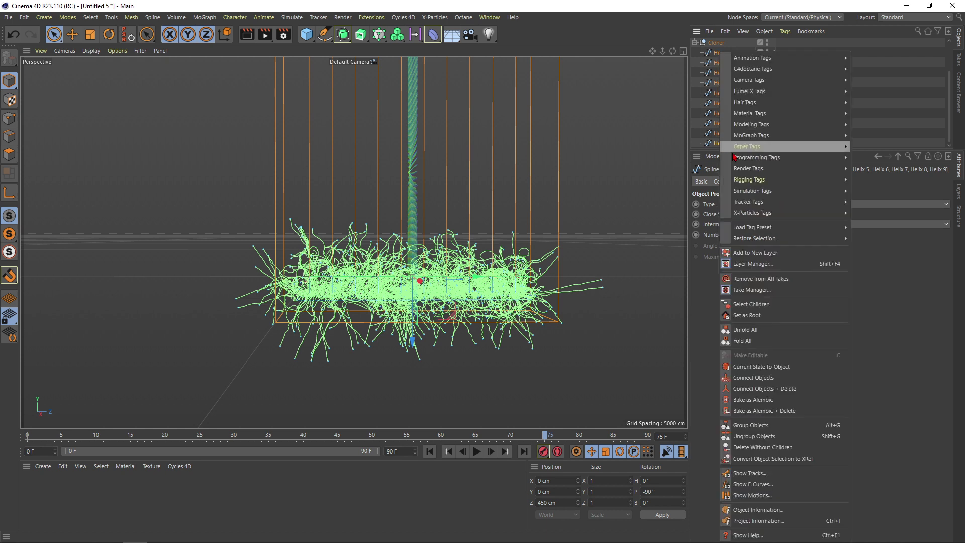
pyautogui.click(759, 389)
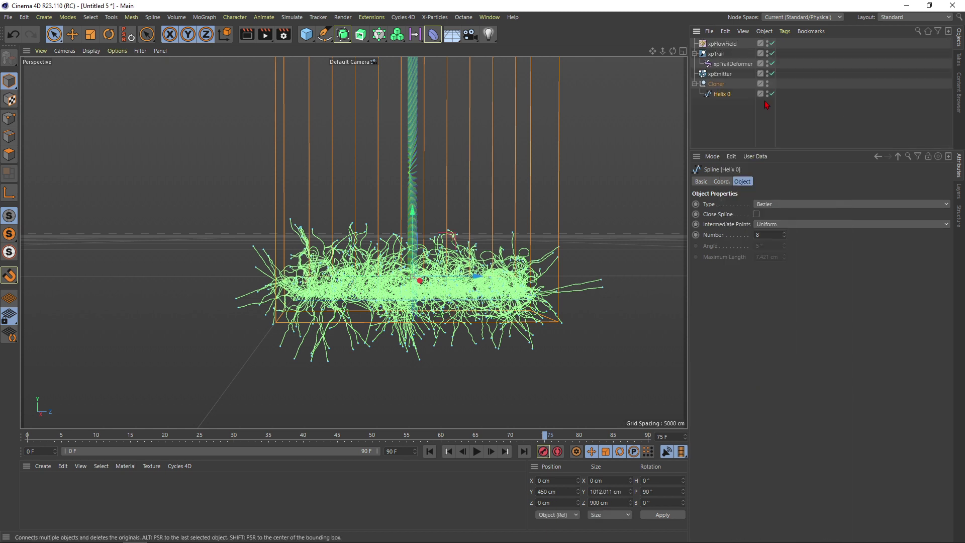
# Move the merged spline out of the Cloner null and delete the null
pyautogui.moveTo(715, 106); pyautogui.dragTo(716, 106)
pyautogui.click(718, 86)
pyautogui.press('Delete')
# Assign the Helix 0 spline to the objects of the flow field's To Spline layer
pyautogui.click(718, 87)
pyautogui.click(729, 45)
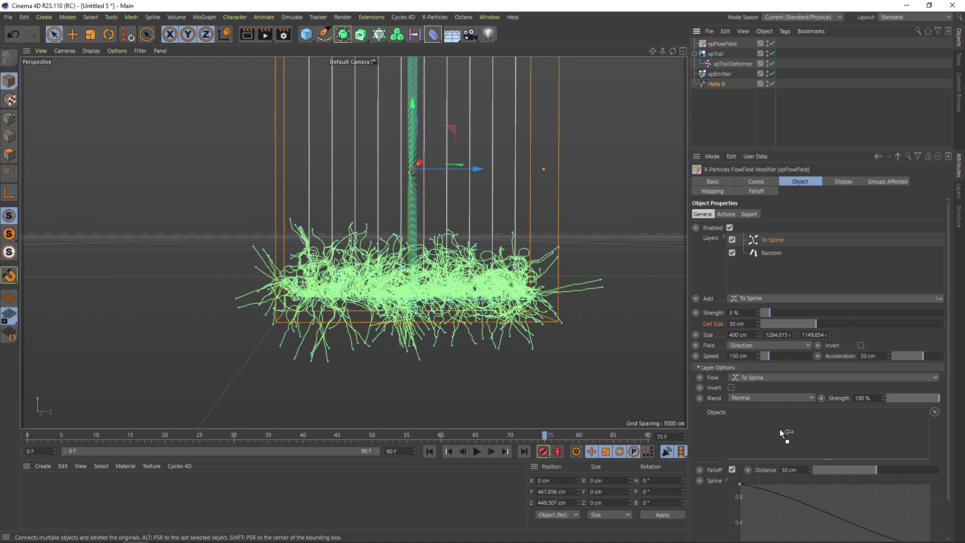
pyautogui.moveTo(786, 436); pyautogui.dragTo(784, 435)
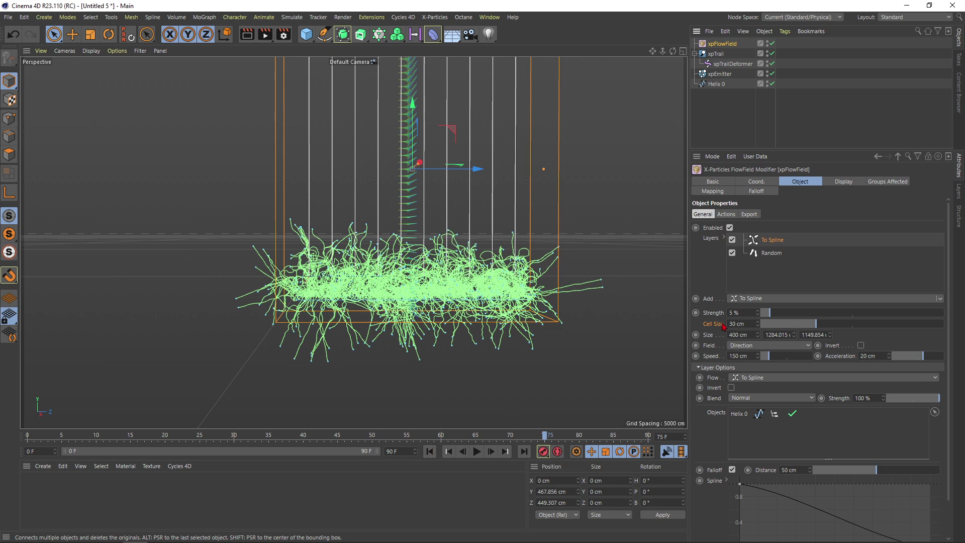
# Set the flow field's Cell Size to 20 cm and play the simulation from the start
pyautogui.keyDown('alt'); pyautogui.moveTo(459, 272); pyautogui.dragTo(419, 287); pyautogui.keyUp('alt')
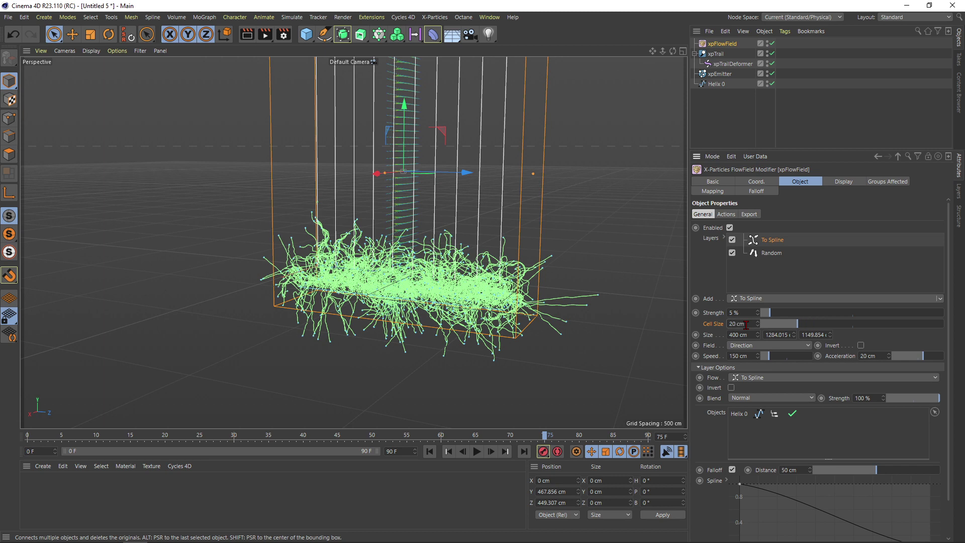
pyautogui.keyDown('alt'); pyautogui.moveTo(420, 247); pyautogui.dragTo(462, 288); pyautogui.keyUp('alt')
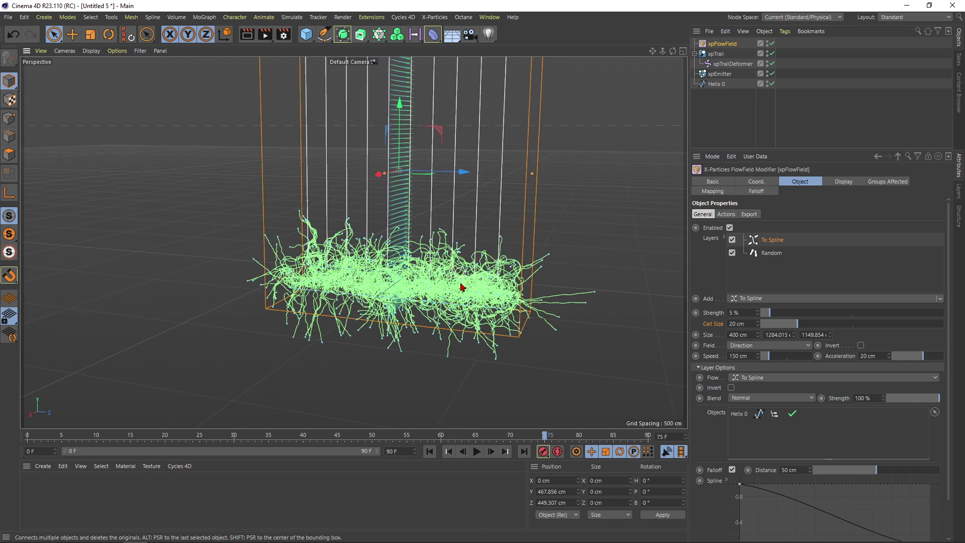
pyautogui.click(431, 452)
pyautogui.click(476, 451)
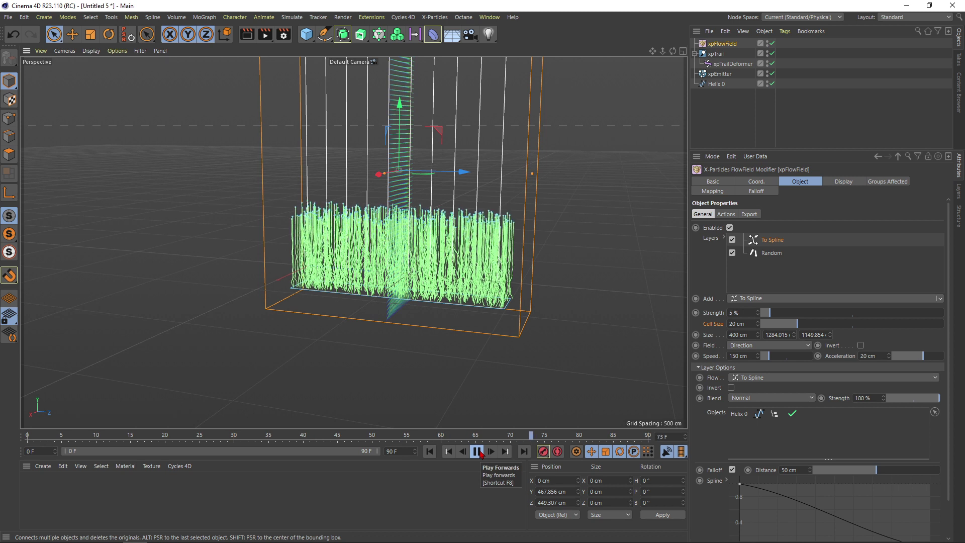
pyautogui.click(481, 454)
pyautogui.keyDown('alt'); pyautogui.moveTo(492, 307); pyautogui.dragTo(513, 283); pyautogui.keyUp('alt')
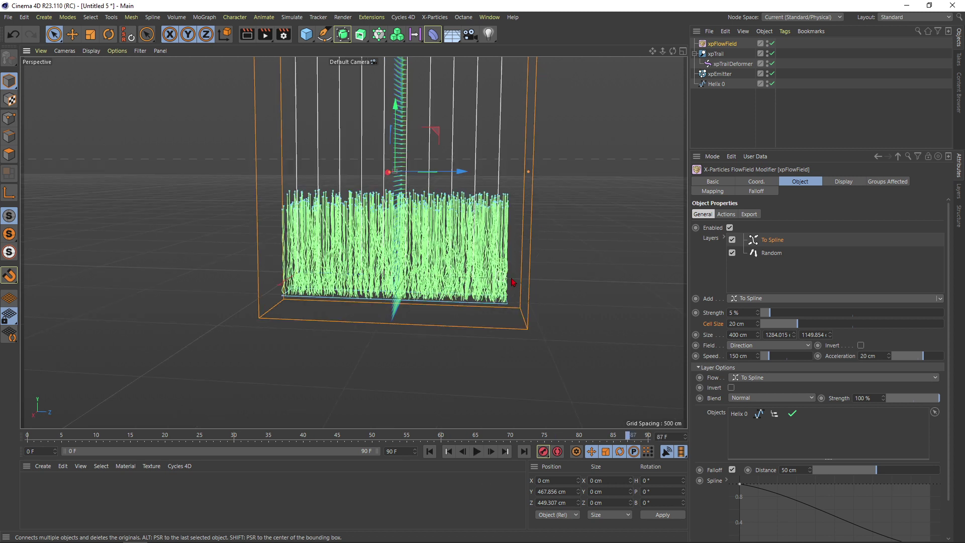
# Set the flow field's Strength to 30 % and replay the simulation from the first frame
pyautogui.click(742, 313)
pyautogui.write('30')
pyautogui.press('Return')
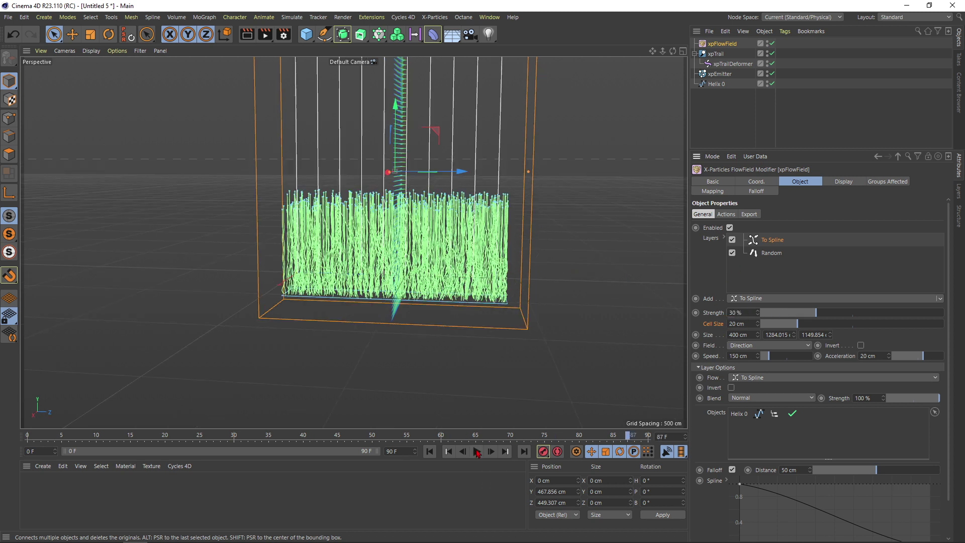
pyautogui.click(431, 452)
pyautogui.click(477, 451)
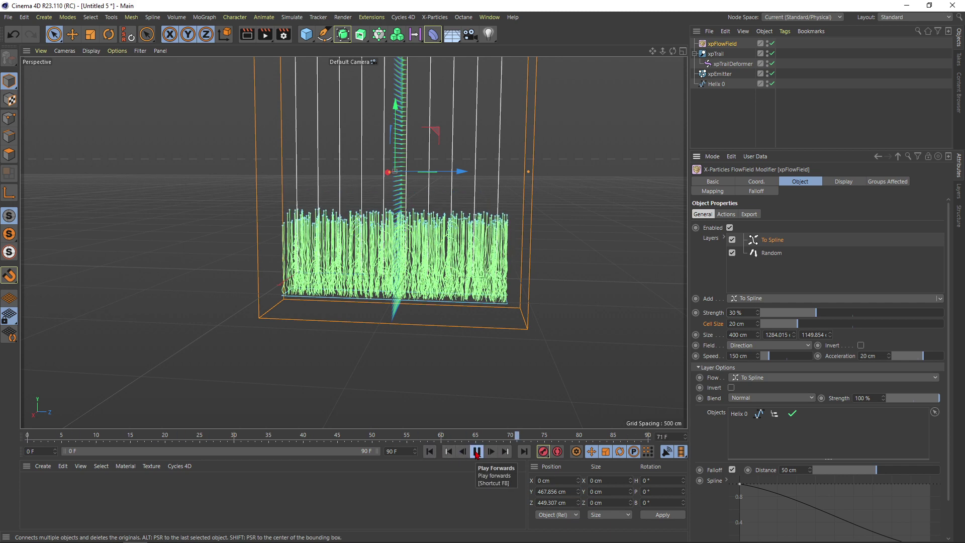
pyautogui.moveTo(464, 226)
pyautogui.keyDown('alt'); pyautogui.mouseDown()
pyautogui.moveTo(390, 257)
pyautogui.moveTo(415, 287)
pyautogui.moveTo(447, 244)
pyautogui.mouseUp(); pyautogui.keyUp('alt')
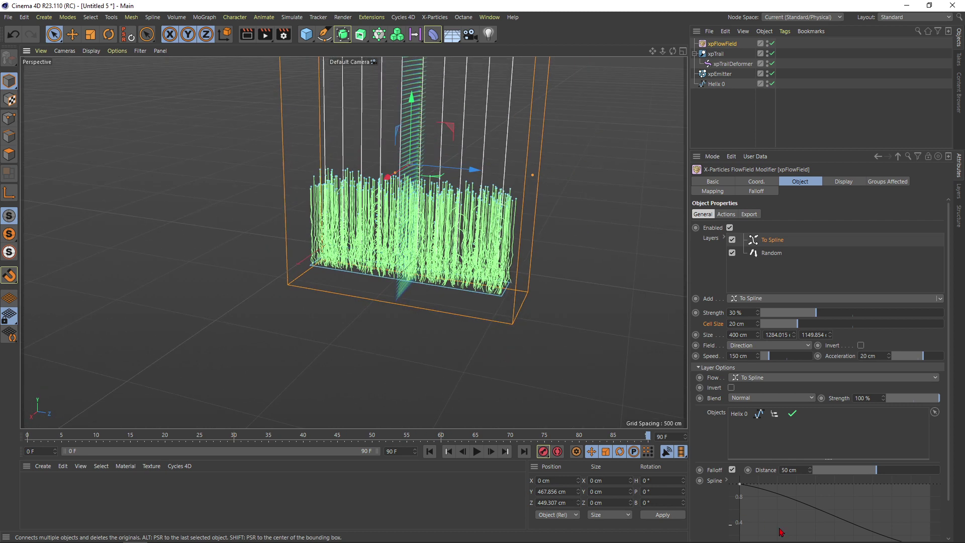
# Try a falloff Distance of 100 cm on the To Spline layer and examine the simulated strands up close
pyautogui.click(800, 470)
pyautogui.write('100')
pyautogui.press('Return')
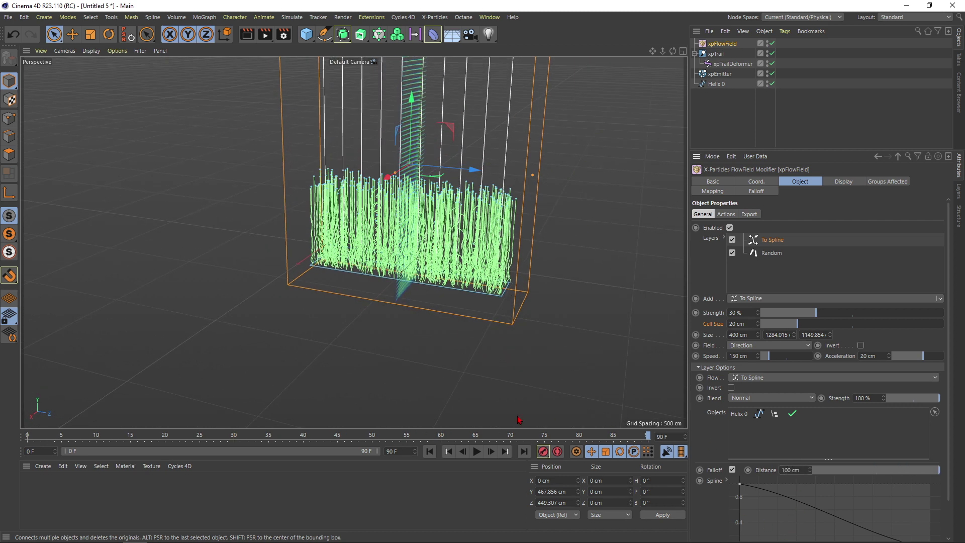
pyautogui.click(429, 451)
pyautogui.click(477, 450)
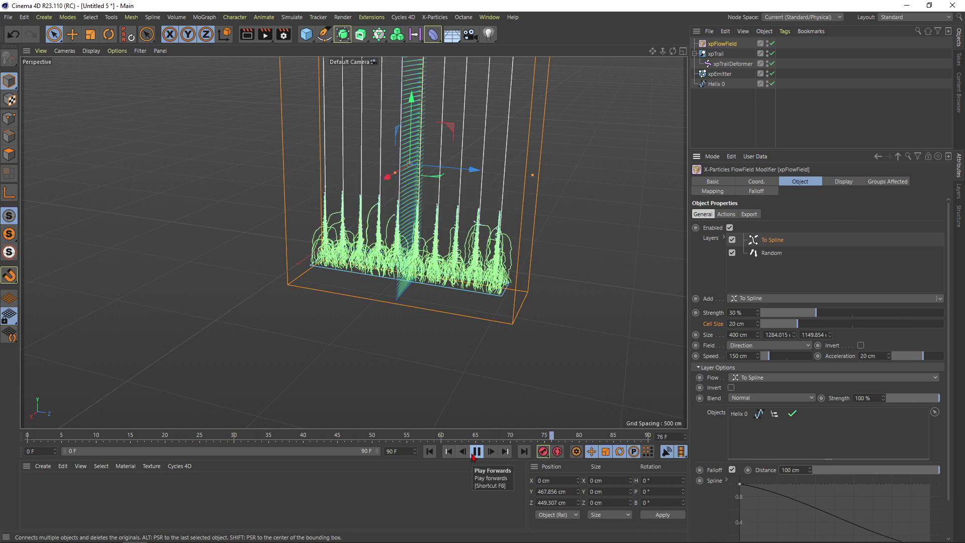
pyautogui.click(473, 457)
pyautogui.keyDown('alt'); pyautogui.moveTo(450, 241); pyautogui.dragTo(473, 213); pyautogui.keyUp('alt')
pyautogui.keyDown('alt'); pyautogui.moveTo(412, 247); pyautogui.dragTo(526, 201, button='right'); pyautogui.keyUp('alt')
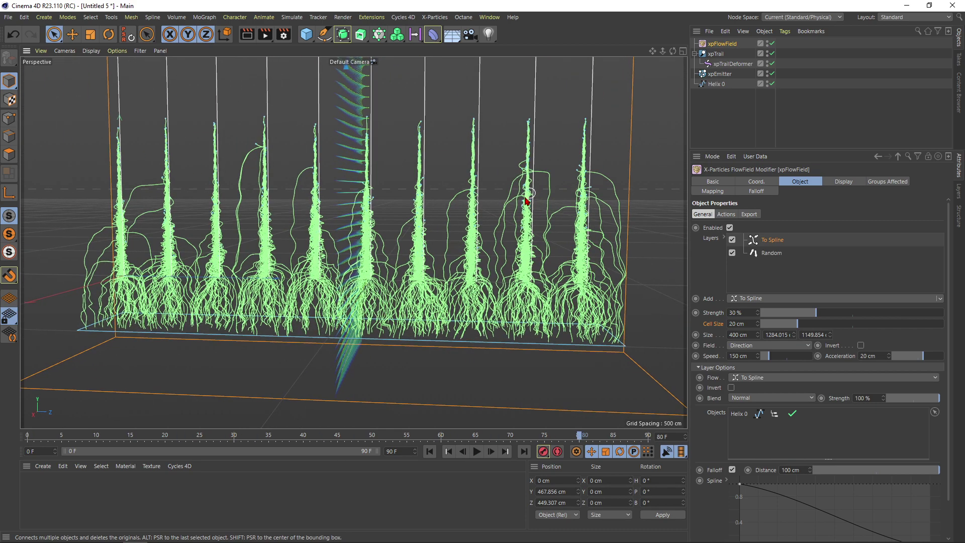
pyautogui.keyDown('alt'); pyautogui.moveTo(525, 202); pyautogui.dragTo(527, 166); pyautogui.keyUp('alt')
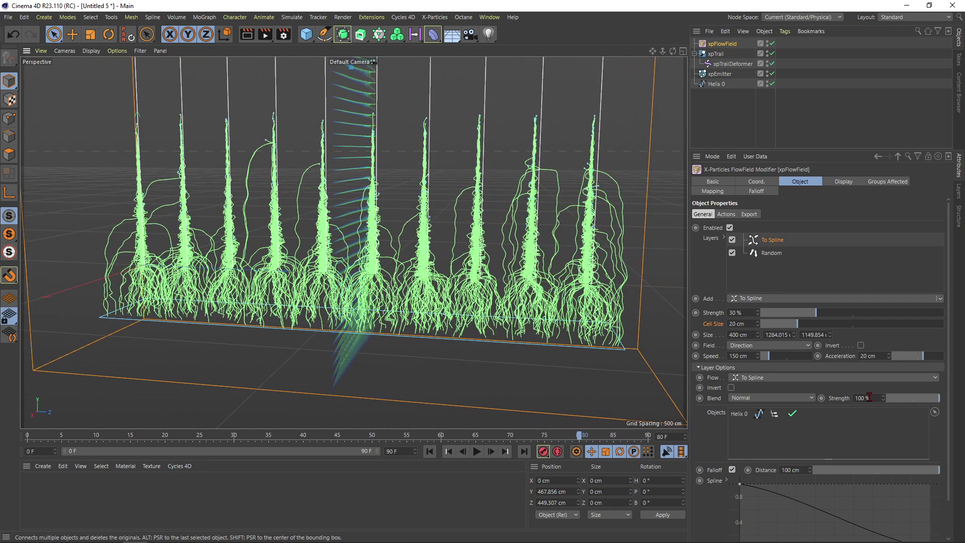
# Set the To Spline layer's falloff Distance to 60 cm and replay the simulation to check the strands
pyautogui.write('60')
pyautogui.press('Return')
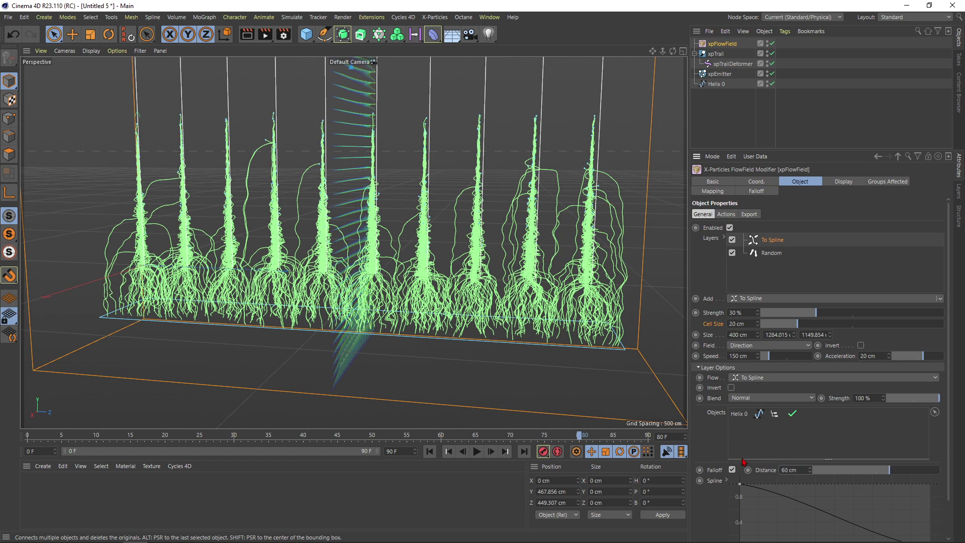
pyautogui.click(430, 451)
pyautogui.click(477, 452)
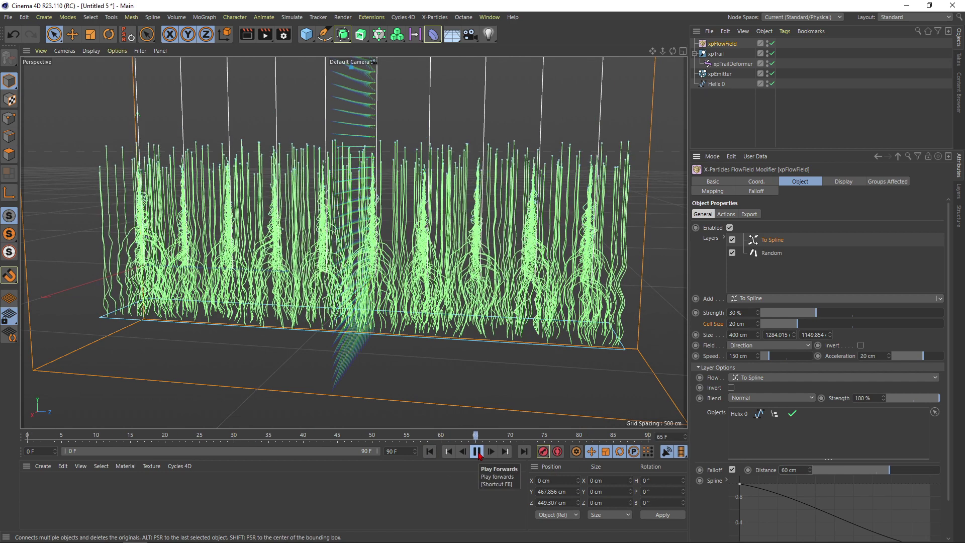
pyautogui.click(479, 454)
pyautogui.keyDown('alt'); pyautogui.moveTo(525, 167); pyautogui.dragTo(369, 267); pyautogui.keyUp('alt')
pyautogui.keyDown('alt'); pyautogui.moveTo(466, 296); pyautogui.dragTo(520, 253); pyautogui.keyUp('alt')
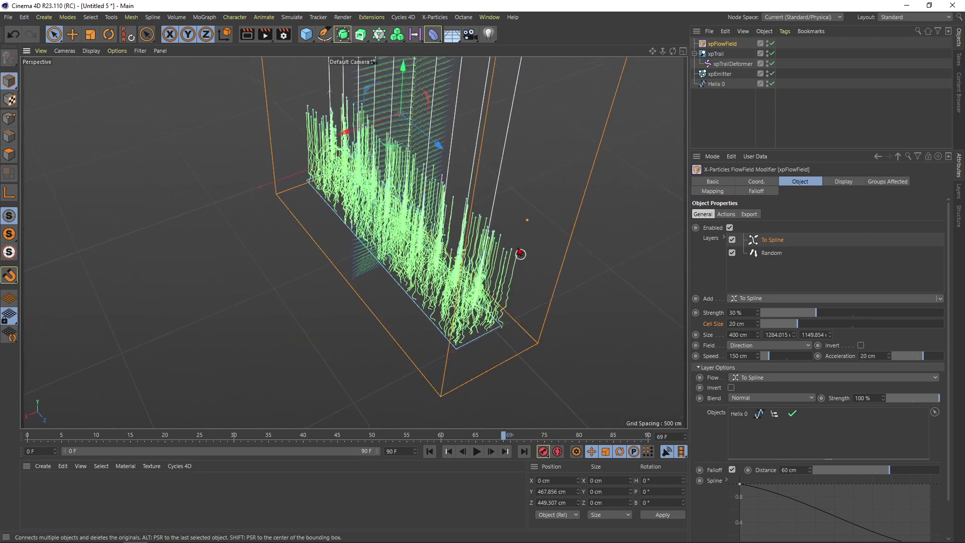
# Narrow the xpEmitter's rectangle to a width of about 85 cm
pyautogui.click(719, 74)
pyautogui.keyDown('alt'); pyautogui.moveTo(332, 340); pyautogui.dragTo(364, 292); pyautogui.keyUp('alt')
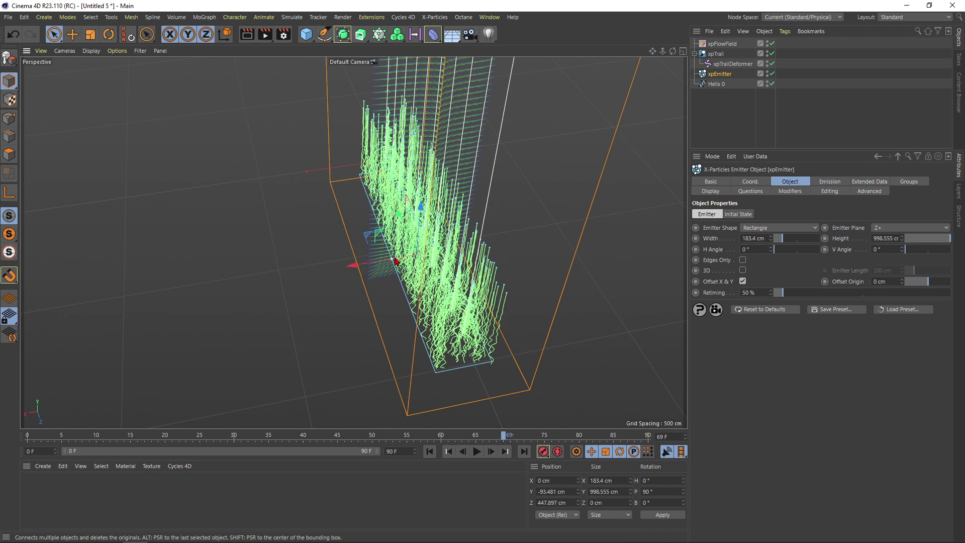
pyautogui.moveTo(394, 261); pyautogui.dragTo(404, 258)
pyautogui.keyDown('alt'); pyautogui.moveTo(405, 261); pyautogui.dragTo(495, 301); pyautogui.keyUp('alt')
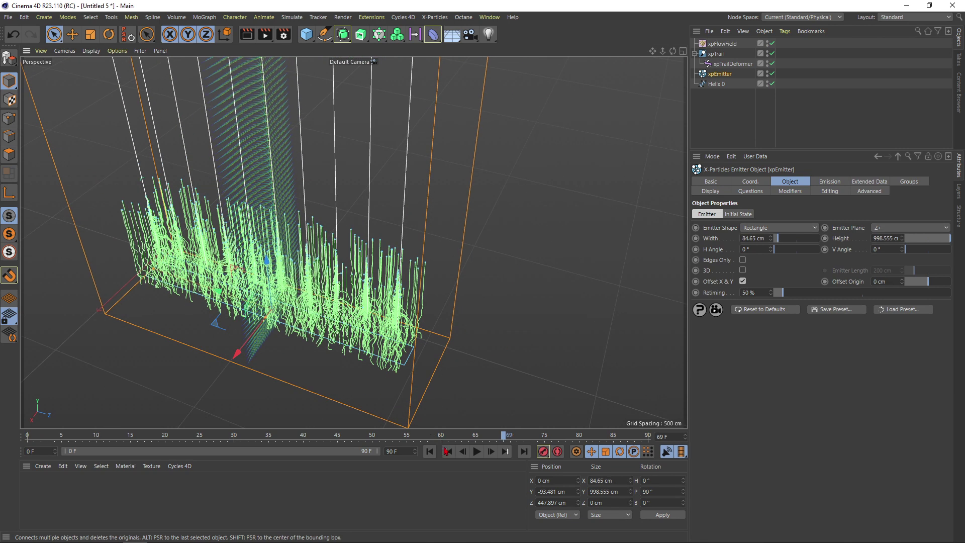
# Replay the simulation from the first frame and examine the strands around the splines from the front
pyautogui.click(432, 451)
pyautogui.click(476, 451)
pyautogui.keyDown('alt'); pyautogui.moveTo(371, 339); pyautogui.dragTo(403, 313); pyautogui.keyUp('alt')
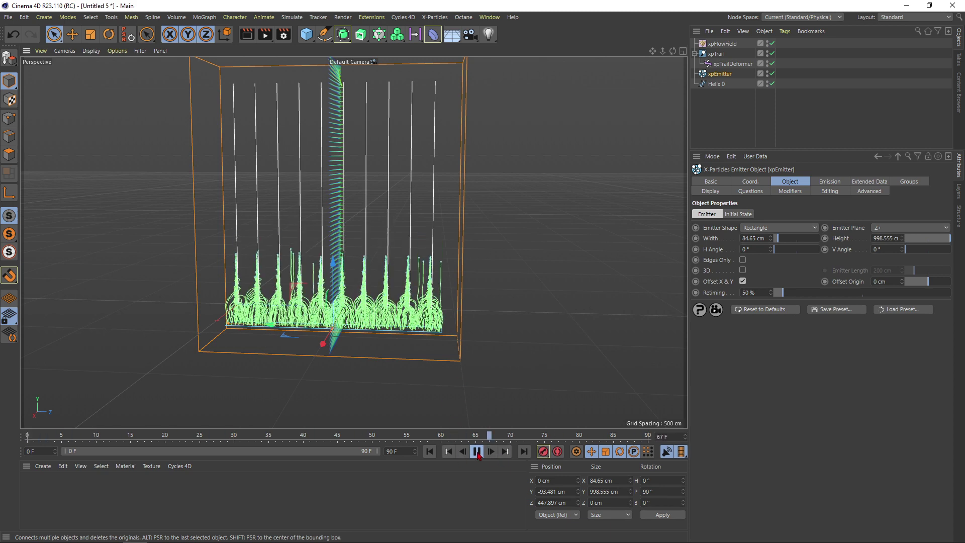
pyautogui.click(476, 450)
pyautogui.keyDown('alt'); pyautogui.moveTo(381, 302); pyautogui.dragTo(426, 275, button='right'); pyautogui.keyUp('alt')
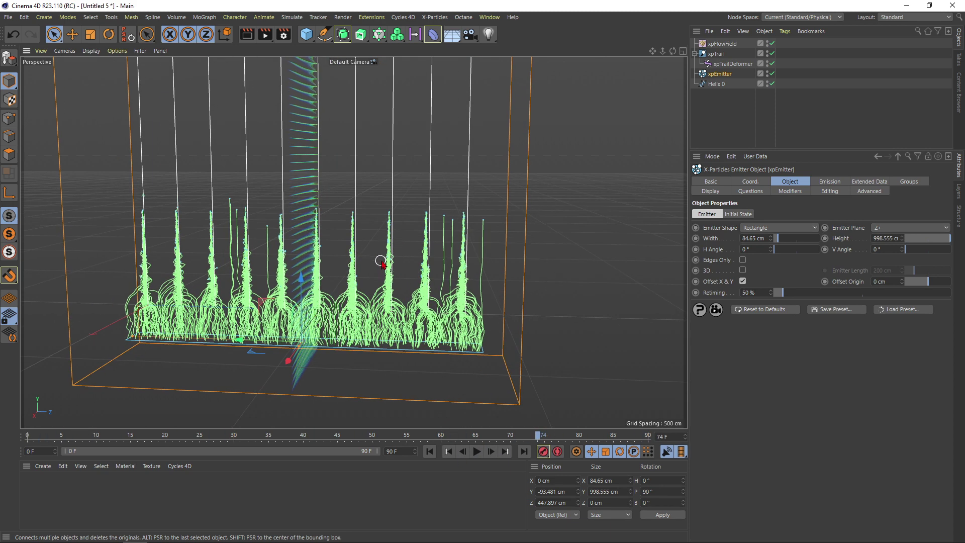
# Try a flow field Strength of 10 % and replay the simulation from the first frame
pyautogui.click(724, 45)
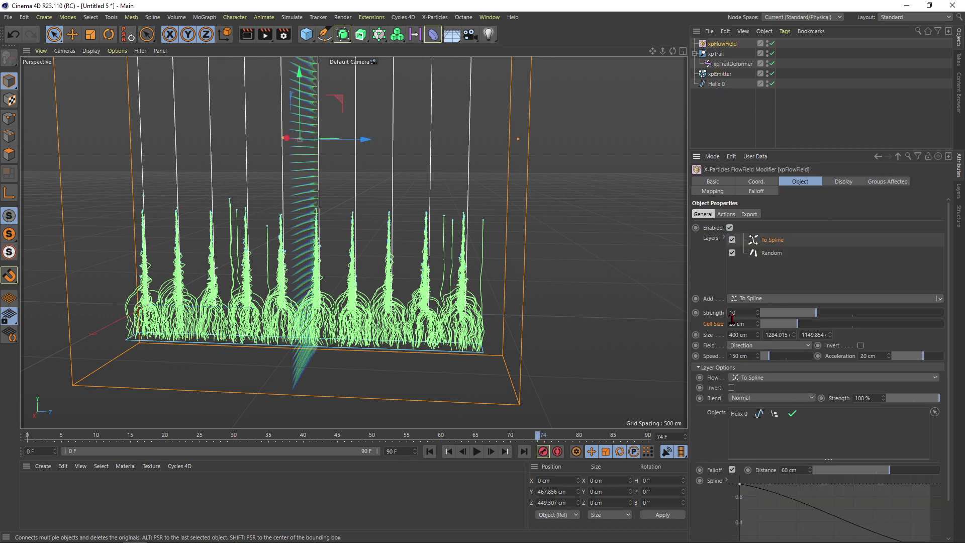
pyautogui.click(732, 318)
pyautogui.write('10')
pyautogui.press('Return')
pyautogui.click(430, 451)
pyautogui.click(476, 451)
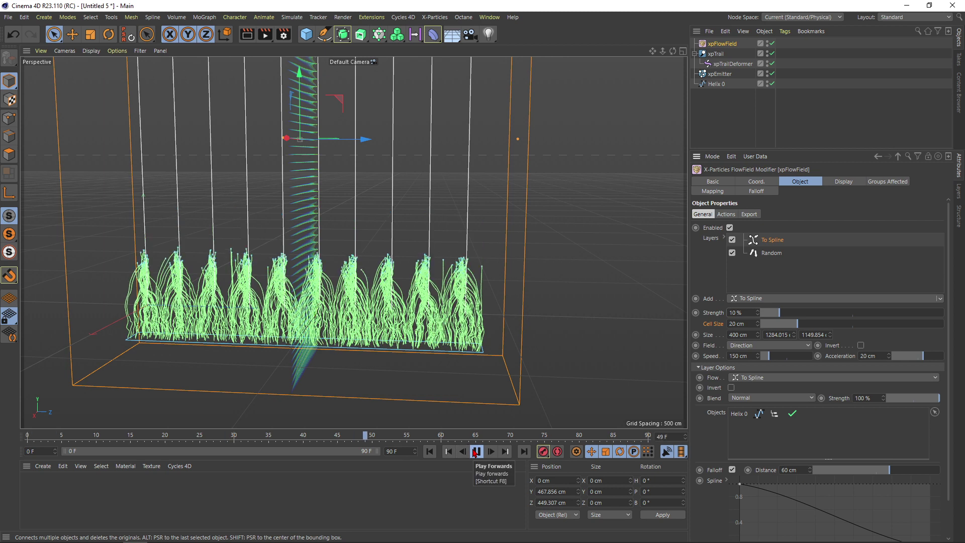
pyautogui.click(475, 451)
# Extend the timeline's end to frame 200
pyautogui.click(401, 452)
pyautogui.write('2')
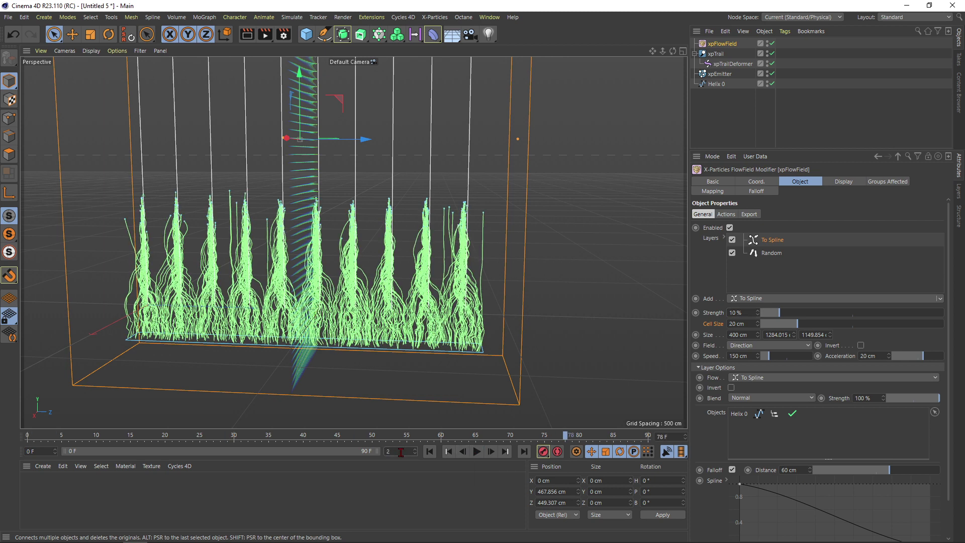
pyautogui.write('00')
pyautogui.press('Return')
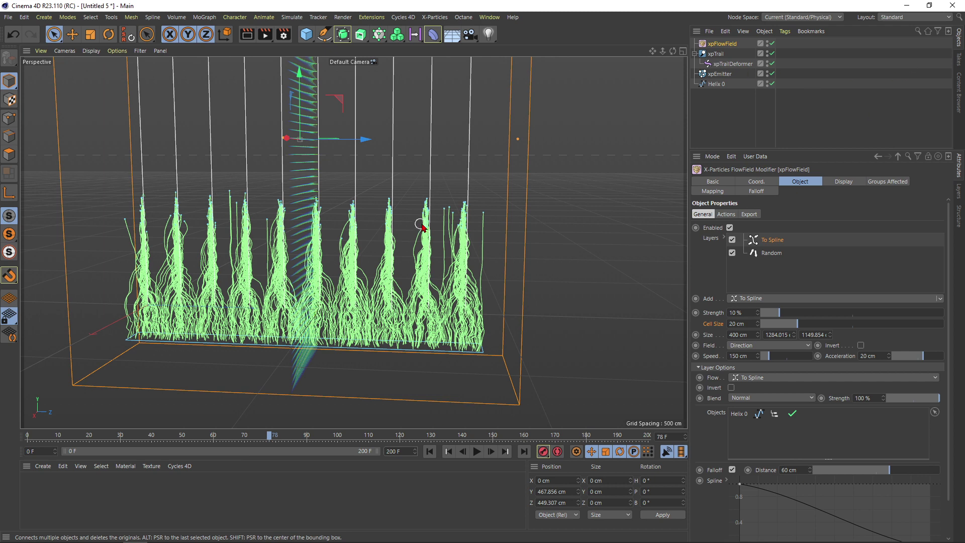
# Try a Retiming of 100 % on the xpEmitter and replay the simulation from the first frame
pyautogui.click(721, 73)
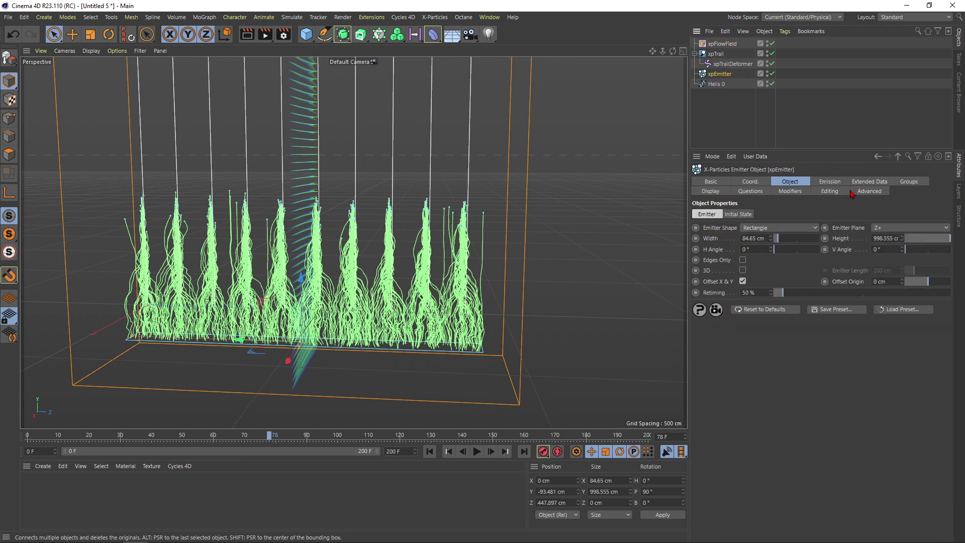
pyautogui.click(830, 182)
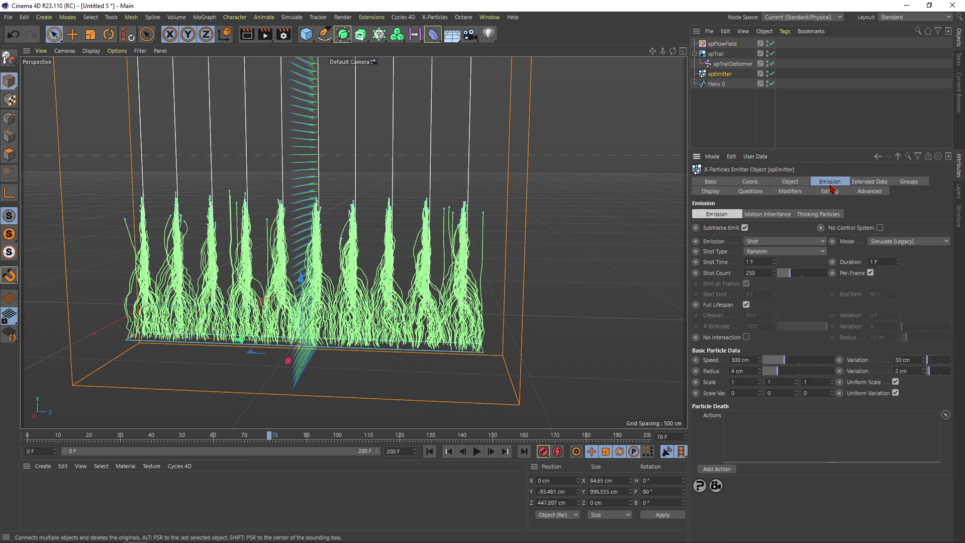
pyautogui.click(796, 182)
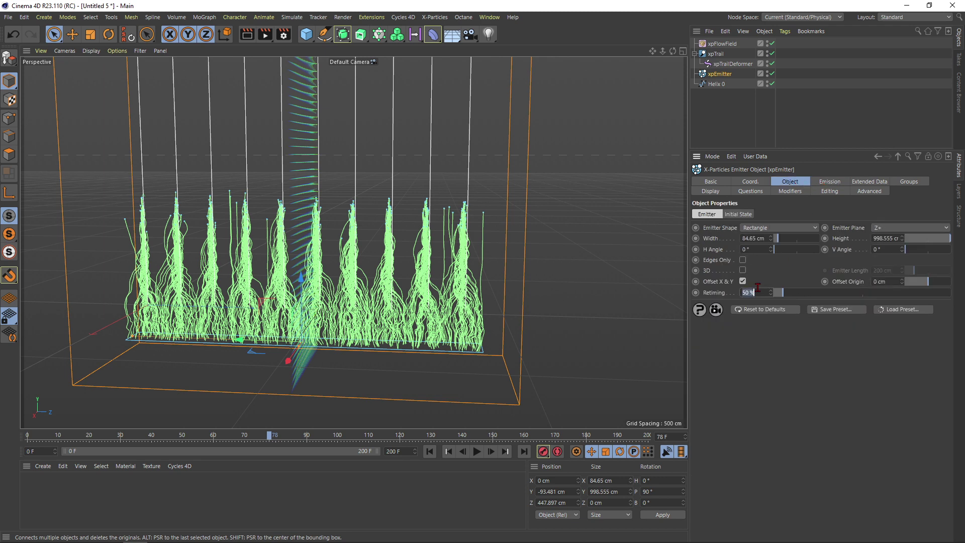
pyautogui.click(428, 454)
pyautogui.click(477, 452)
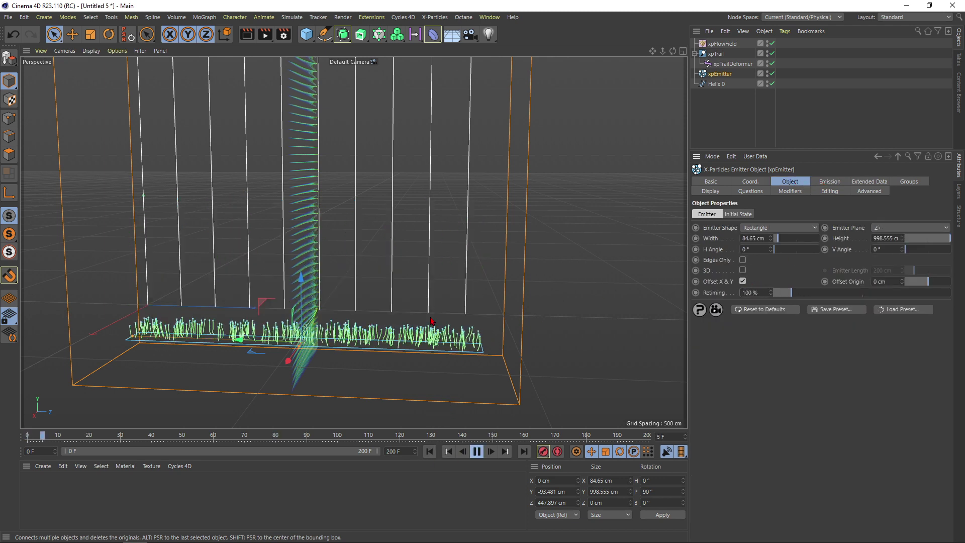
pyautogui.scroll(-5, 397, 274)
pyautogui.keyDown('alt'); pyautogui.moveTo(388, 266); pyautogui.dragTo(398, 278, button='middle'); pyautogui.keyUp('alt')
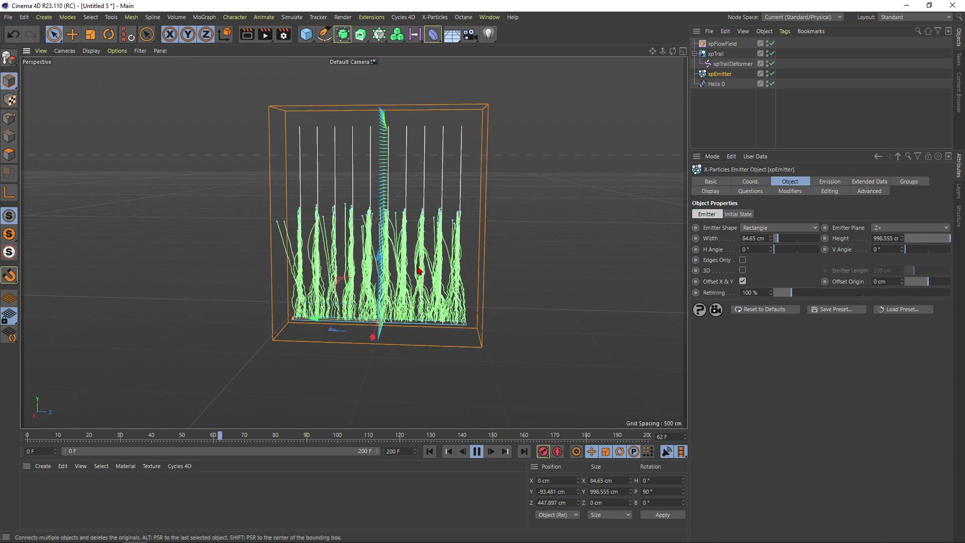
pyautogui.scroll(2, 425, 261)
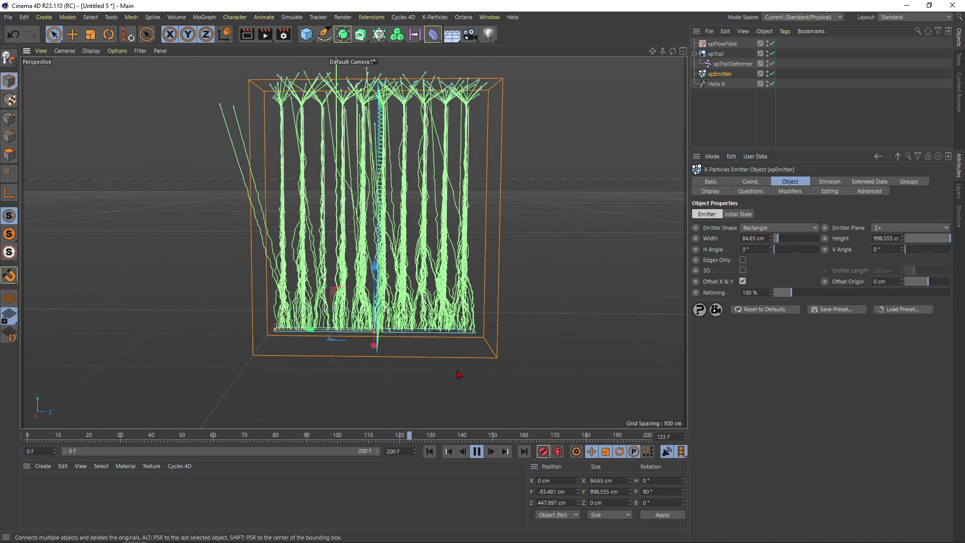
pyautogui.click(476, 452)
# Set the xpEmitter's Retiming to 70 %, replay the simulation, and inspect the strands up close
pyautogui.click(430, 451)
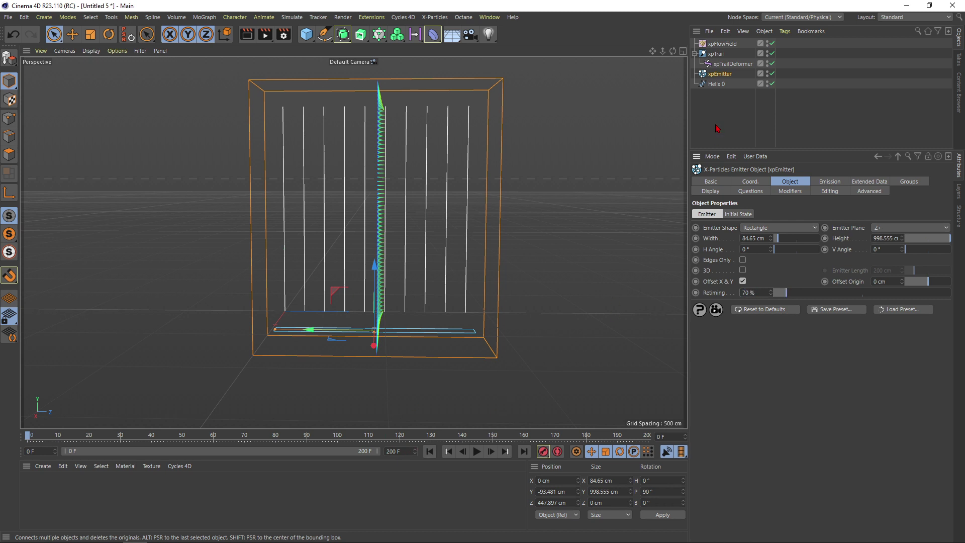
pyautogui.click(477, 451)
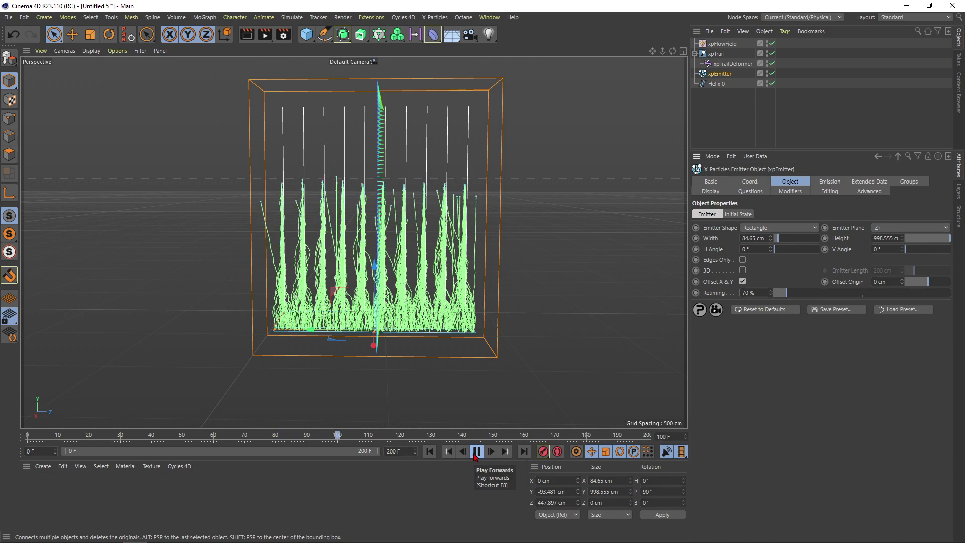
pyautogui.click(476, 451)
pyautogui.scroll(3, 425, 159)
pyautogui.keyDown('alt'); pyautogui.moveTo(425, 159); pyautogui.dragTo(442, 162, button='right'); pyautogui.keyUp('alt')
pyautogui.keyDown('alt'); pyautogui.moveTo(406, 217); pyautogui.dragTo(420, 197); pyautogui.keyUp('alt')
pyautogui.keyDown('alt'); pyautogui.moveTo(432, 240); pyautogui.dragTo(456, 198, button='middle'); pyautogui.keyUp('alt')
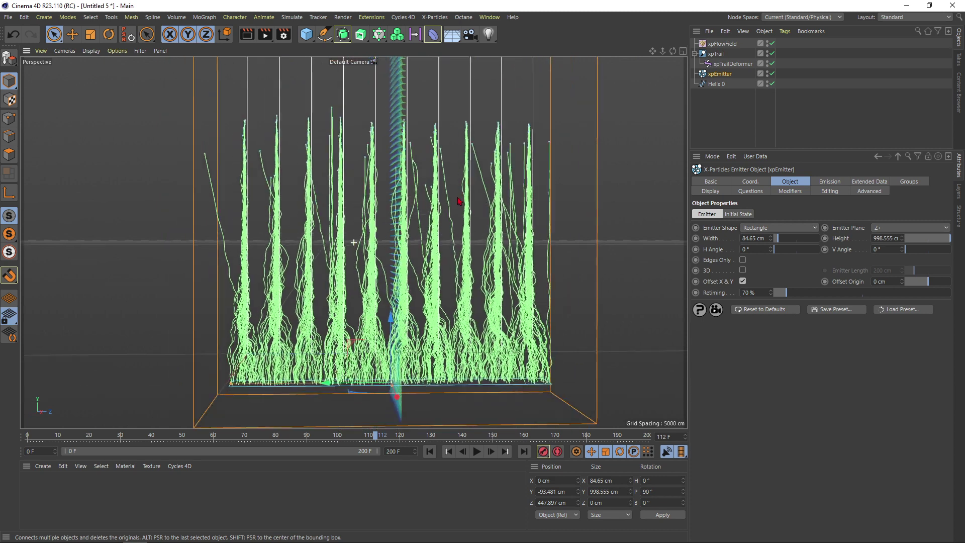
pyautogui.scroll(-1, 457, 199)
pyautogui.keyDown('alt'); pyautogui.moveTo(457, 200); pyautogui.dragTo(447, 220); pyautogui.keyUp('alt')
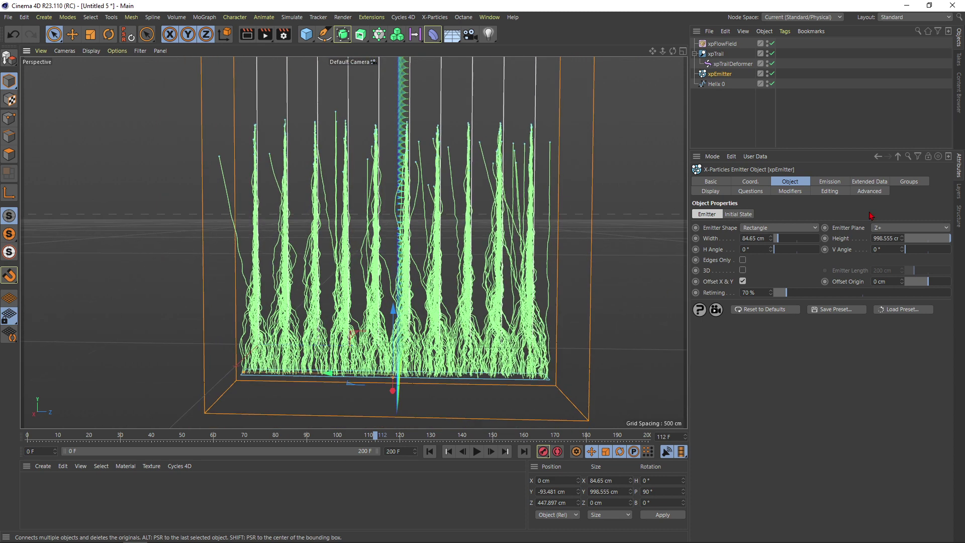
# Set the flow field's Strength to 5 % and replay the simulation from the start
pyautogui.click(830, 182)
pyautogui.click(724, 44)
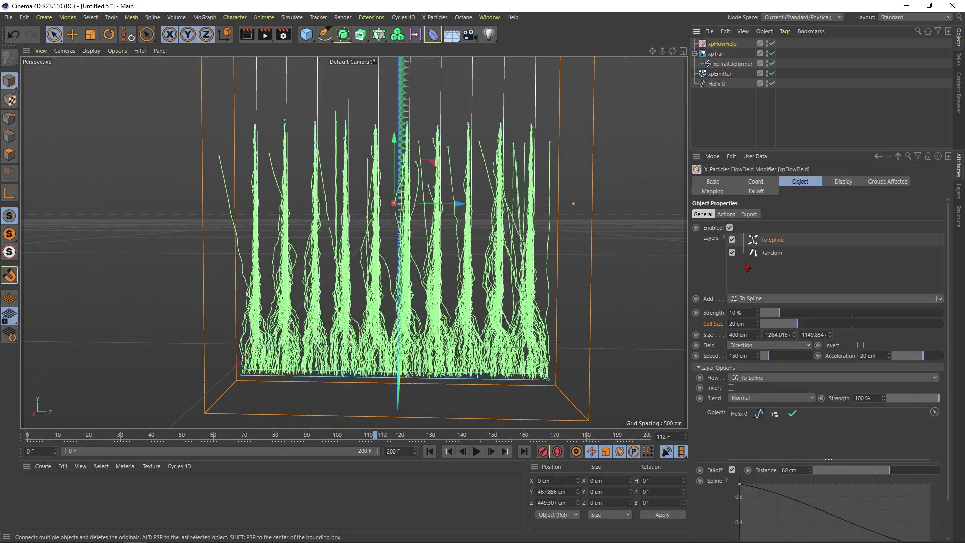
pyautogui.write('5')
pyautogui.press('Return')
pyautogui.click(430, 451)
pyautogui.click(477, 451)
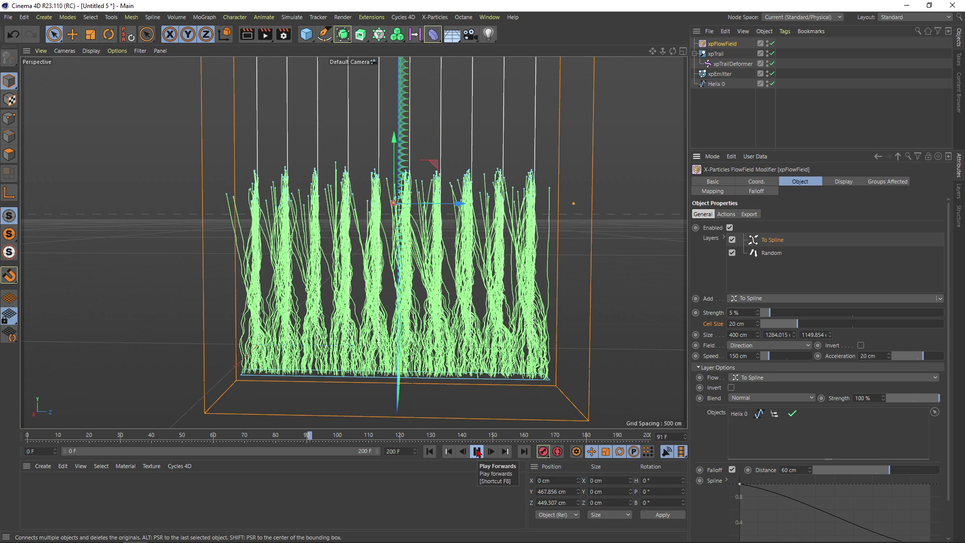
pyautogui.click(478, 452)
# Continue the simulation to about frame 134 and examine the strands from several angles
pyautogui.scroll(-2, 553, 272)
pyautogui.keyDown('alt'); pyautogui.moveTo(487, 202); pyautogui.dragTo(459, 402); pyautogui.keyUp('alt')
pyautogui.click(477, 451)
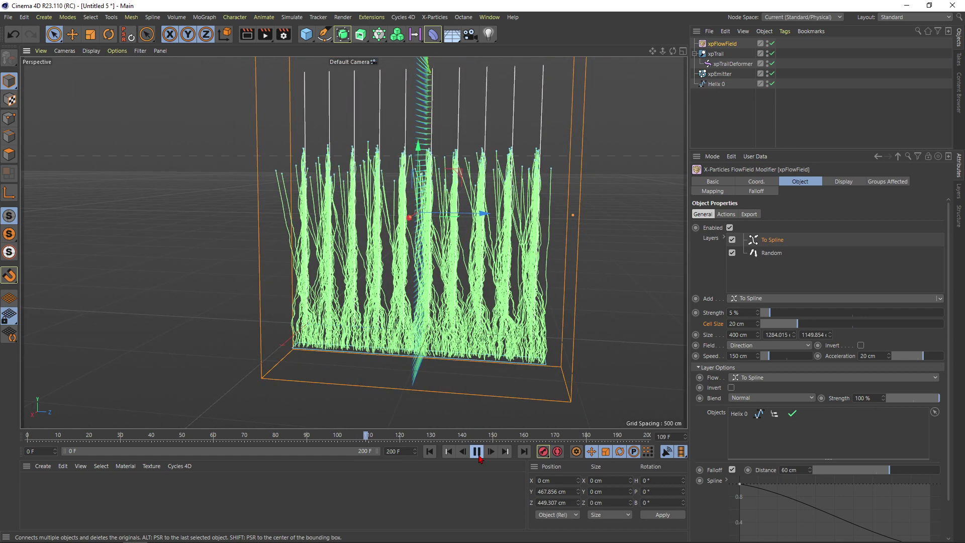
pyautogui.click(477, 454)
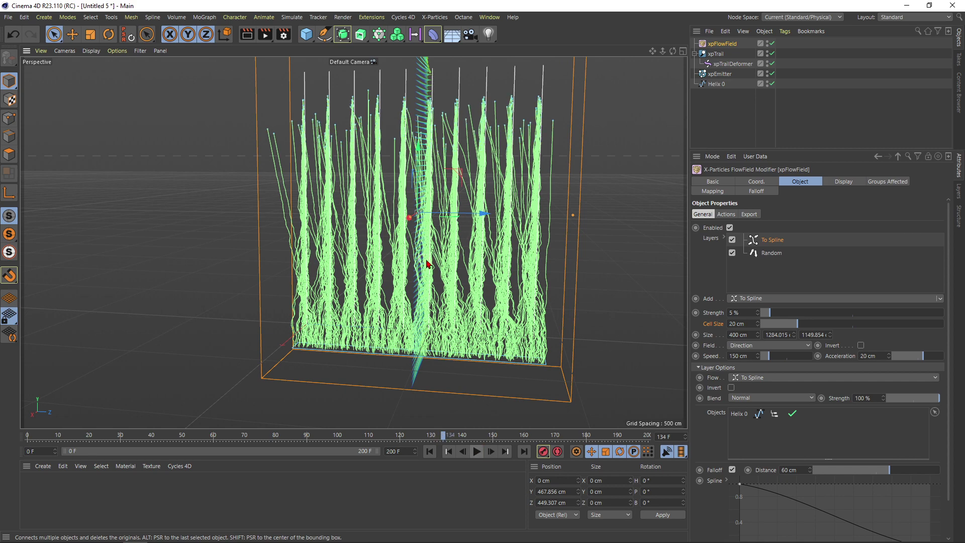
pyautogui.moveTo(427, 260)
pyautogui.keyDown('alt'); pyautogui.mouseDown()
pyautogui.moveTo(451, 252)
pyautogui.moveTo(439, 271)
pyautogui.mouseUp(); pyautogui.keyUp('alt')
# Set the To Spline layer's falloff Distance to 70 cm and replay the simulation to check the strands
pyautogui.moveTo(799, 470); pyautogui.dragTo(774, 479)
pyautogui.write('70')
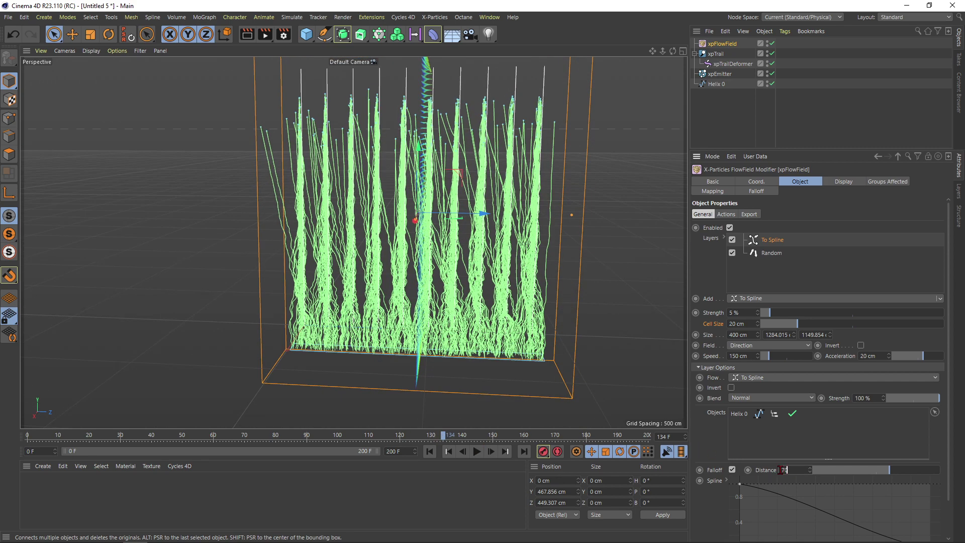
pyautogui.keyDown('alt'); pyautogui.moveTo(535, 311); pyautogui.dragTo(497, 301); pyautogui.keyUp('alt')
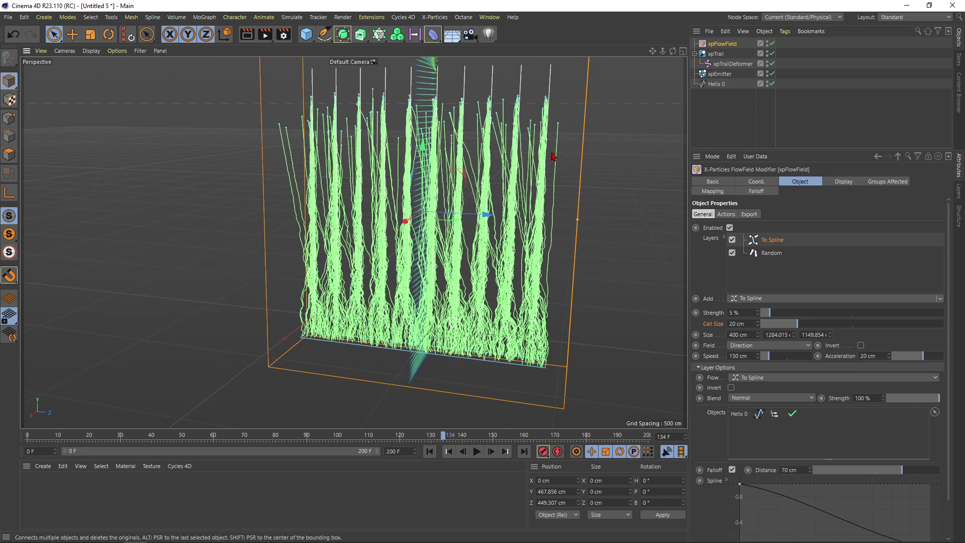
pyautogui.click(498, 135)
pyautogui.click(430, 452)
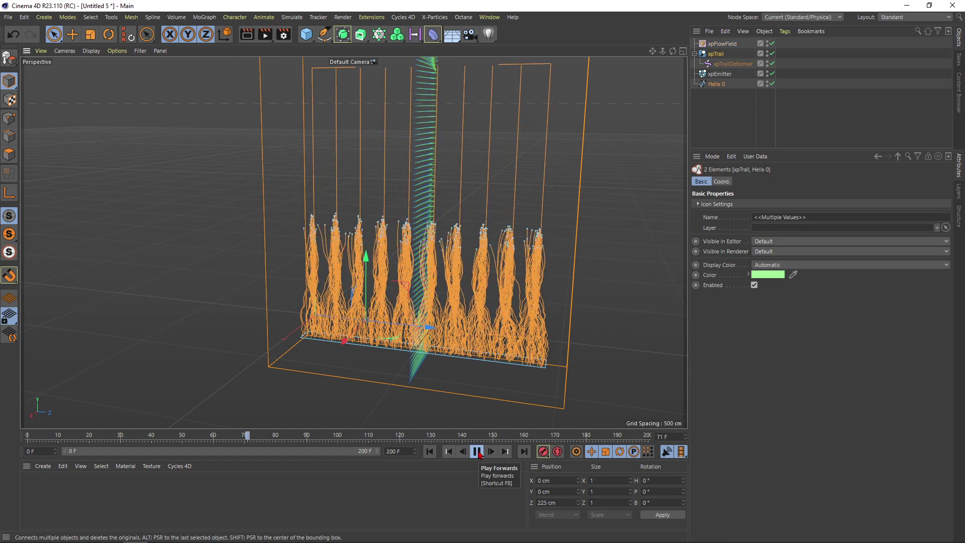
pyautogui.click(478, 452)
pyautogui.keyDown('alt'); pyautogui.moveTo(440, 336); pyautogui.dragTo(441, 216); pyautogui.keyUp('alt')
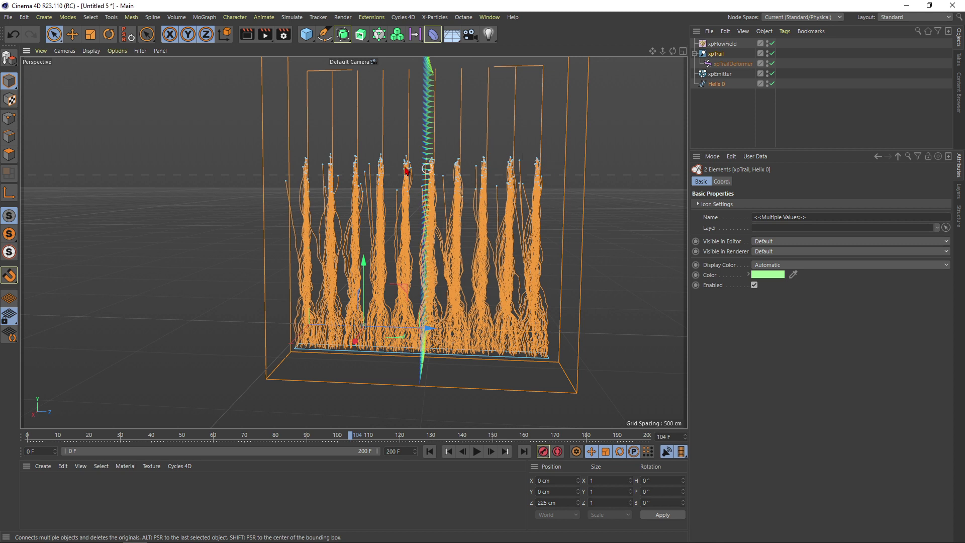
# Disable the flow field and replay the simulation to view the trails without it
pyautogui.click(772, 43)
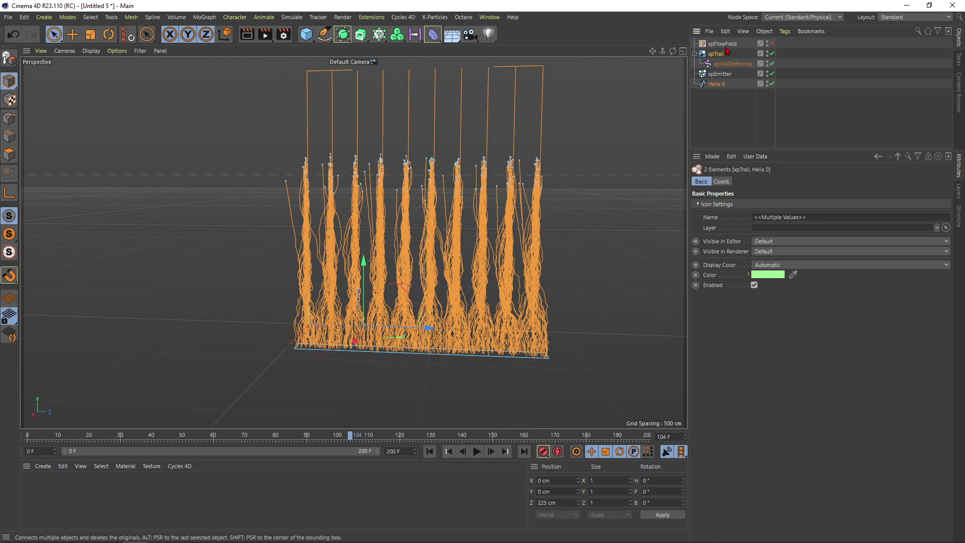
pyautogui.click(727, 44)
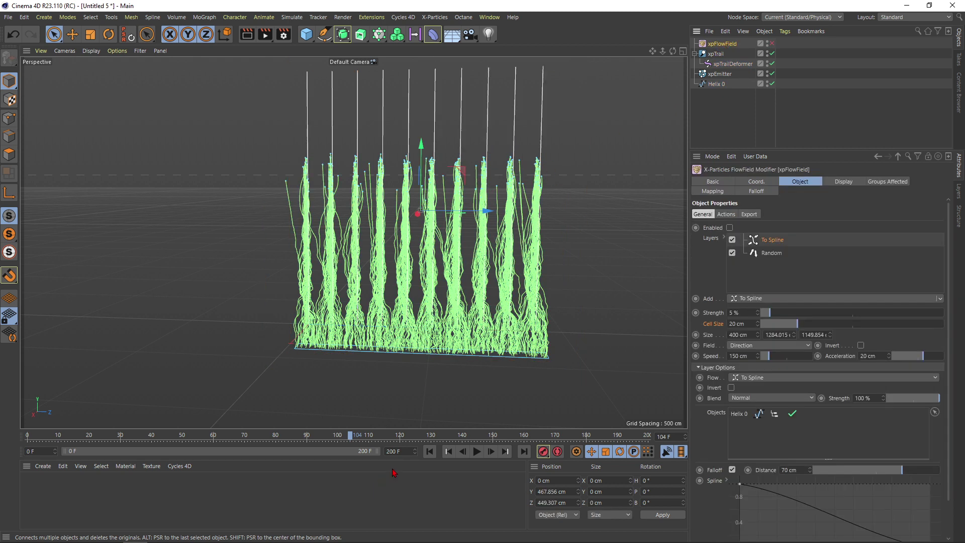
pyautogui.click(430, 451)
pyautogui.click(477, 452)
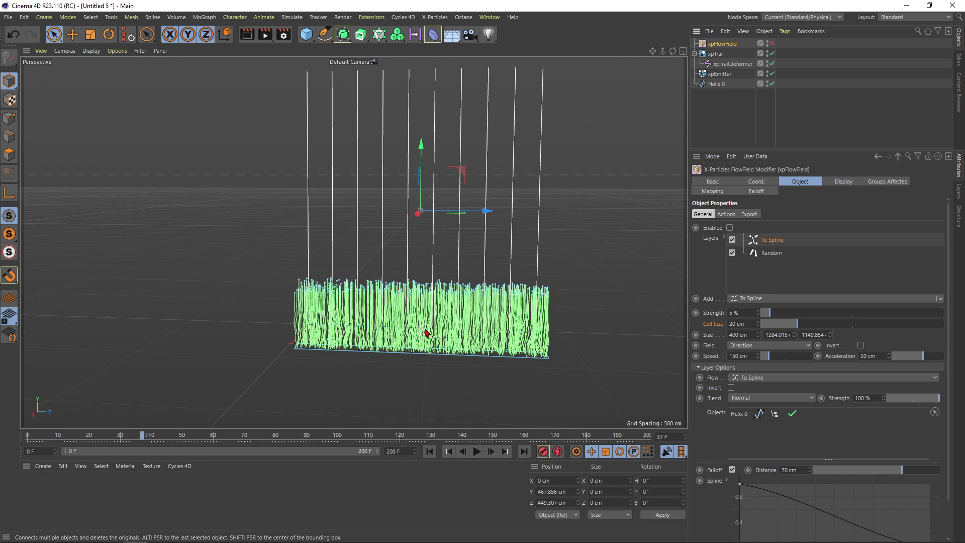
# Add an xpTurbulence motion modifier to the scene and replay the simulation from the first frame
pyautogui.click(701, 127)
pyautogui.click(434, 17)
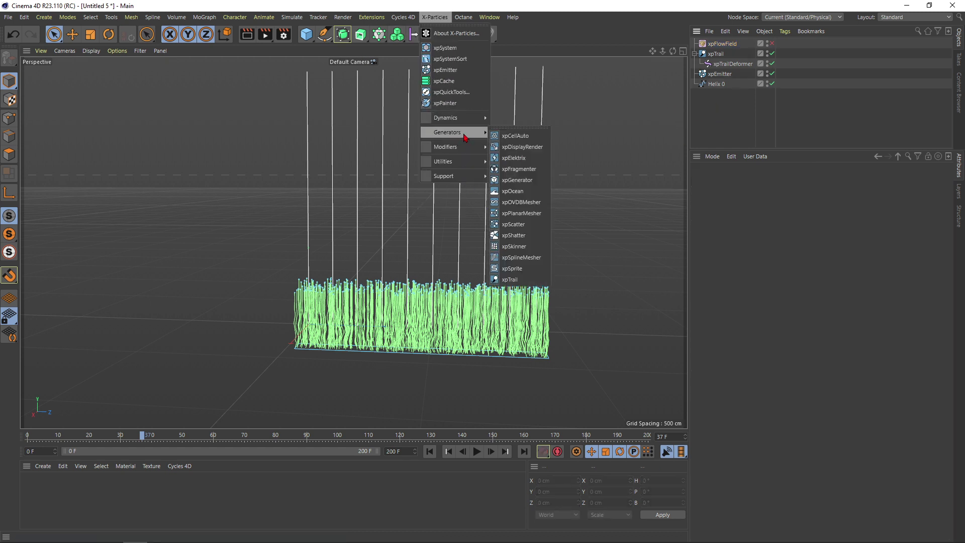
pyautogui.moveTo(464, 146)
pyautogui.moveTo(505, 163)
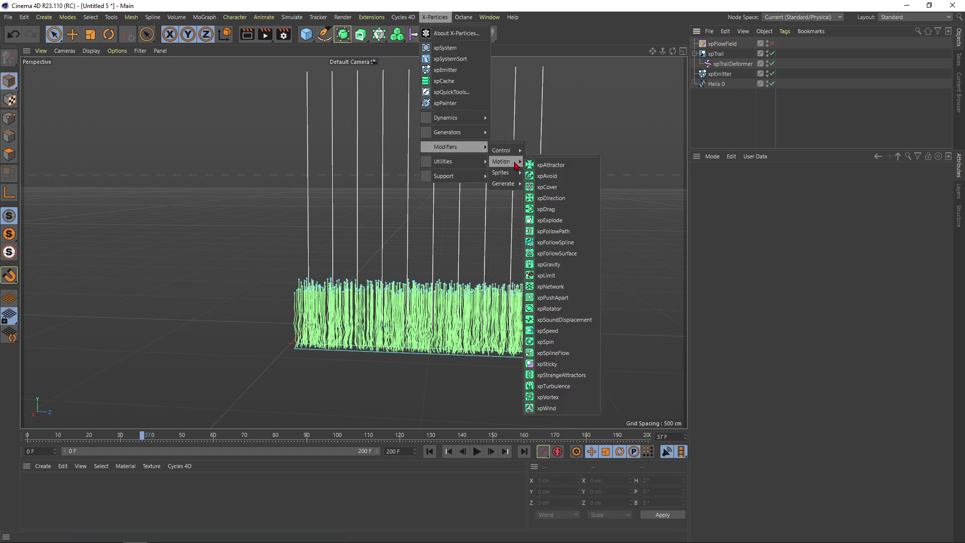
pyautogui.click(558, 388)
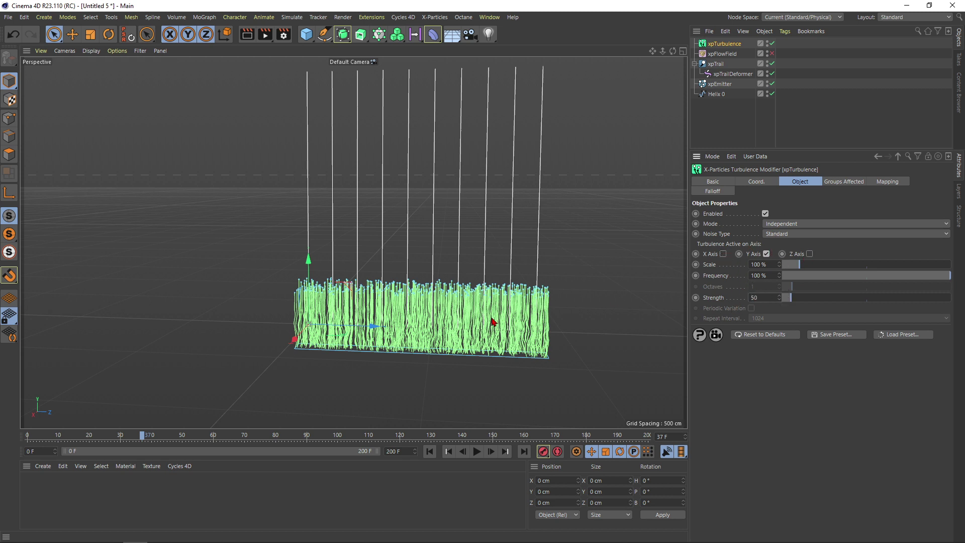
pyautogui.click(447, 451)
pyautogui.click(477, 451)
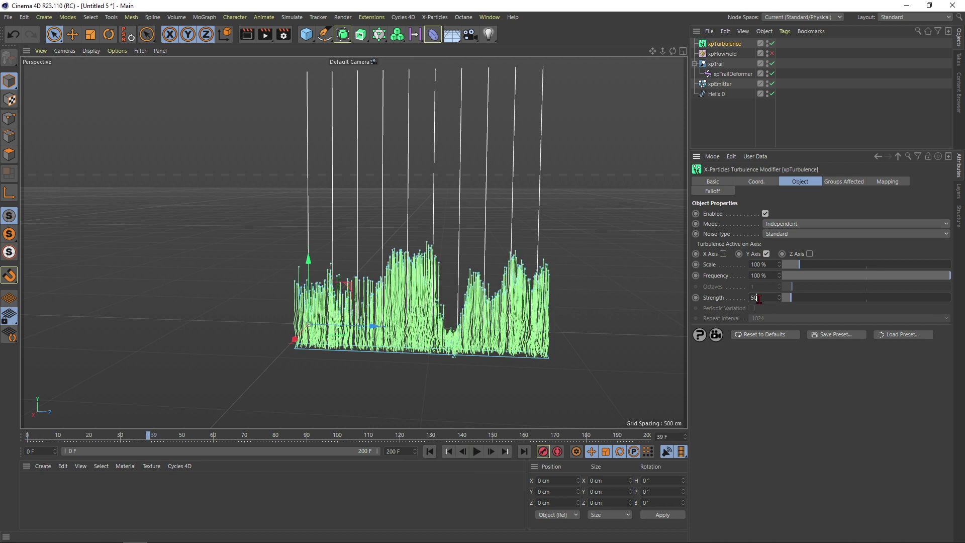
# Set the turbulence modifier's Strength to 20 and its Scale to 80 %, replaying the simulation
pyautogui.click(430, 452)
pyautogui.click(475, 452)
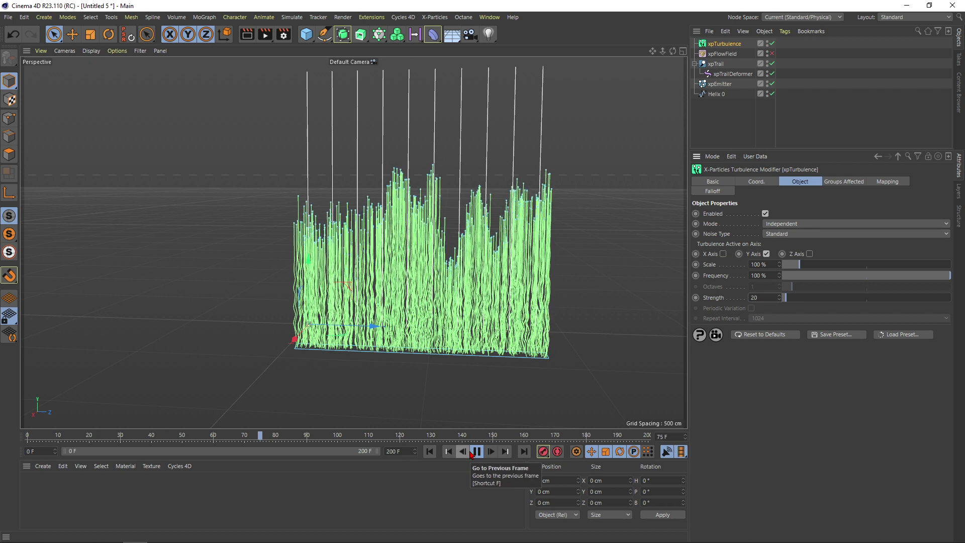
pyautogui.doubleClick(765, 265)
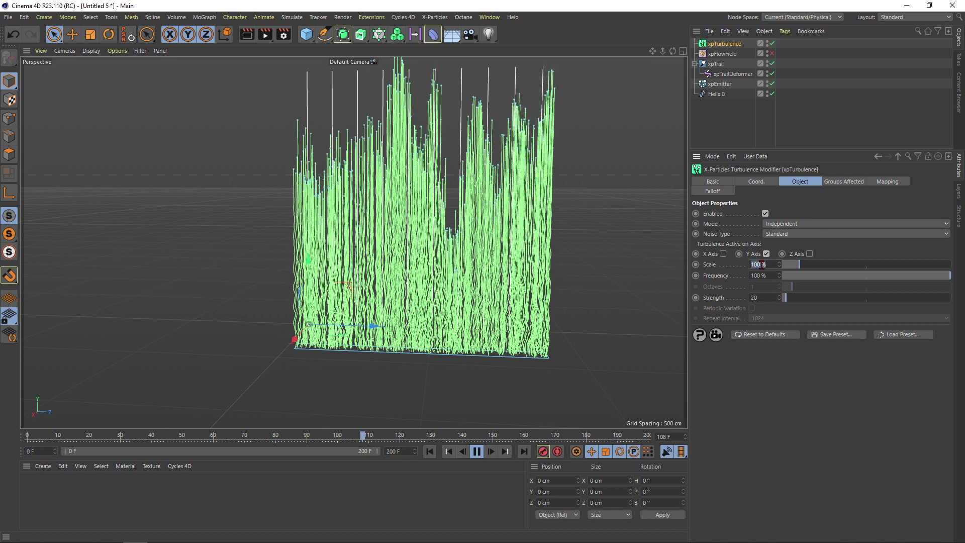
pyautogui.write('80')
pyautogui.press('Return')
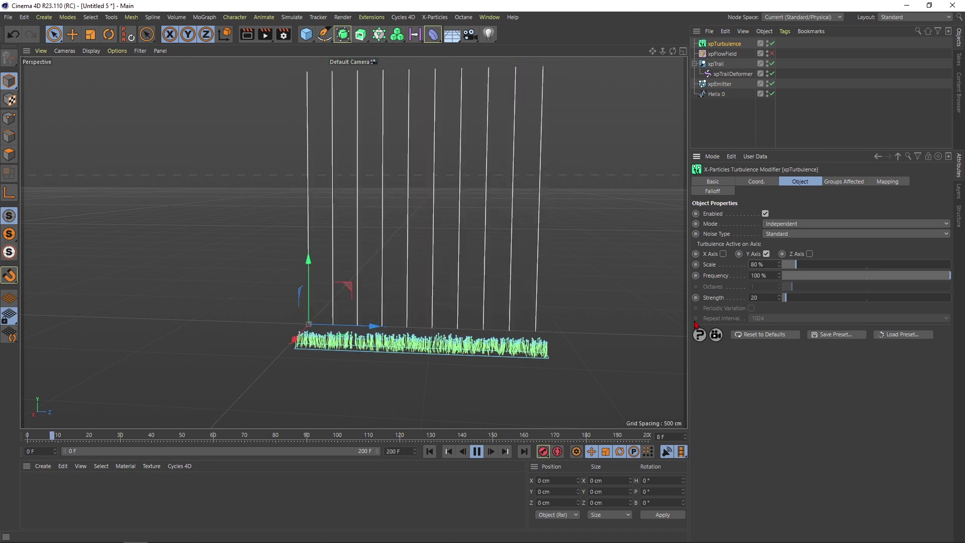
# Set the turbulence modifier's Strength to 10 and watch the strand heights in the simulation
pyautogui.click(763, 297)
pyautogui.moveTo(763, 299); pyautogui.dragTo(752, 298)
pyautogui.write('10')
pyautogui.press('Return')
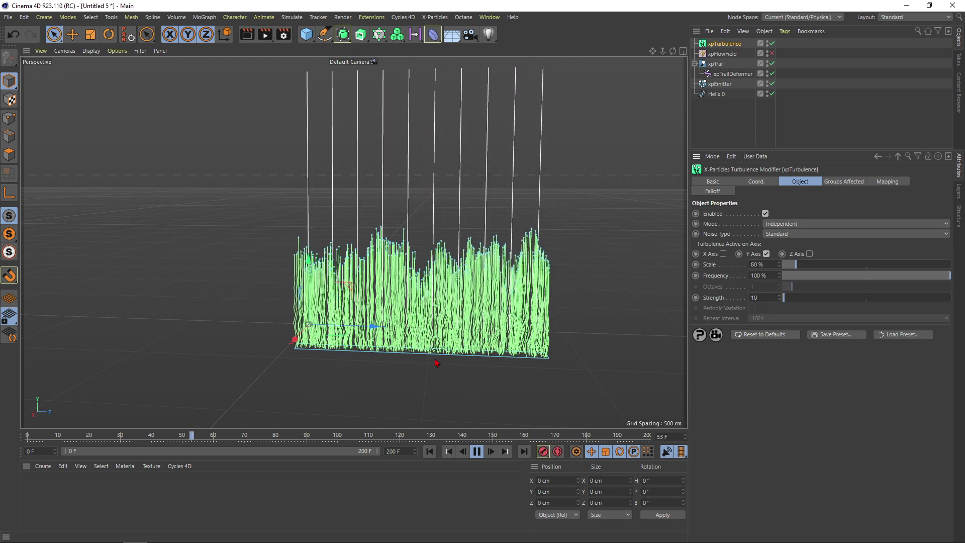
# Replay the turbulence-only simulation, re-enable the xpFlowField modifier and replay from the first frame
pyautogui.click(429, 452)
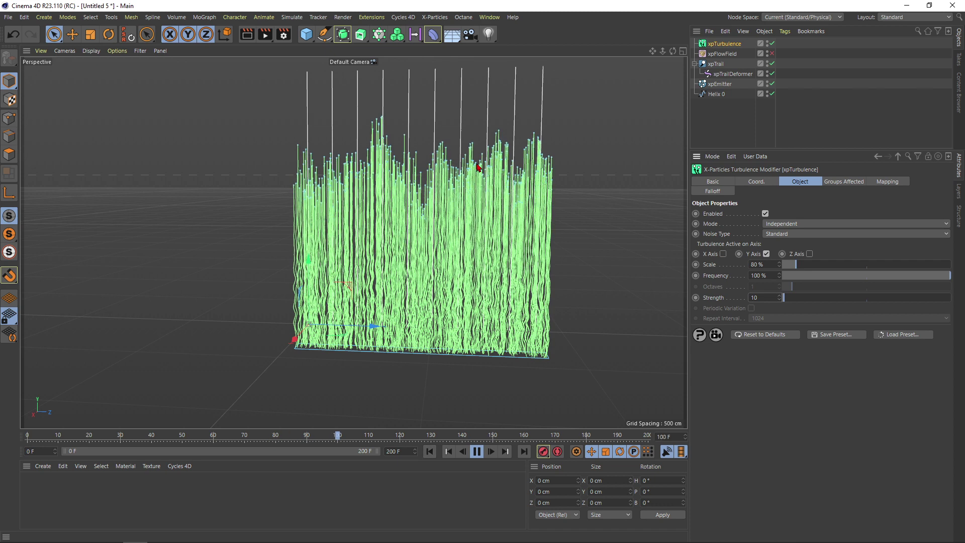
pyautogui.click(477, 451)
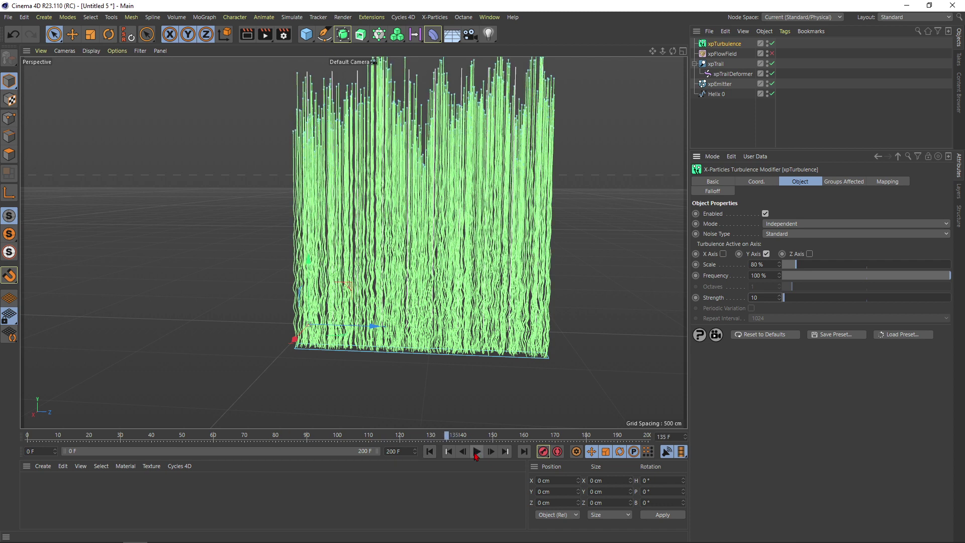
pyautogui.click(430, 451)
pyautogui.click(772, 54)
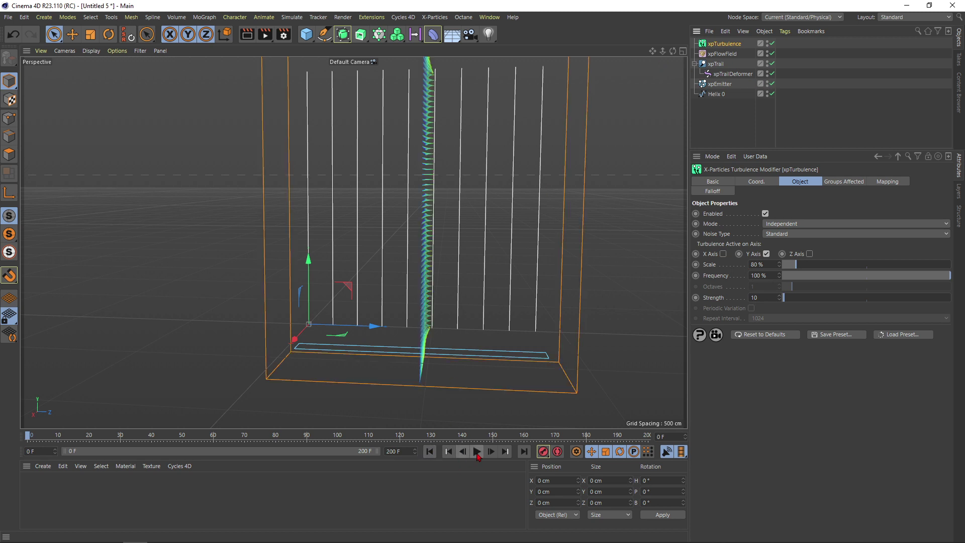
pyautogui.click(477, 452)
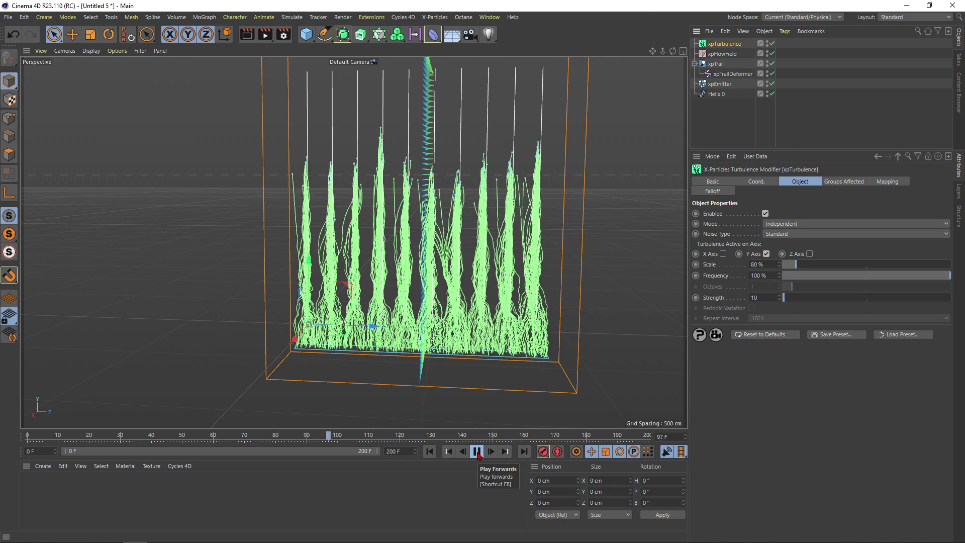
pyautogui.click(478, 453)
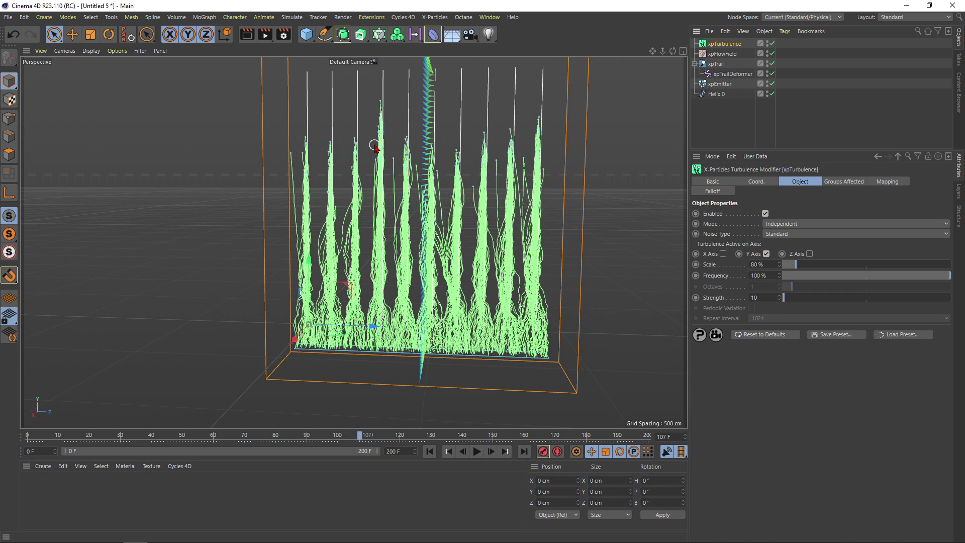
# Set the turbulence modifier's Strength to 15 and replay the simulation from the first frame
pyautogui.keyDown('alt'); pyautogui.moveTo(372, 146); pyautogui.dragTo(342, 166); pyautogui.keyUp('alt')
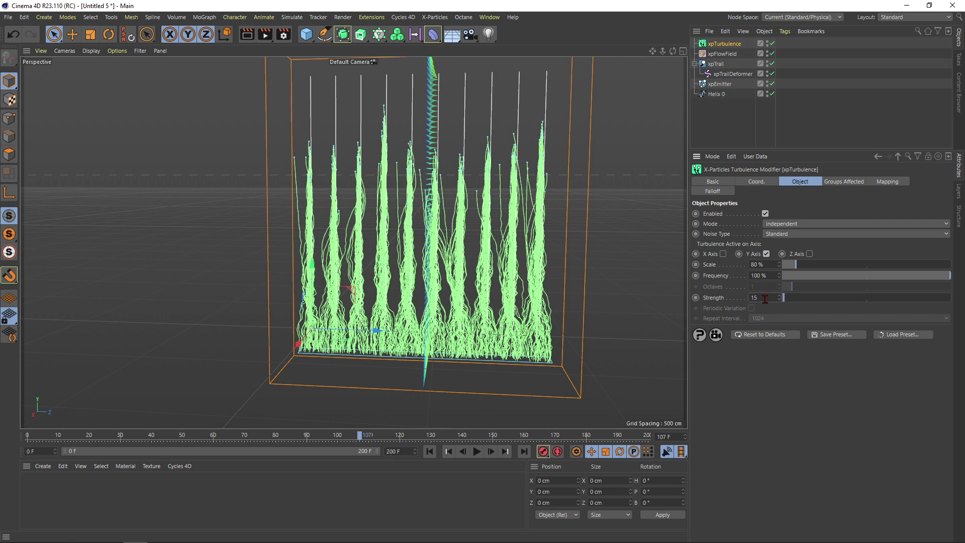
pyautogui.click(430, 451)
pyautogui.click(477, 451)
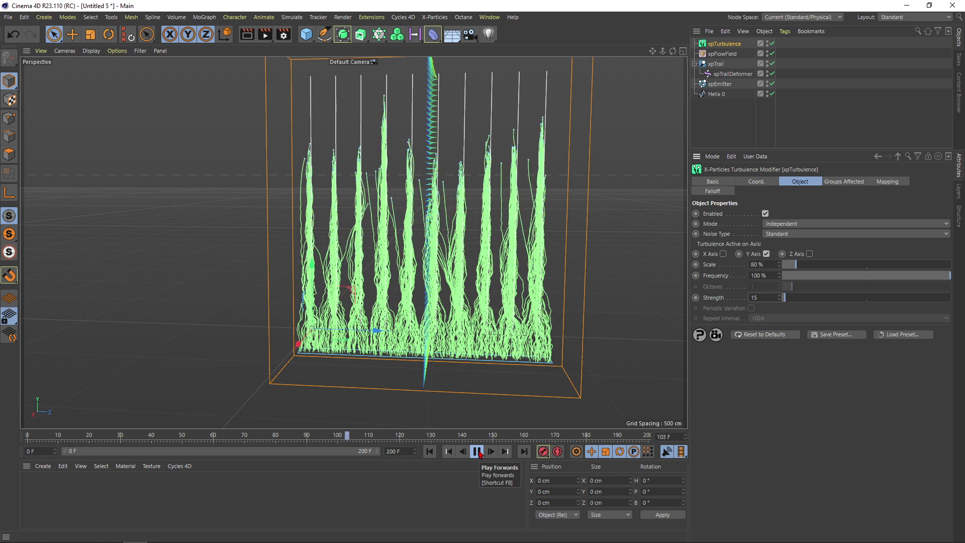
pyautogui.click(477, 452)
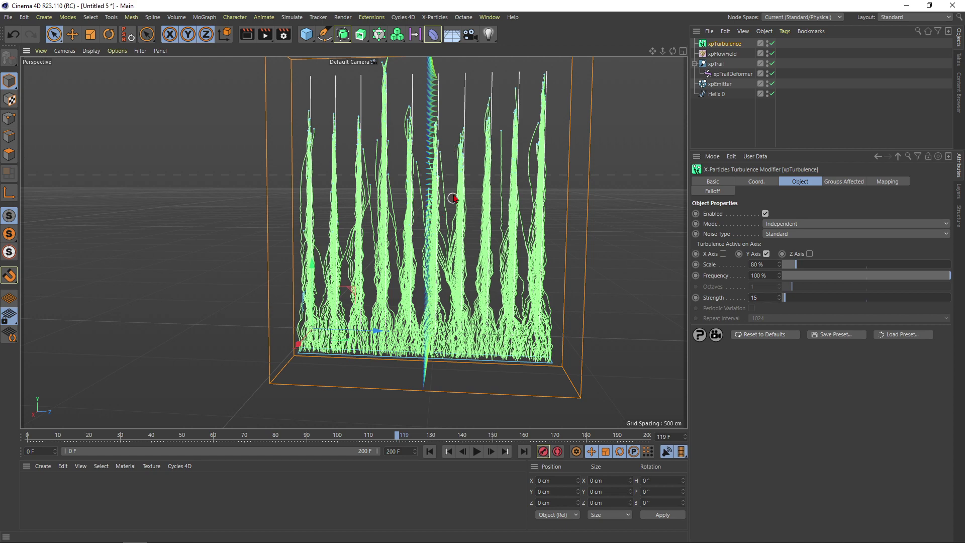
# Select the flow field's Random layer, set the flow field's overall Strength to 100 % and replay the simulation
pyautogui.moveTo(453, 194)
pyautogui.keyDown('alt'); pyautogui.mouseDown()
pyautogui.moveTo(250, 193)
pyautogui.moveTo(374, 209)
pyautogui.moveTo(487, 203)
pyautogui.moveTo(454, 191)
pyautogui.moveTo(453, 199)
pyautogui.mouseUp(); pyautogui.keyUp('alt')
pyautogui.click(722, 54)
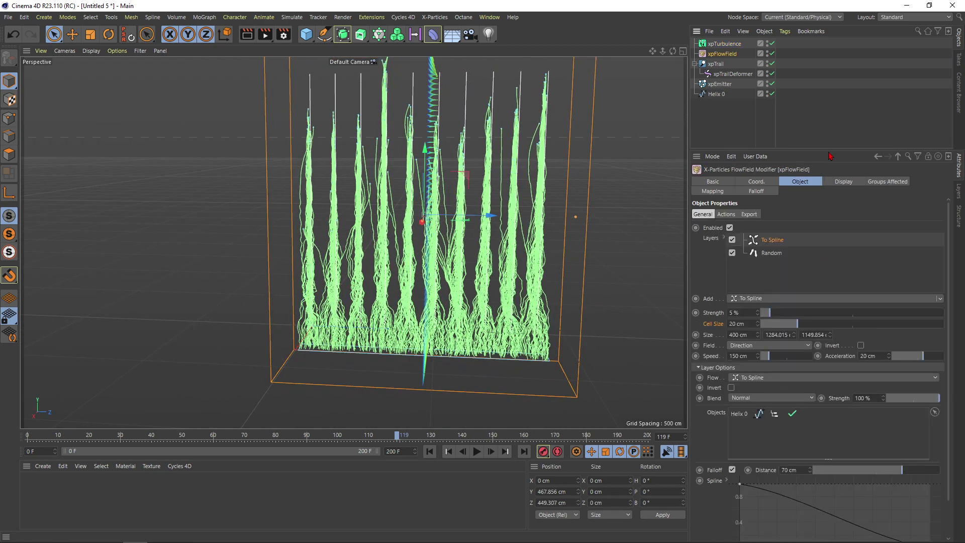
pyautogui.click(777, 258)
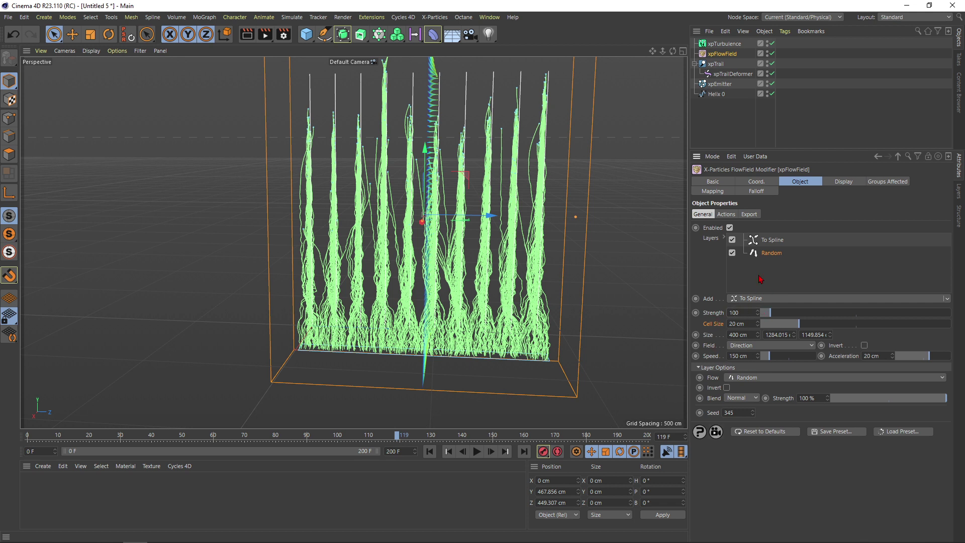
pyautogui.click(431, 452)
pyautogui.click(476, 451)
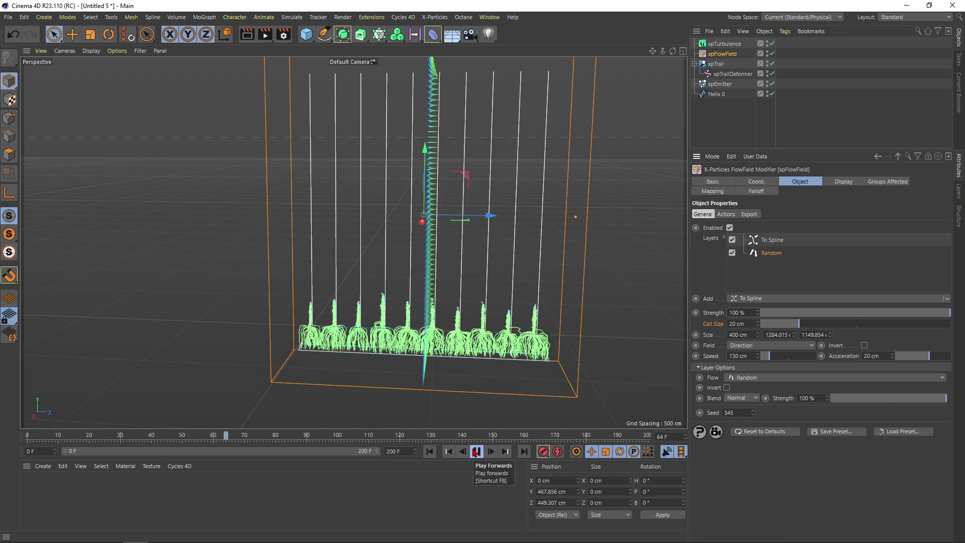
pyautogui.click(476, 452)
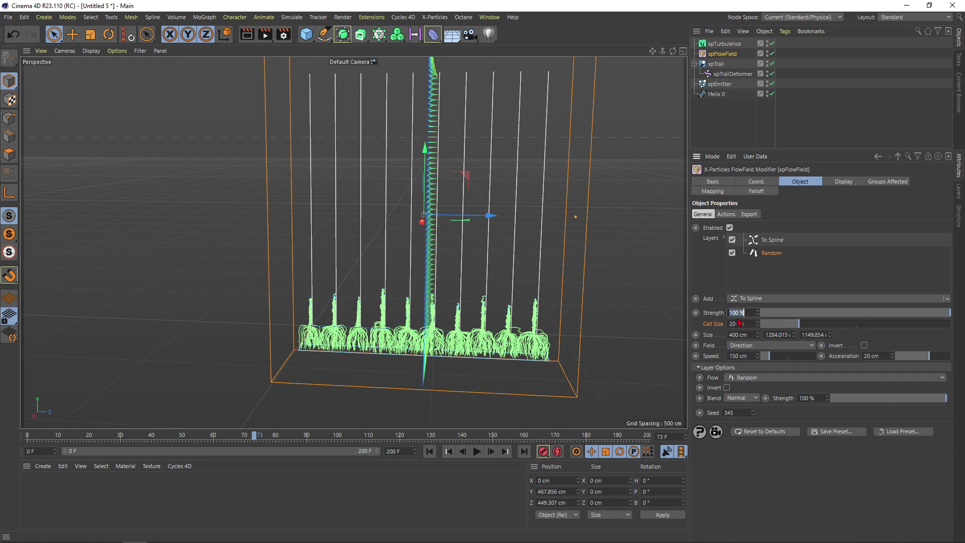
# Set the flow field's overall Strength to 5 % and the Random layer's Strength to 1000 %, replaying the simulation
pyautogui.write('5')
pyautogui.press('Return')
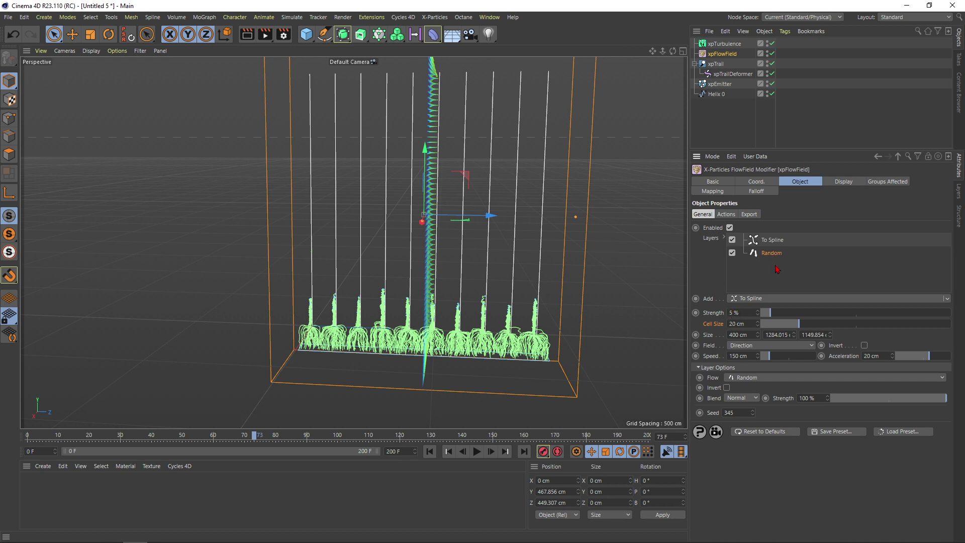
pyautogui.click(817, 398)
pyautogui.click(430, 451)
pyautogui.click(477, 451)
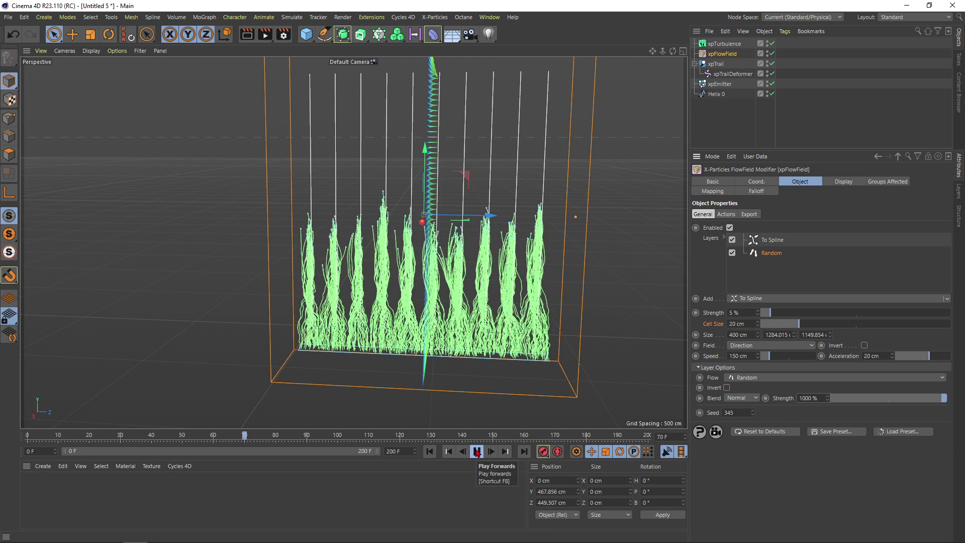
pyautogui.click(477, 451)
# Set the Random layer's Strength to 0 % and replay the simulation from the first frame
pyautogui.write('0')
pyautogui.press('Return')
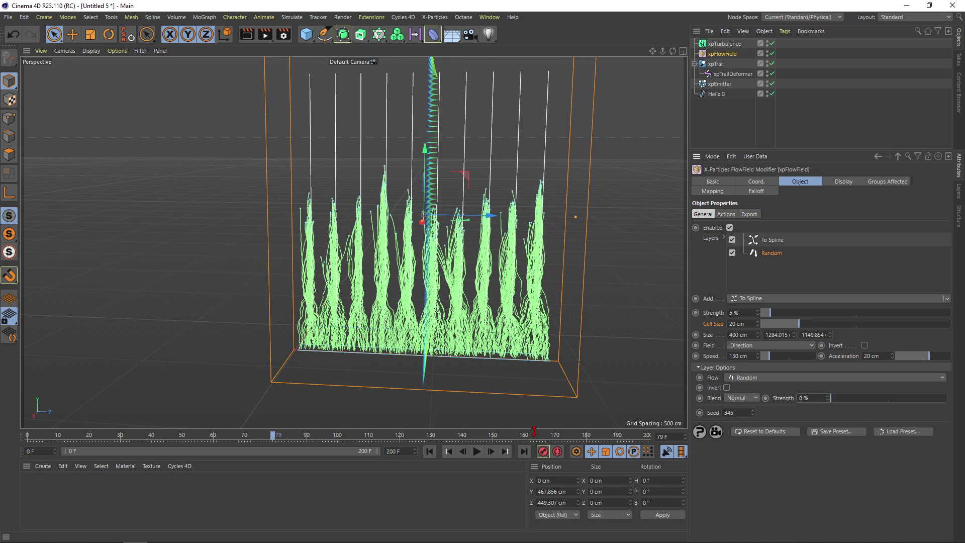
pyautogui.click(430, 451)
pyautogui.click(477, 452)
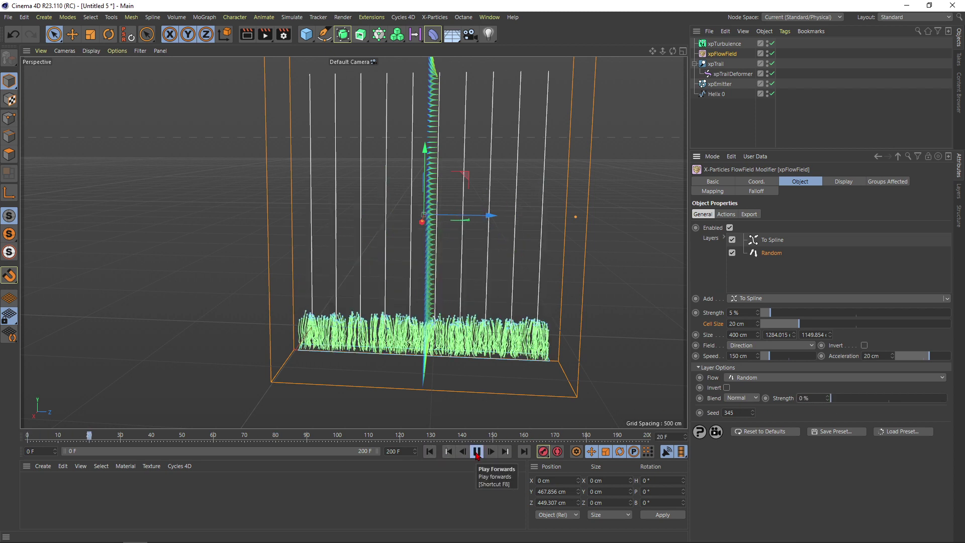
pyautogui.click(477, 452)
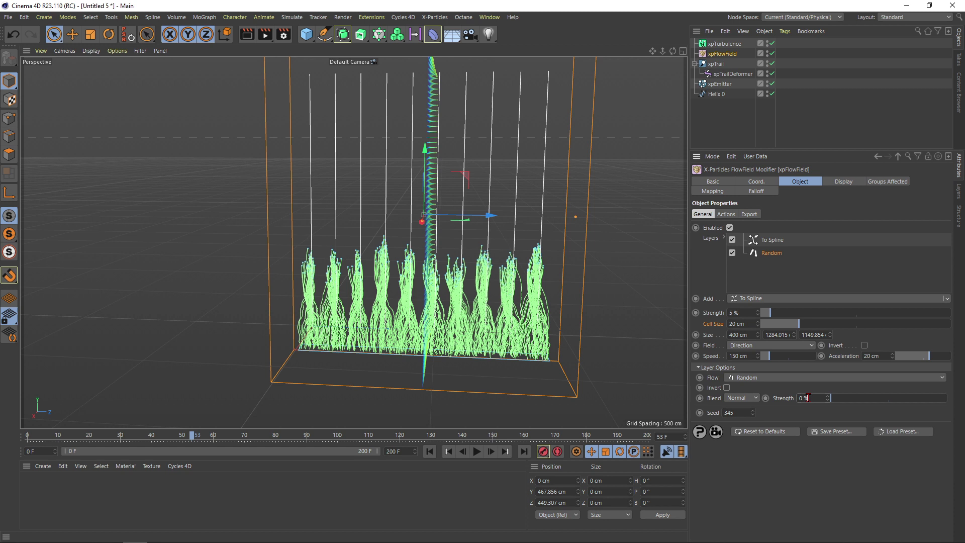
# Set the Random layer's Strength to 100 % and its Blend mode to Multiply
pyautogui.click(808, 397)
pyautogui.write('100')
pyautogui.press('Return')
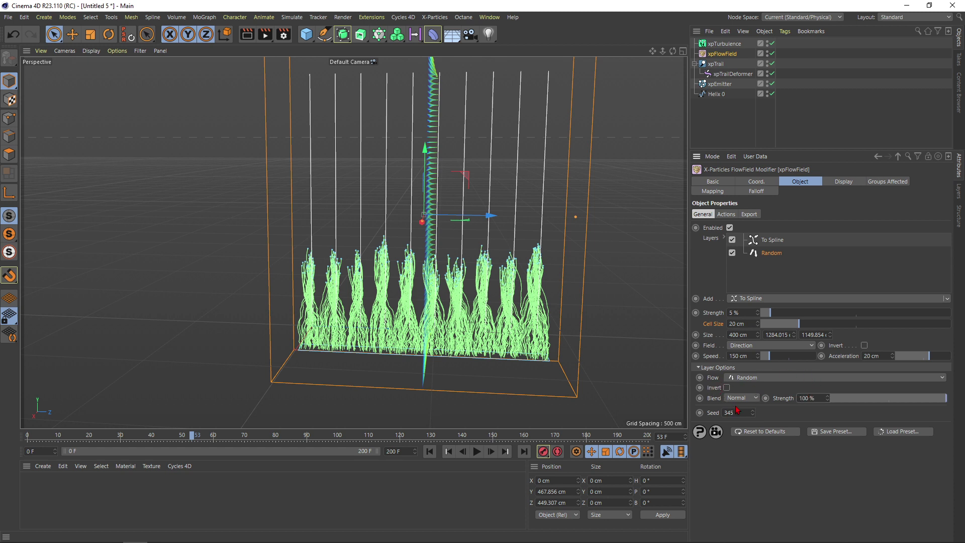
pyautogui.click(756, 398)
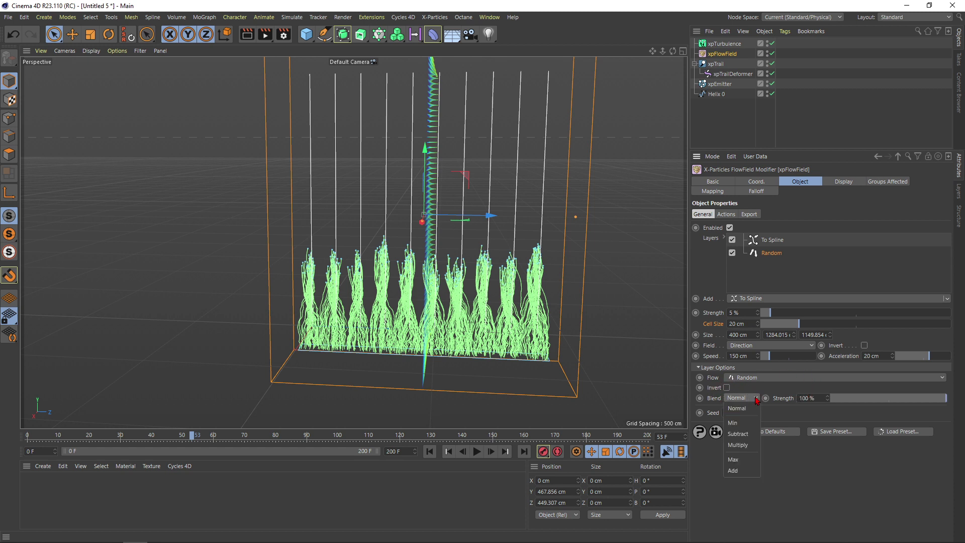
pyautogui.click(741, 445)
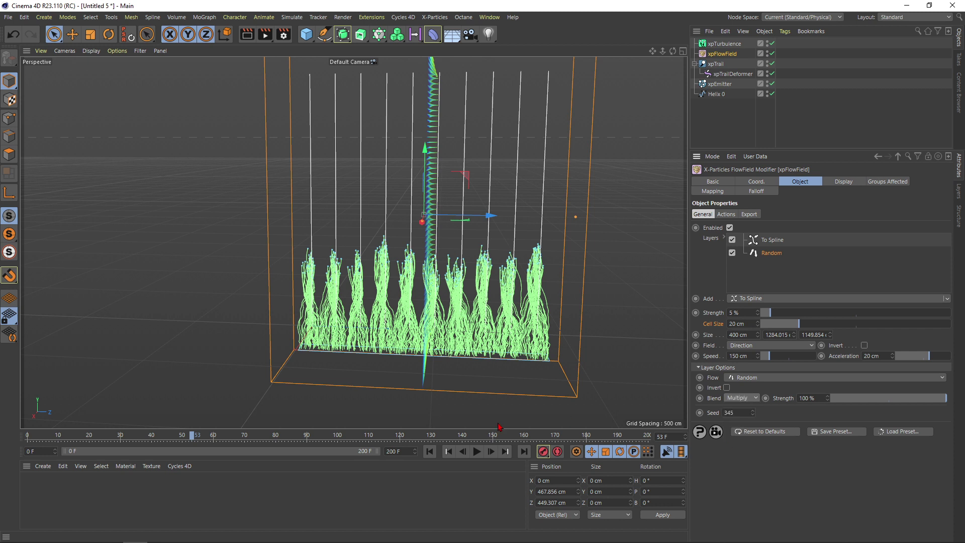
# Replay the simulation with the Multiply blend, set the Random layer's Strength to 1000 % and replay again
pyautogui.click(430, 451)
pyautogui.click(478, 451)
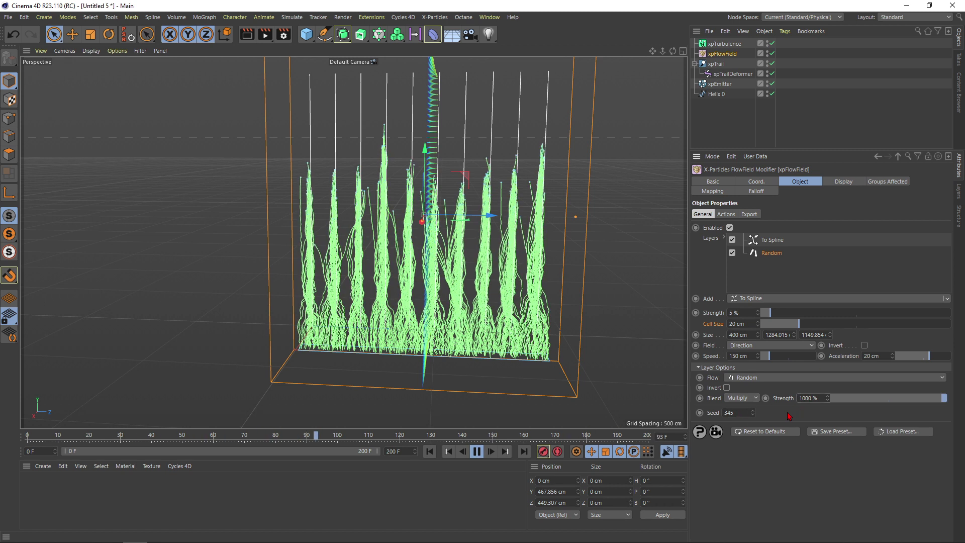
pyautogui.click(430, 452)
pyautogui.click(477, 454)
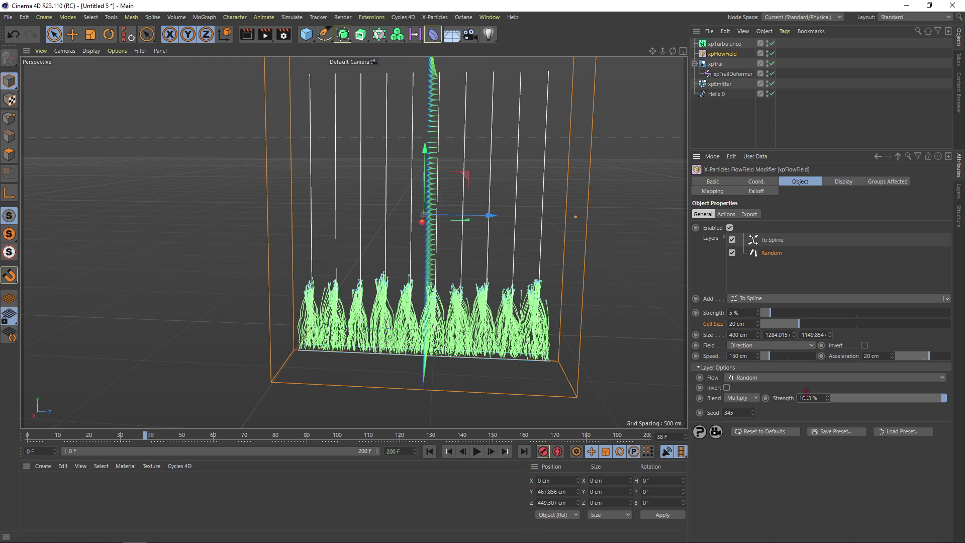
# Set the Random layer's Blend mode to Add and replay the simulation from the first frame
pyautogui.click(754, 398)
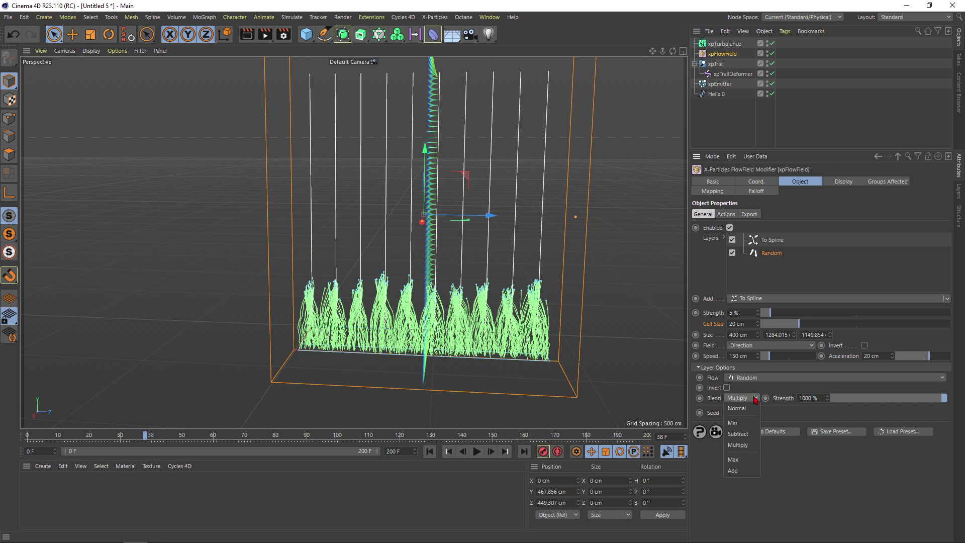
pyautogui.click(735, 458)
pyautogui.click(430, 451)
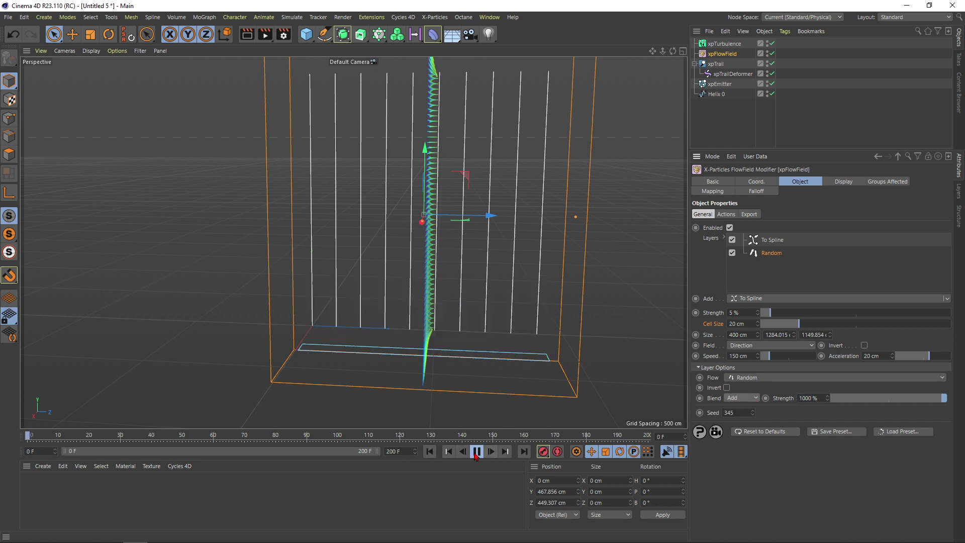
pyautogui.click(477, 451)
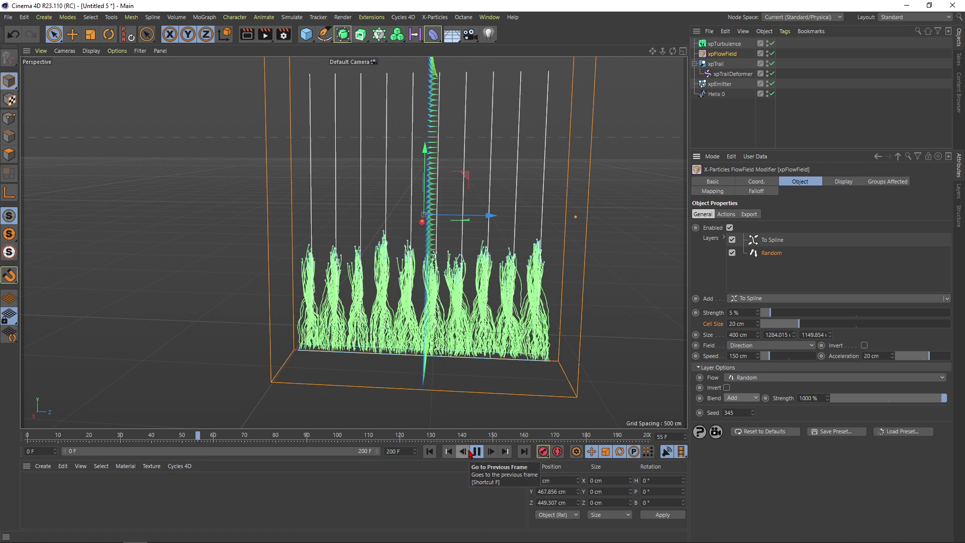
pyautogui.click(477, 451)
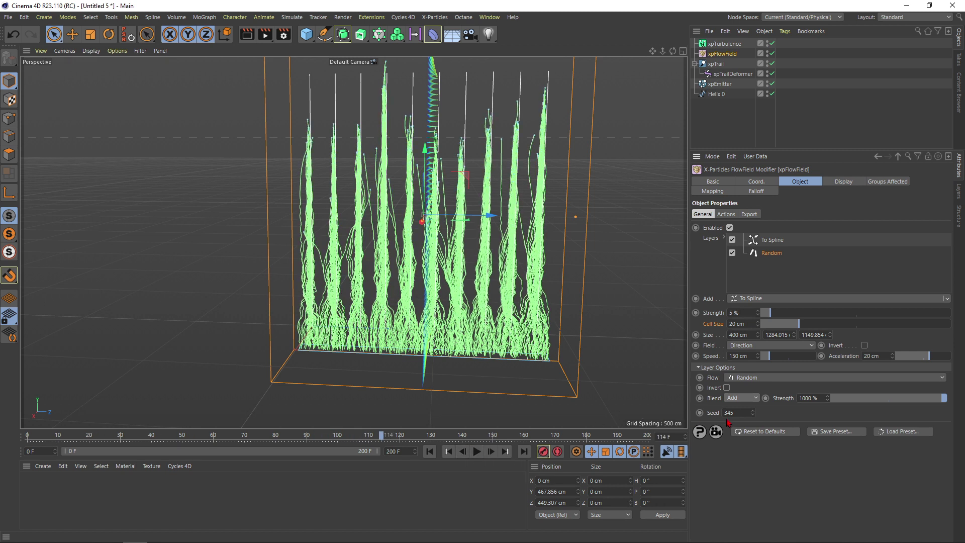
# Set the Random layer's Blend mode to Max and replay the simulation
pyautogui.click(741, 398)
pyautogui.click(734, 457)
pyautogui.click(430, 452)
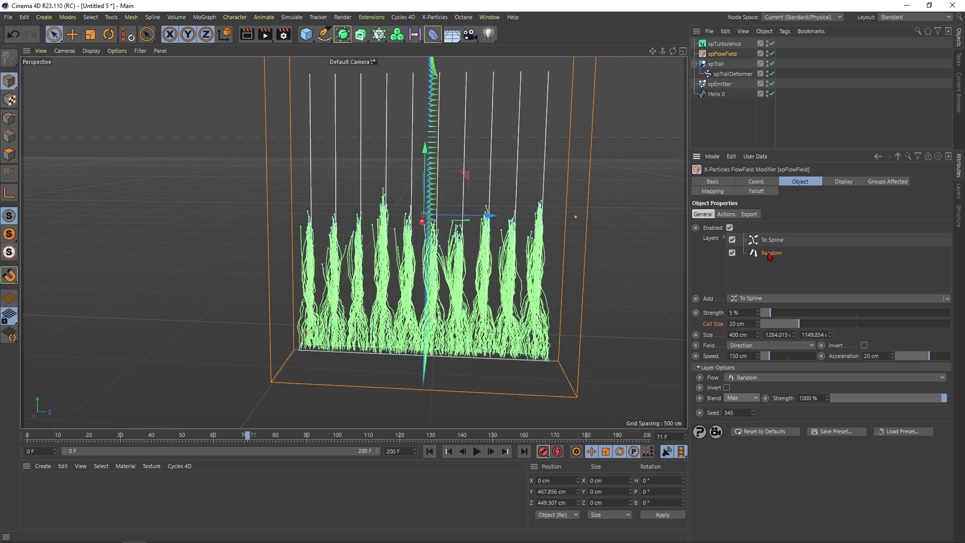
# Move the Random layer above To Spline, set its Blend mode to Add and replay the simulation
pyautogui.moveTo(768, 256); pyautogui.dragTo(772, 235)
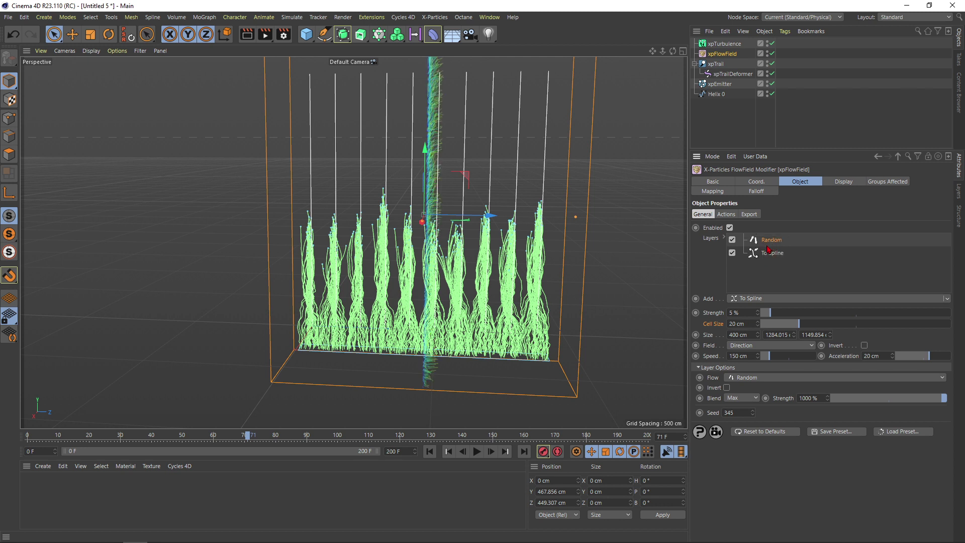
pyautogui.click(754, 399)
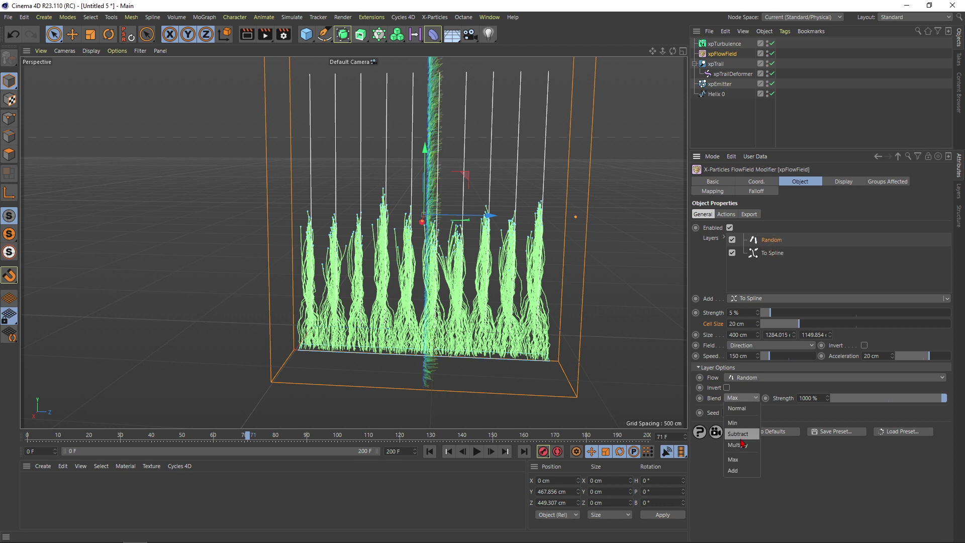
pyautogui.click(738, 468)
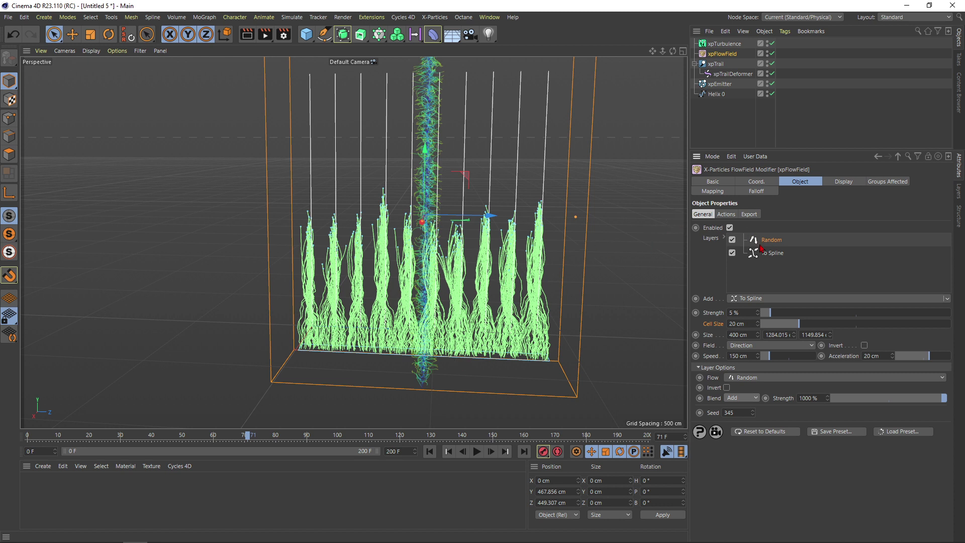
pyautogui.click(430, 451)
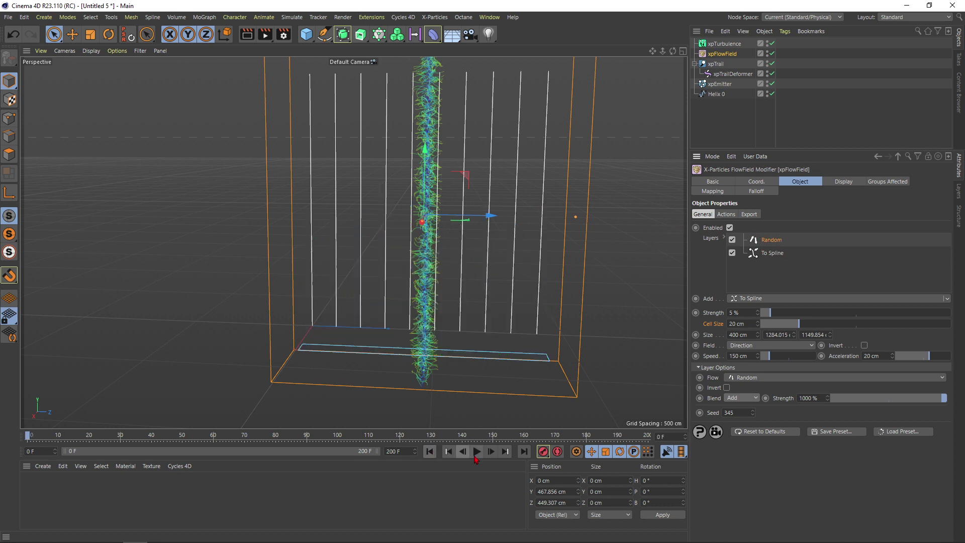
pyautogui.click(477, 451)
pyautogui.click(477, 452)
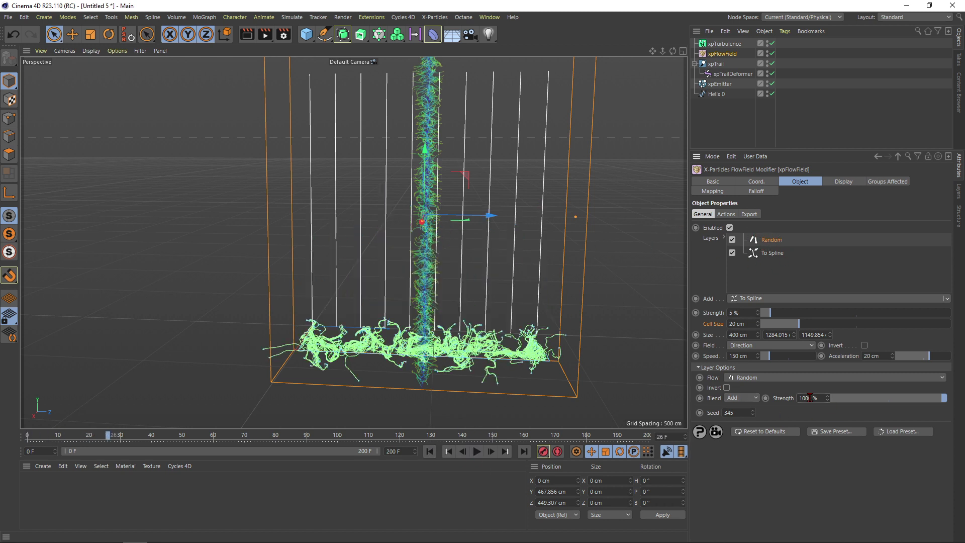
# Set the Random layer's Strength to 100 % and replay the simulation from the first frame
pyautogui.doubleClick(810, 398)
pyautogui.write('1')
pyautogui.click(430, 451)
pyautogui.click(477, 451)
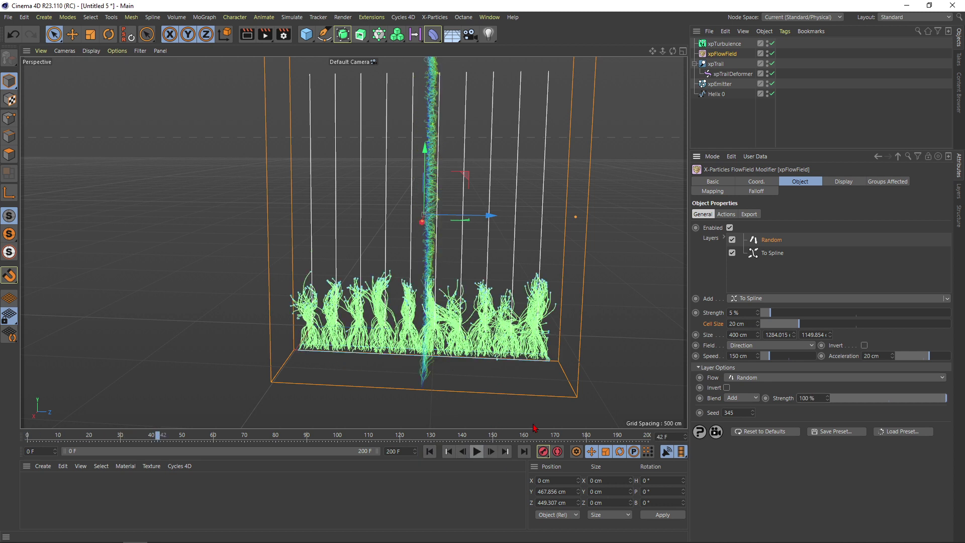
# Set the Random layer's Strength to 10 % and replay the simulation
pyautogui.click(477, 451)
pyautogui.press('Return')
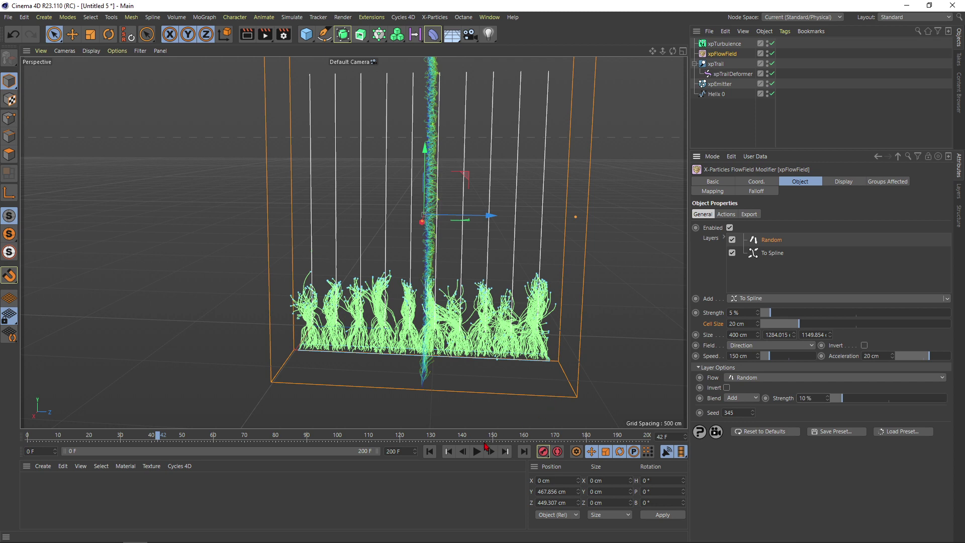
pyautogui.click(477, 451)
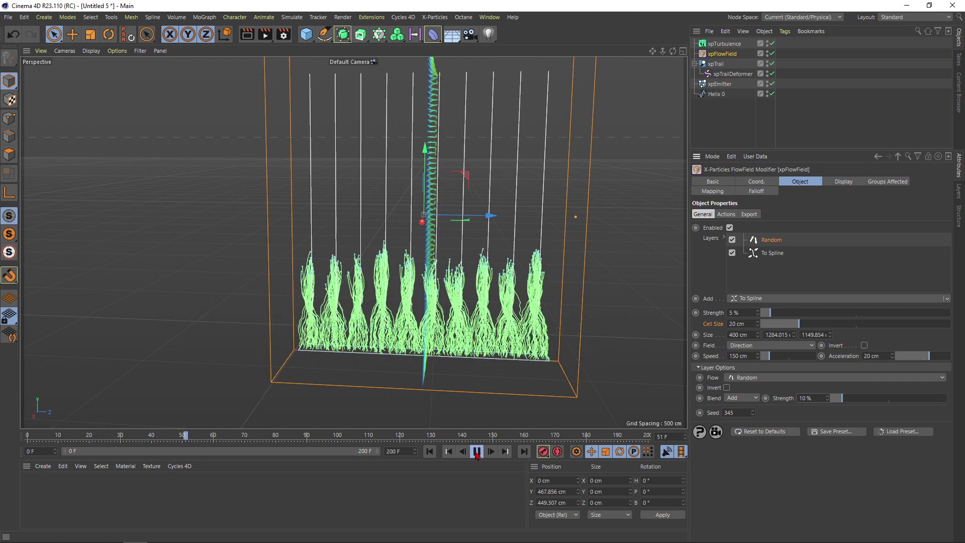
# Set the Random layer's Strength to 20 % and replay the simulation from the first frame
pyautogui.click(478, 456)
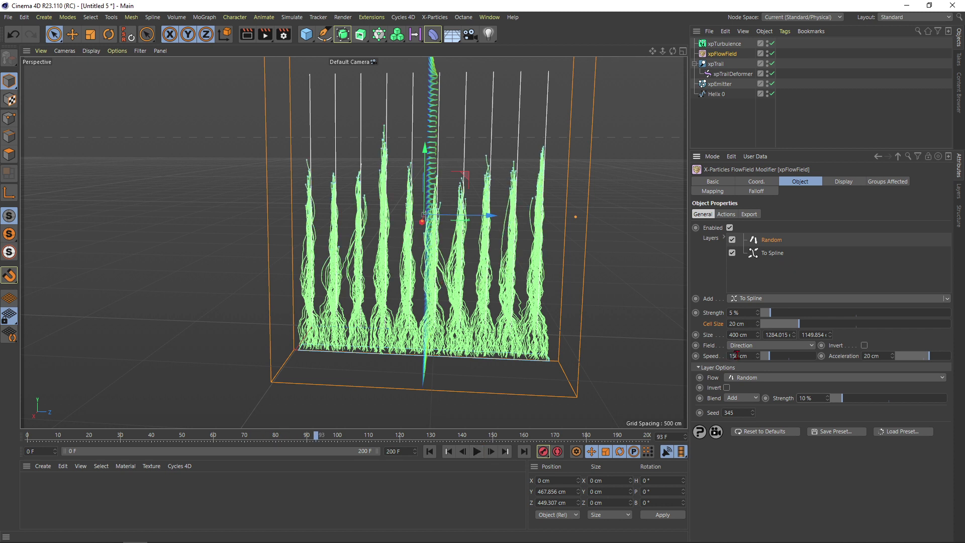
pyautogui.click(805, 398)
pyautogui.write('20')
pyautogui.press('Return')
pyautogui.click(429, 451)
pyautogui.click(477, 451)
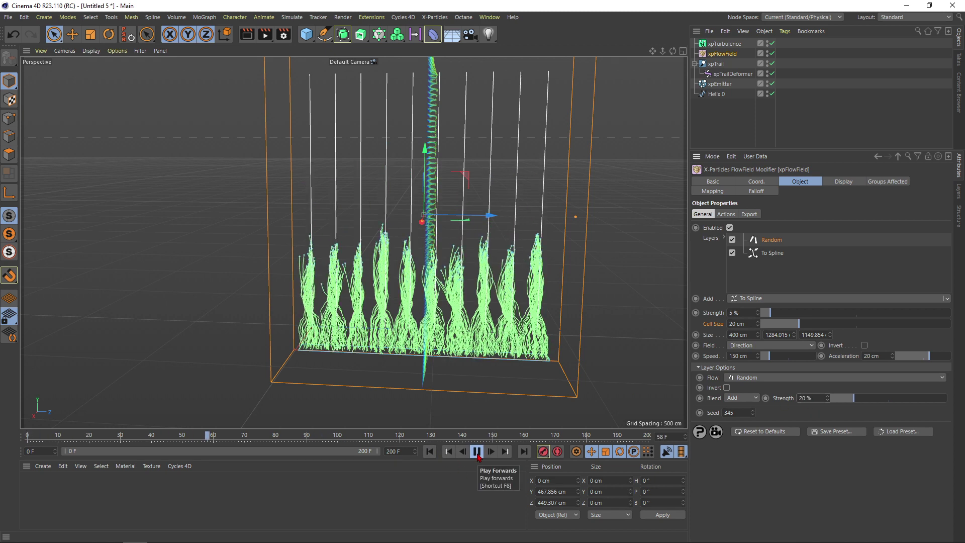
pyautogui.click(477, 452)
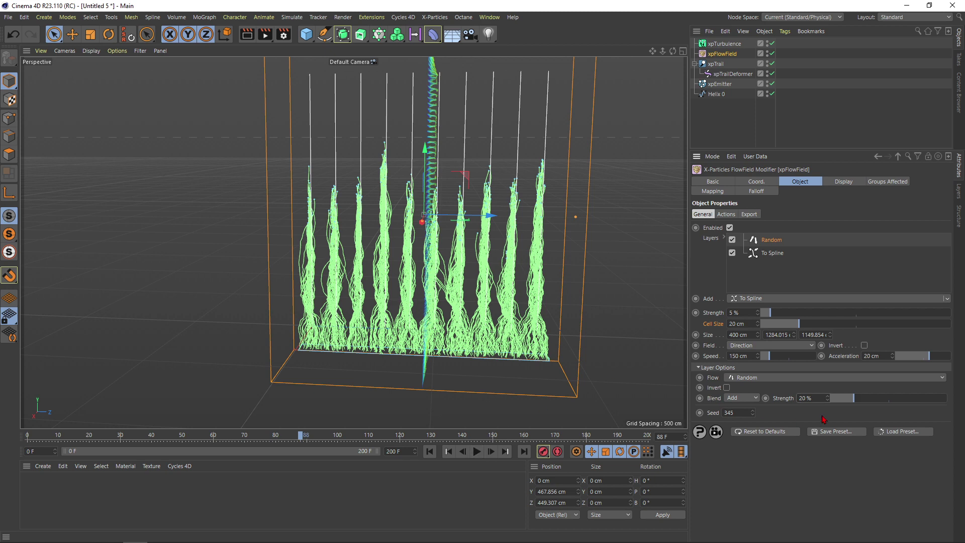
# Set the Random layer's Strength to 50 % and play the simulation up to frame 147
pyautogui.press('Return')
pyautogui.click(477, 452)
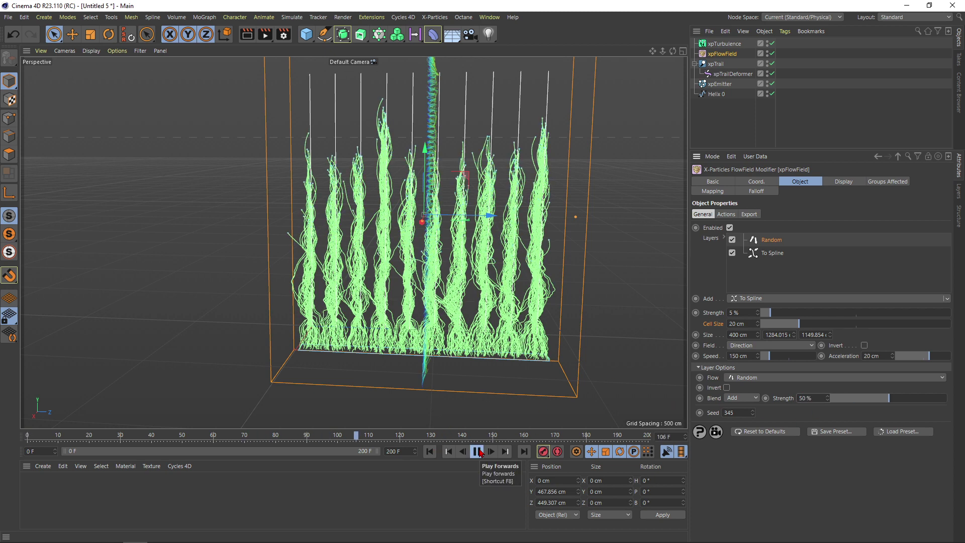
pyautogui.click(477, 452)
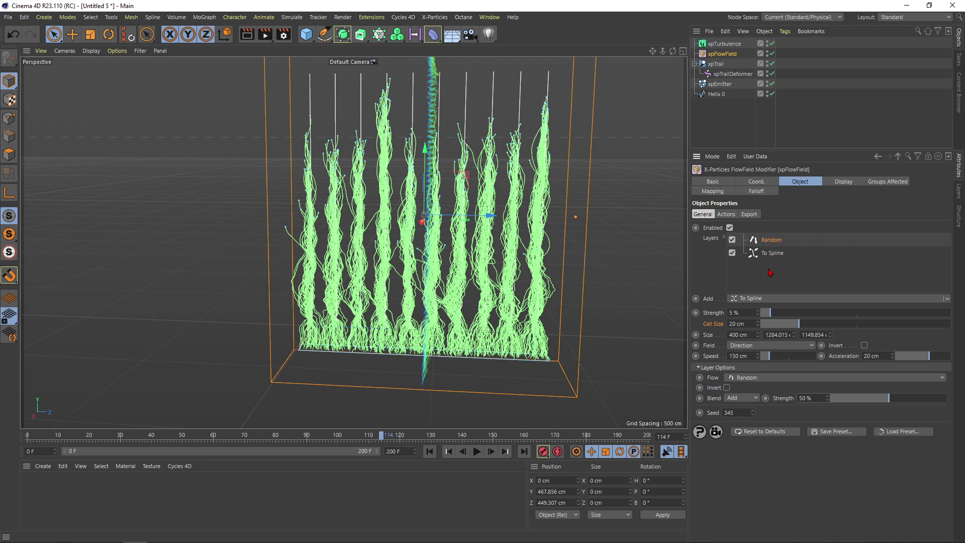
pyautogui.click(477, 451)
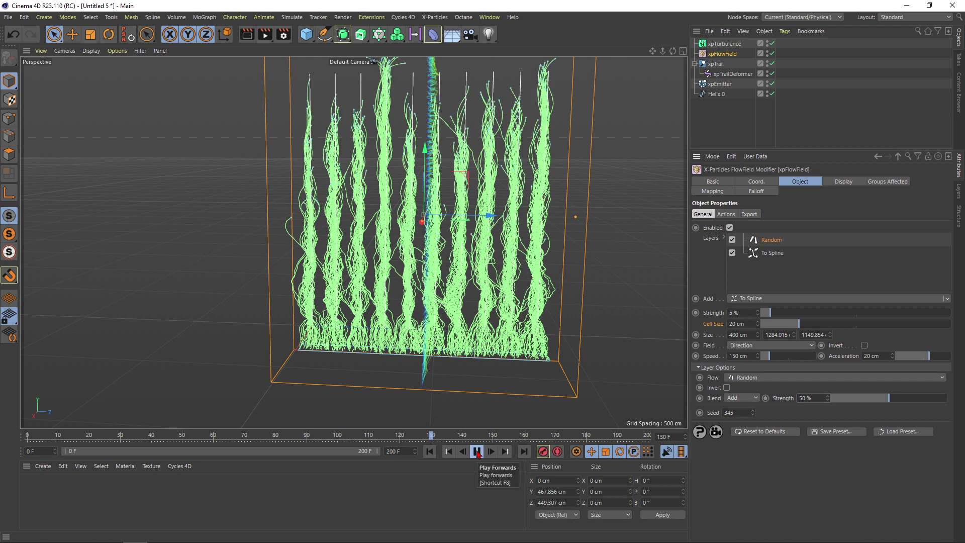
pyautogui.click(477, 452)
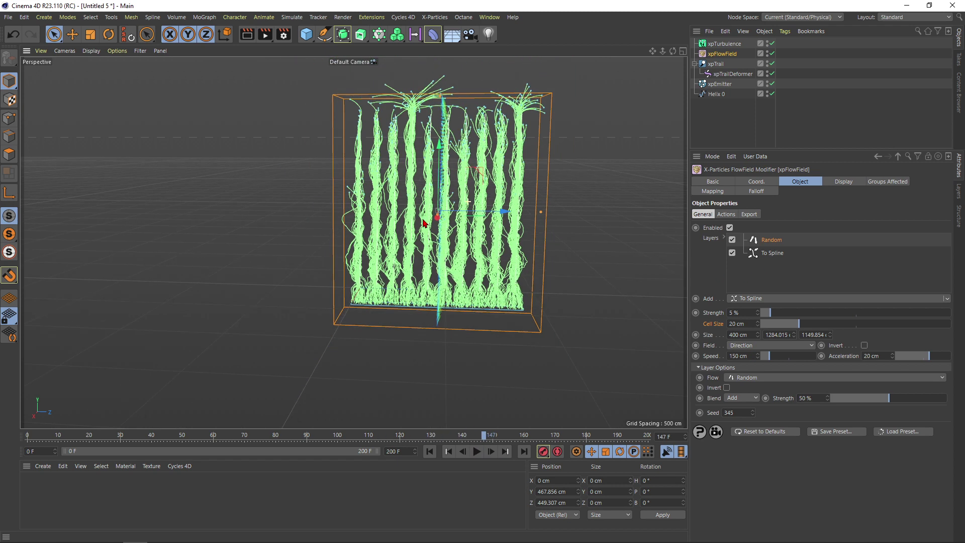
# Convert the xpTrail object at the current frame into an editable spline
pyautogui.scroll(-5, 425, 226)
pyautogui.scroll(2, 438, 151)
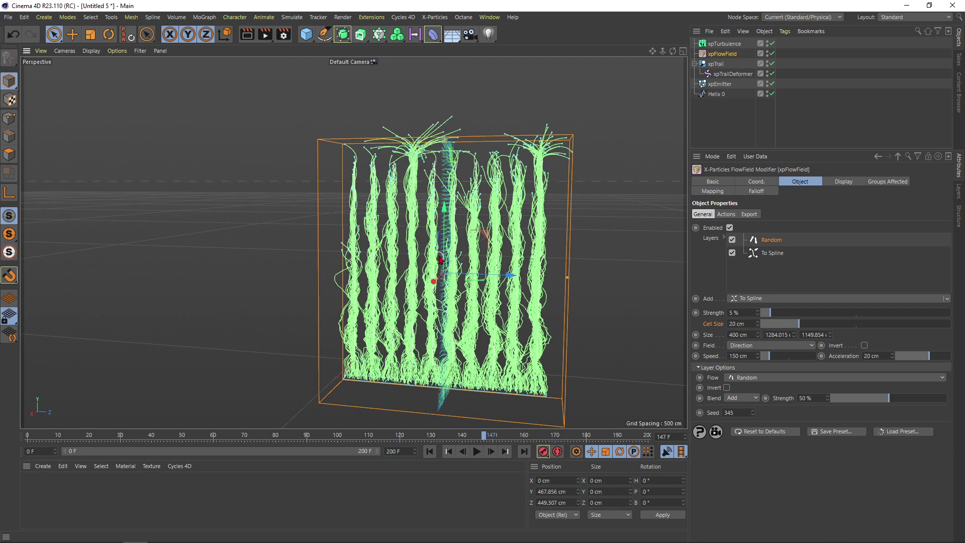
pyautogui.keyDown('alt'); pyautogui.moveTo(436, 253); pyautogui.dragTo(475, 259); pyautogui.keyUp('alt')
pyautogui.click(379, 185)
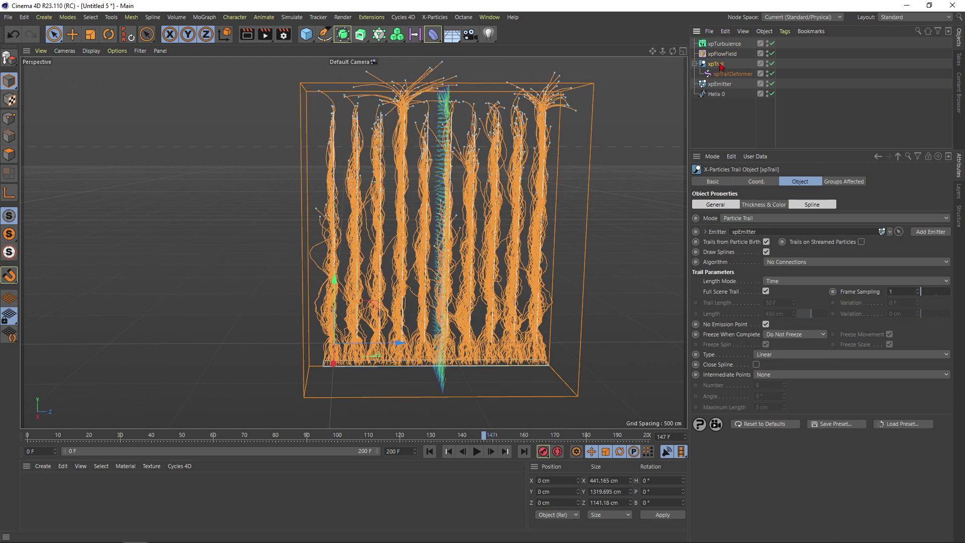
pyautogui.press('c')
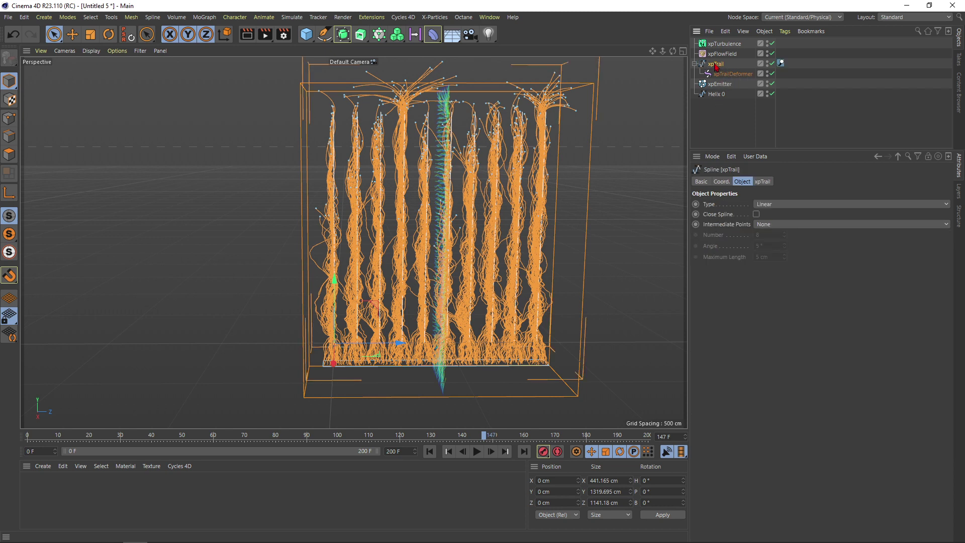
# Copy the editable xpTrail spline with its deformer and paste it into a new project
pyautogui.rightClick(735, 40)
pyautogui.press('Escape')
pyautogui.click(9, 19)
pyautogui.click(23, 26)
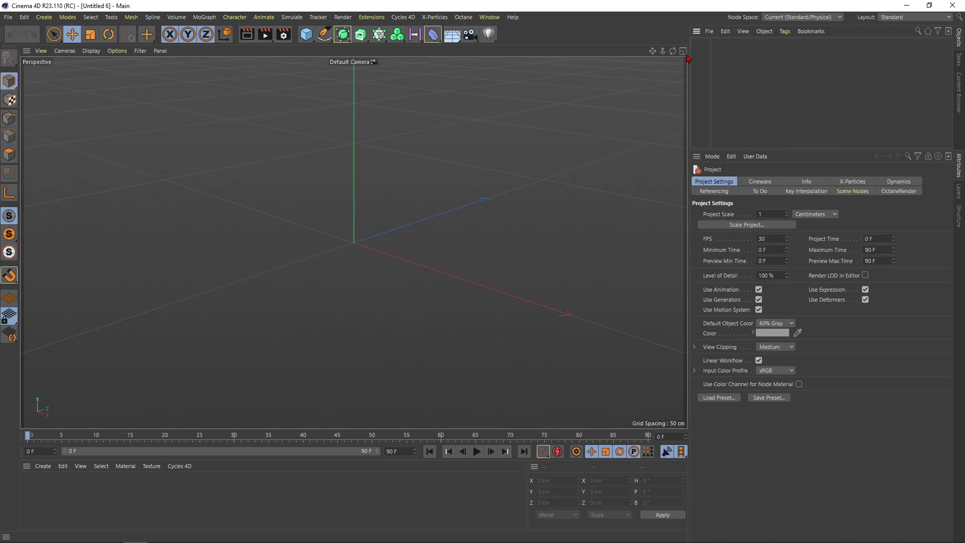
pyautogui.click(730, 35)
pyautogui.click(744, 99)
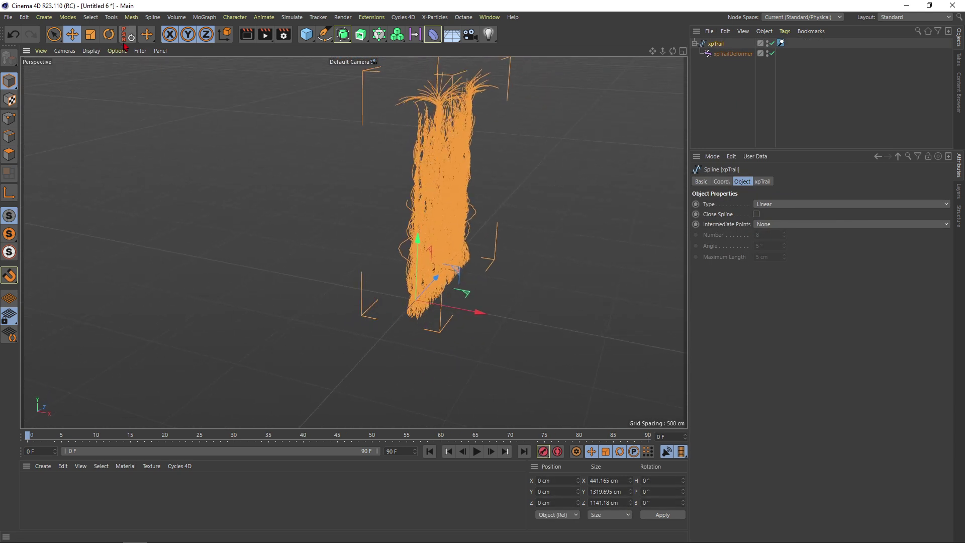
# Rotate the pasted trail spline so the strands lie flat along the ground, deselect it and inspect them up close
pyautogui.click(108, 34)
pyautogui.moveTo(431, 272); pyautogui.dragTo(496, 353)
pyautogui.click(503, 349)
pyautogui.keyDown('alt'); pyautogui.moveTo(473, 249); pyautogui.dragTo(547, 252); pyautogui.keyUp('alt')
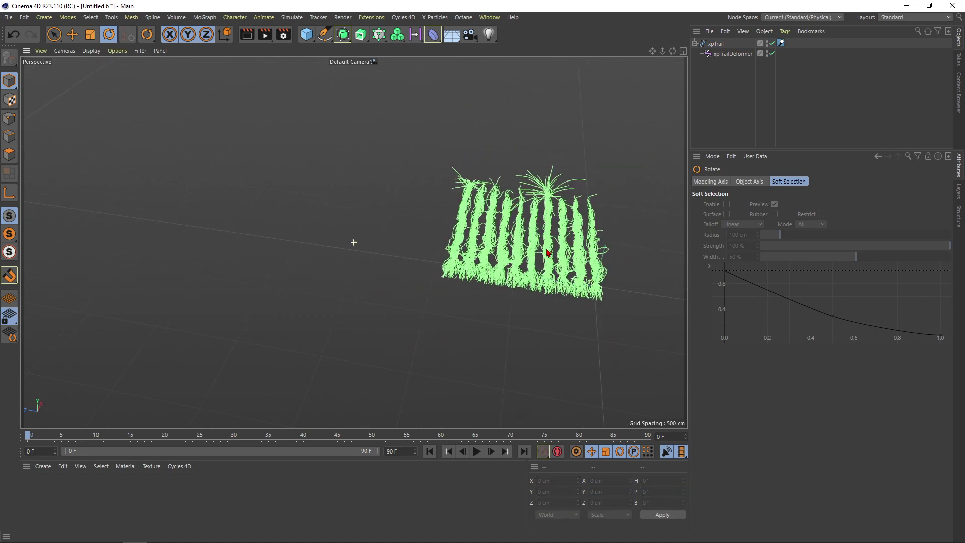
pyautogui.keyDown('alt'); pyautogui.moveTo(553, 243); pyautogui.dragTo(605, 233, button='right'); pyautogui.keyUp('alt')
pyautogui.keyDown('alt'); pyautogui.moveTo(605, 233); pyautogui.dragTo(523, 226); pyautogui.keyUp('alt')
pyautogui.keyDown('alt'); pyautogui.moveTo(518, 224); pyautogui.dragTo(423, 234, button='middle'); pyautogui.keyUp('alt')
pyautogui.keyDown('alt'); pyautogui.moveTo(423, 232); pyautogui.dragTo(457, 225, button='right'); pyautogui.keyUp('alt')
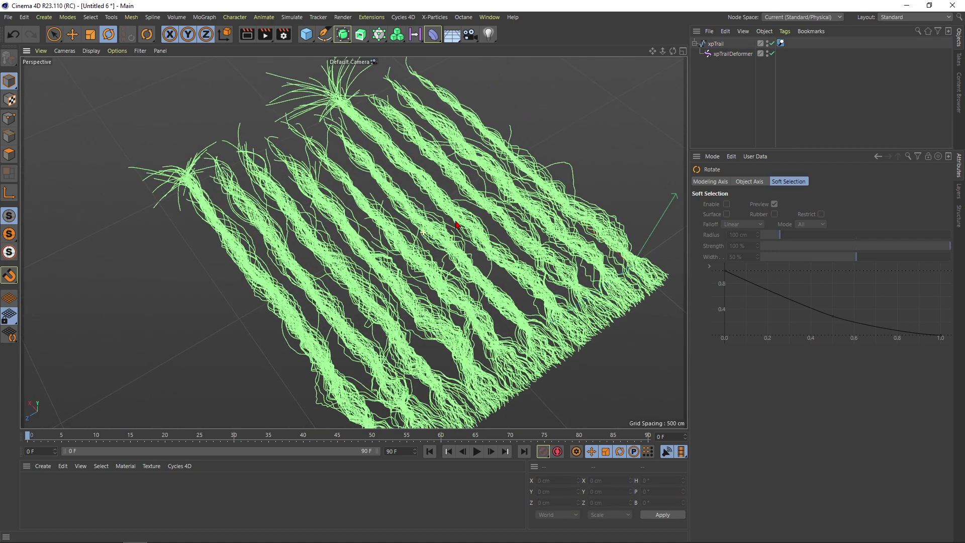